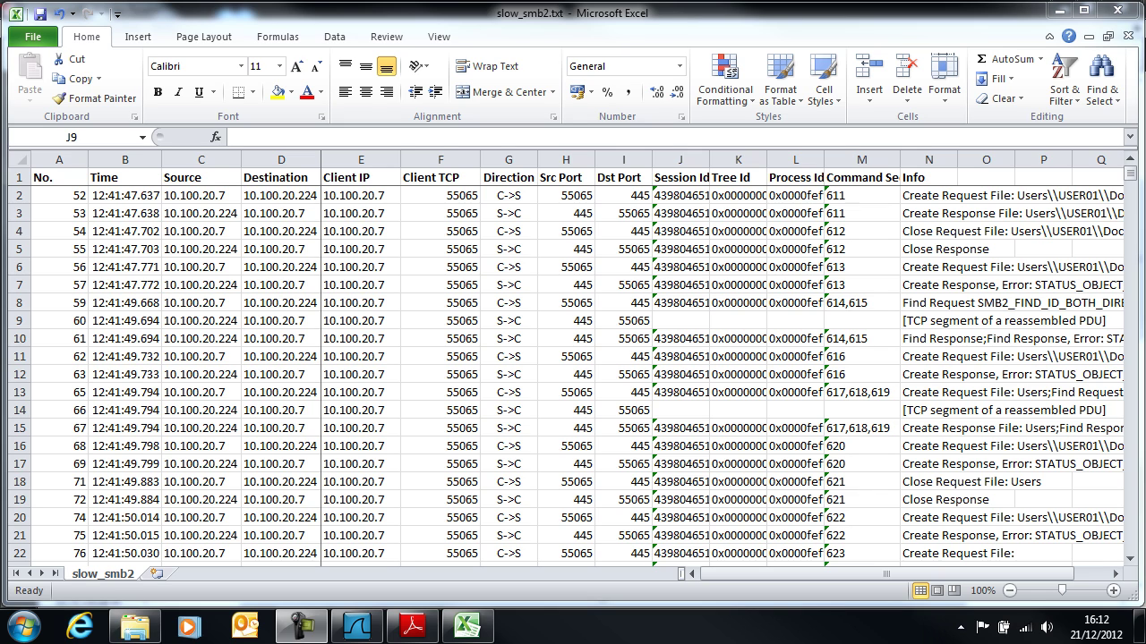
Review the network topology PDF and the Slow_Open_PDF.pcap packet list in Wireshark, and return to the slow_smb2 sheet in Excel.
{"action": "key", "text": "alt+Tab"}
{"action": "key", "text": "alt+Tab"}
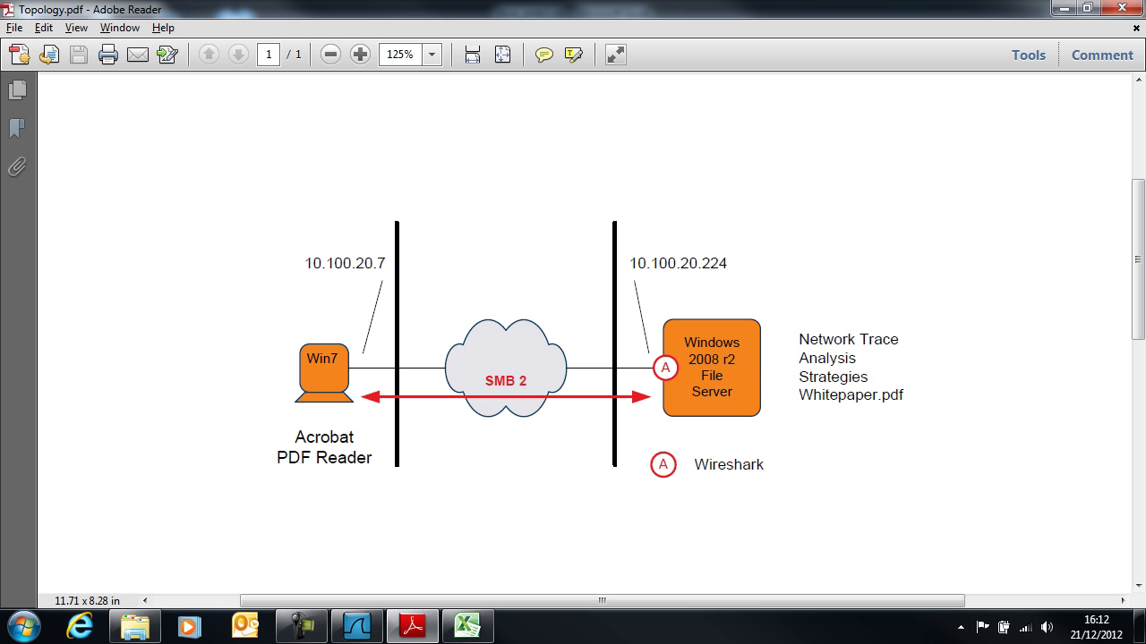
{"action": "key", "text": "alt+Tab"}
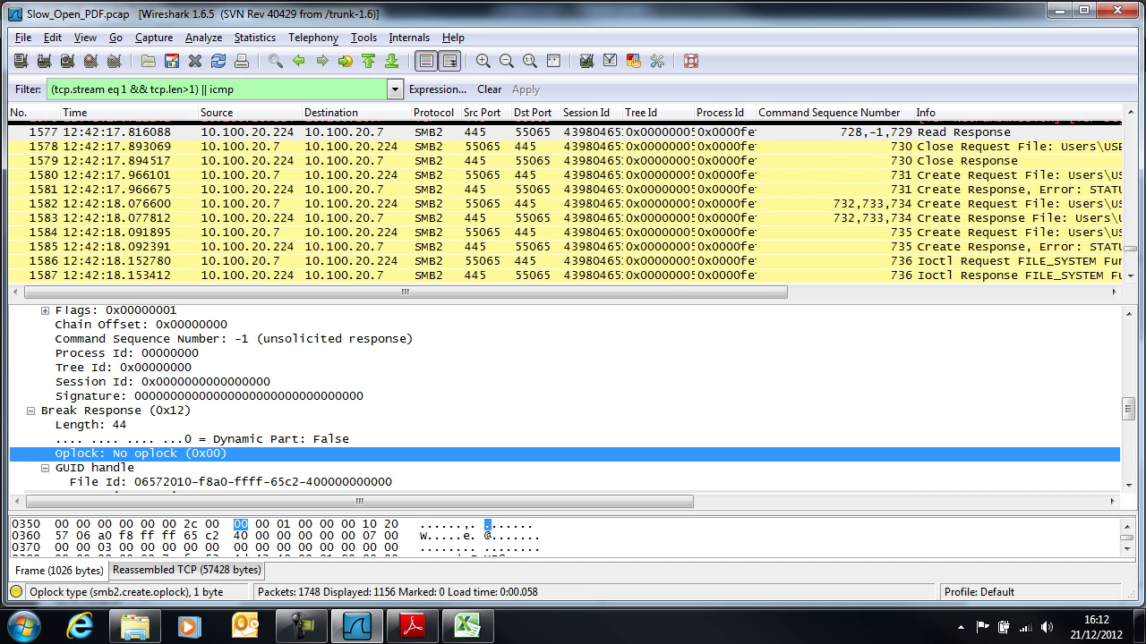
{"action": "key", "text": "alt+Tab"}
{"action": "key", "text": "alt+Tab"}
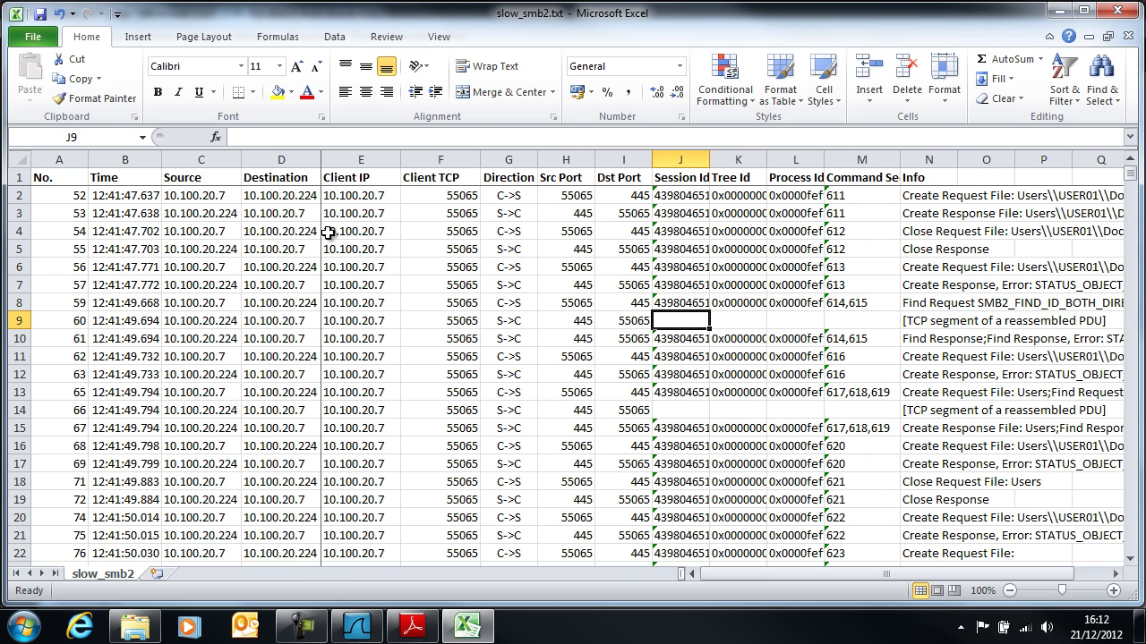
Sort the whole sheet by Direction from A to Z, with No. from largest to smallest as the second level.
{"action": "left_click", "coordinate": [18, 160]}
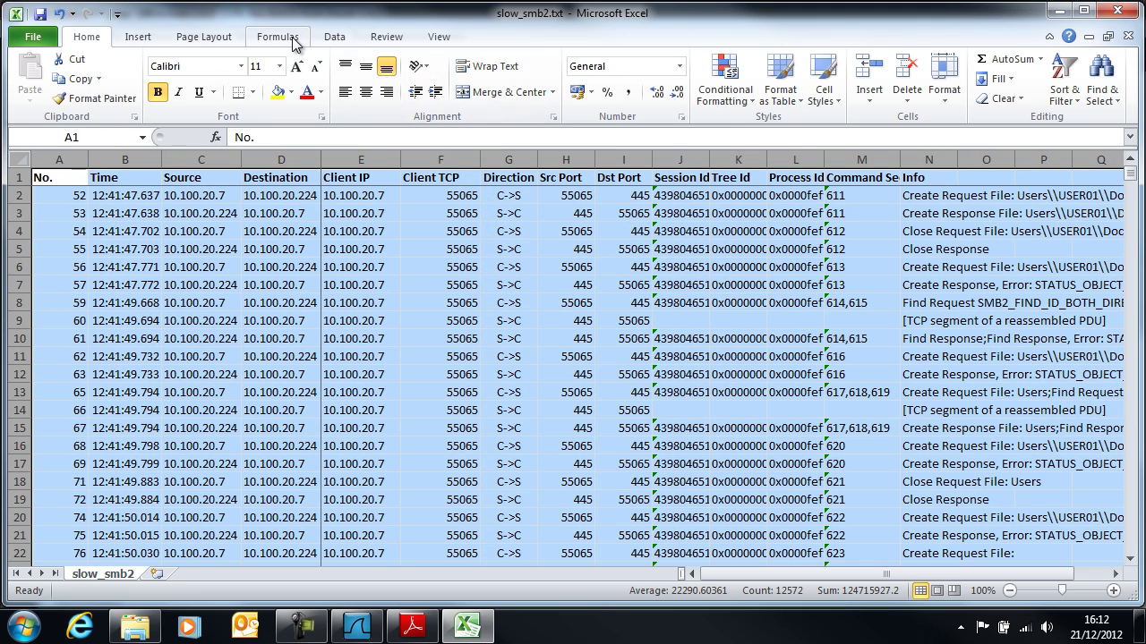
{"action": "left_click", "coordinate": [330, 40]}
{"action": "left_click", "coordinate": [427, 79]}
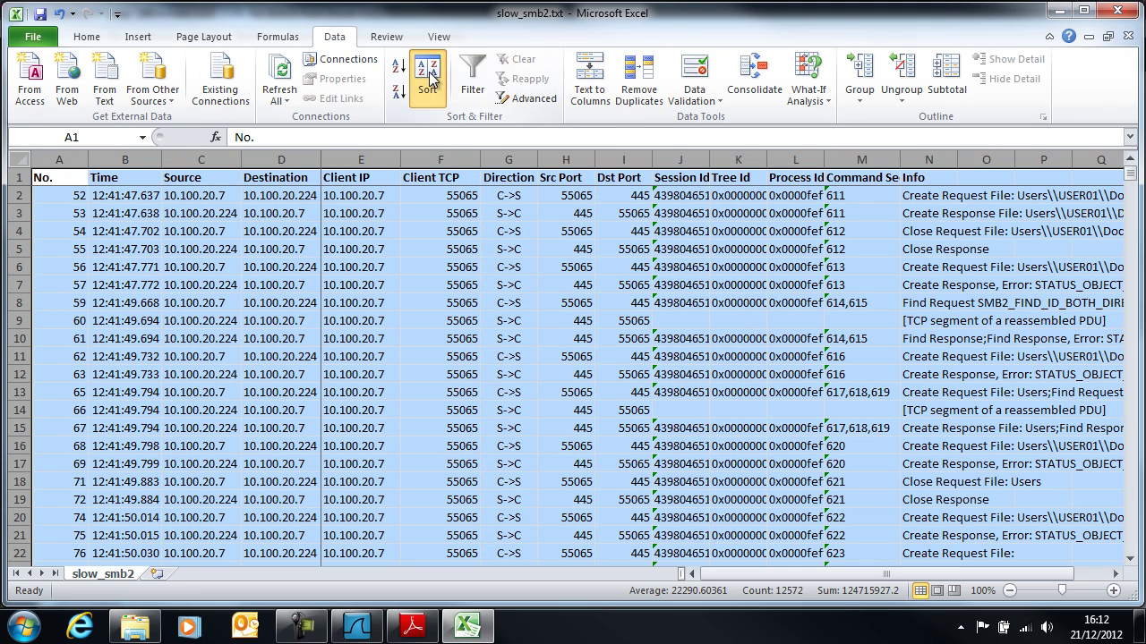
{"action": "left_click", "coordinate": [285, 226]}
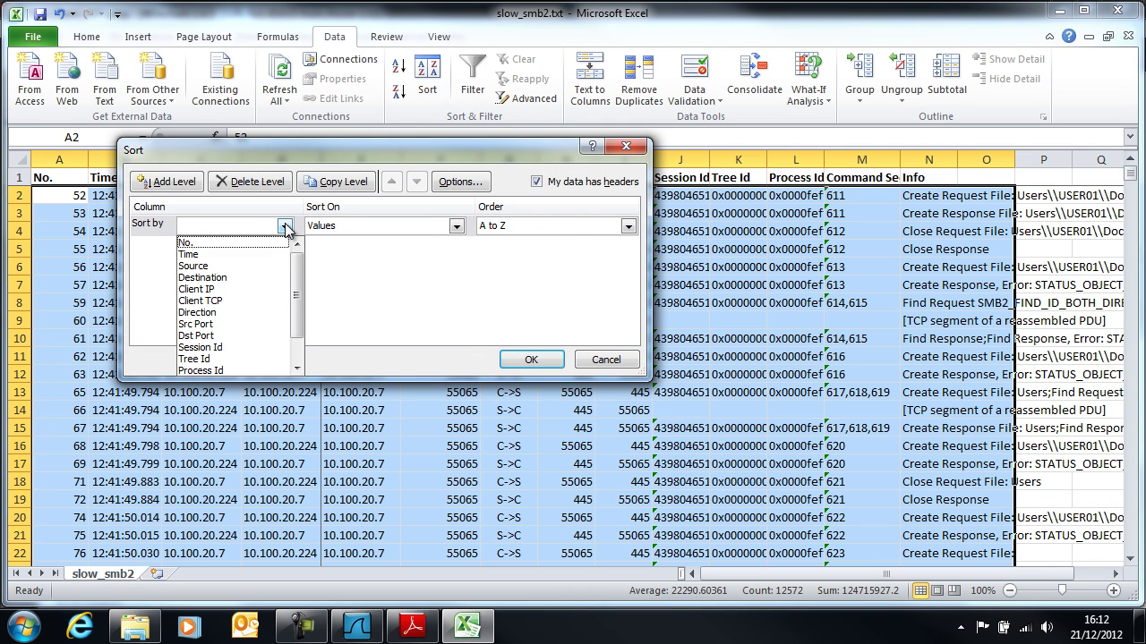
{"action": "left_click", "coordinate": [223, 312]}
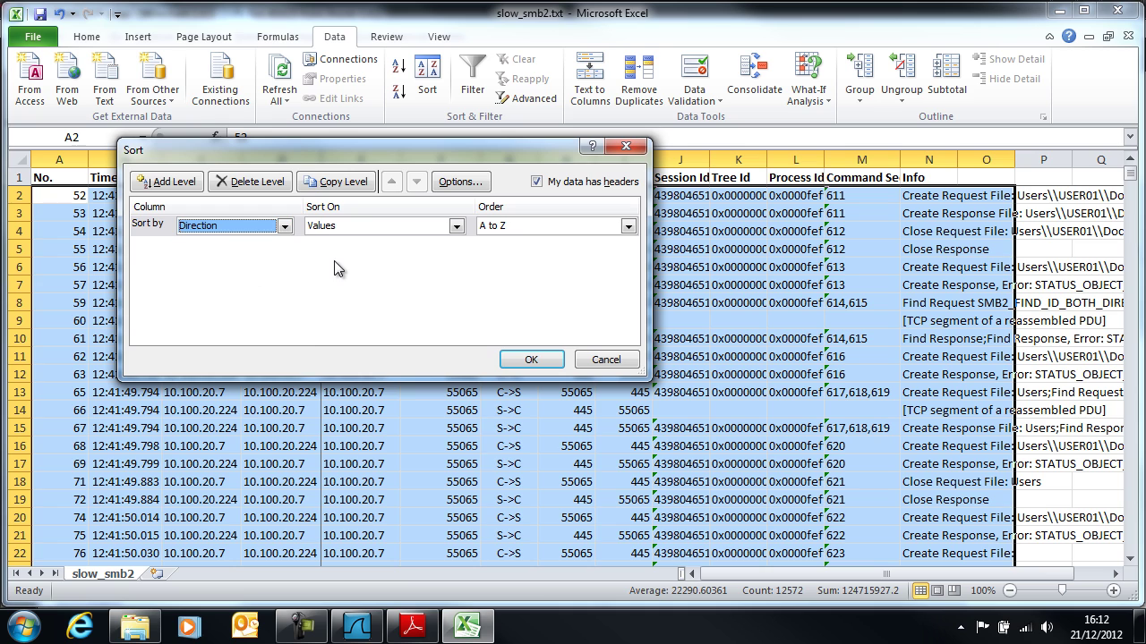
{"action": "left_click", "coordinate": [187, 186]}
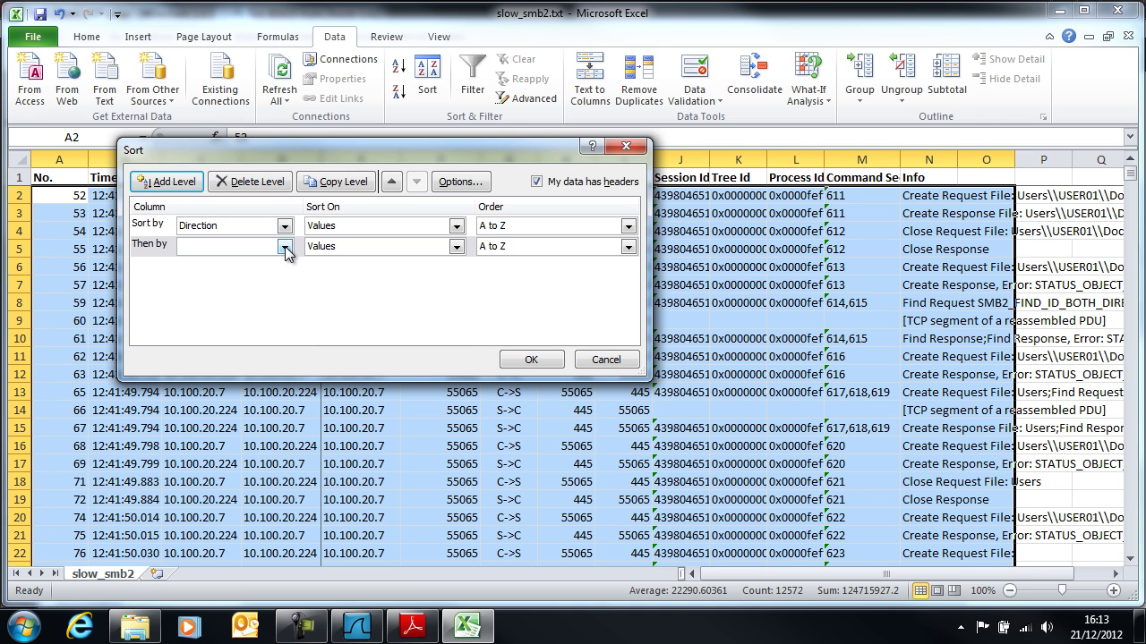
{"action": "left_click", "coordinate": [285, 247]}
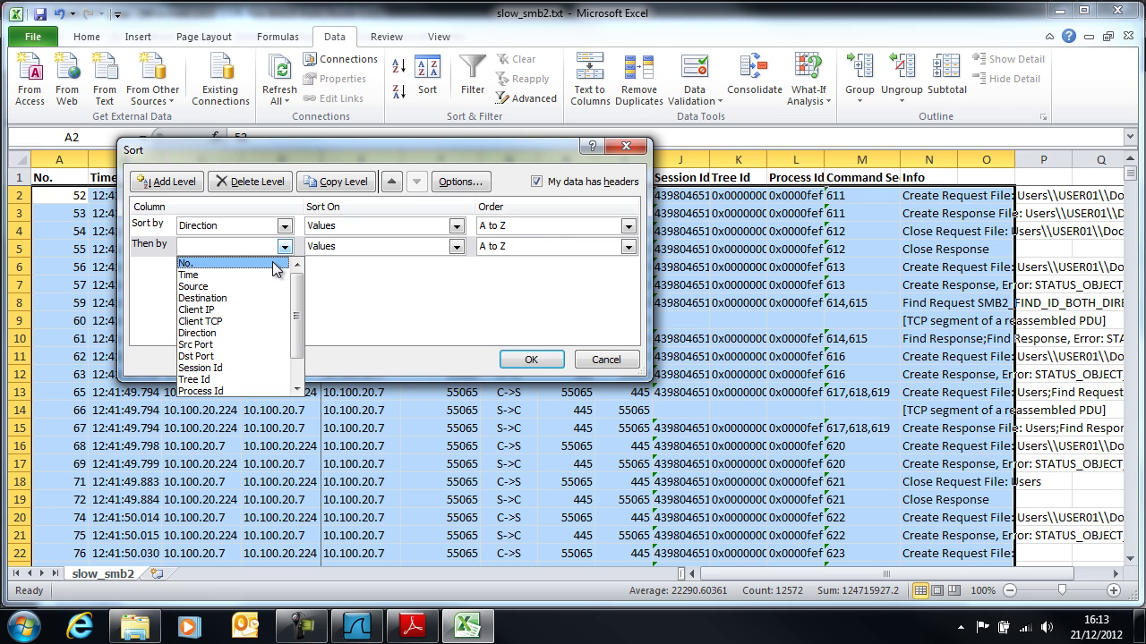
{"action": "left_click", "coordinate": [272, 262]}
{"action": "left_click", "coordinate": [530, 247]}
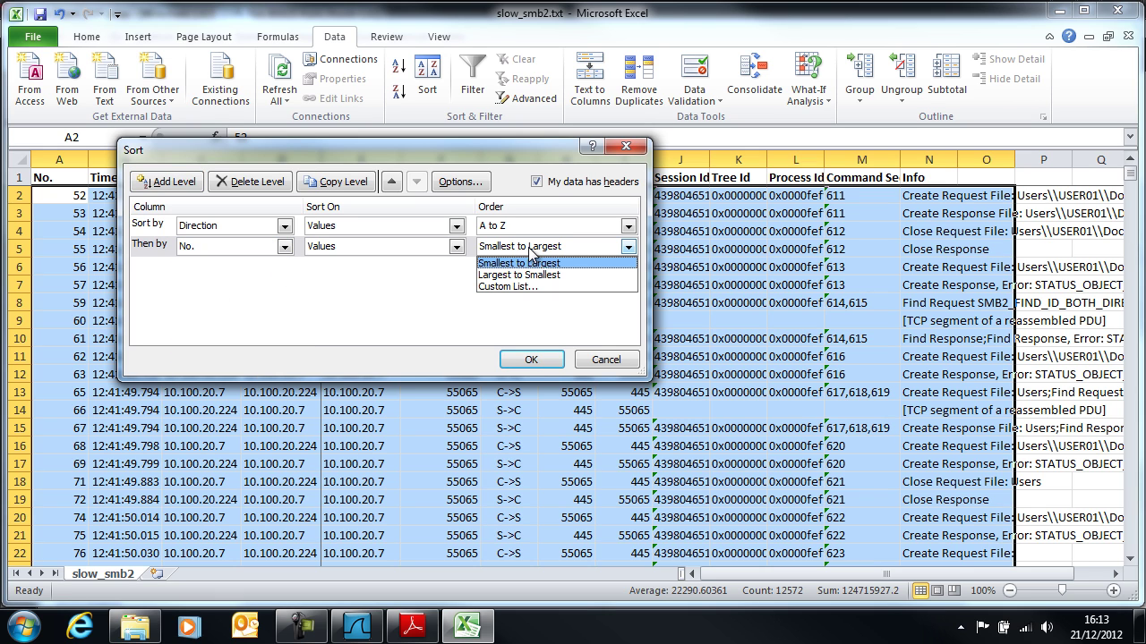
{"action": "left_click", "coordinate": [528, 275]}
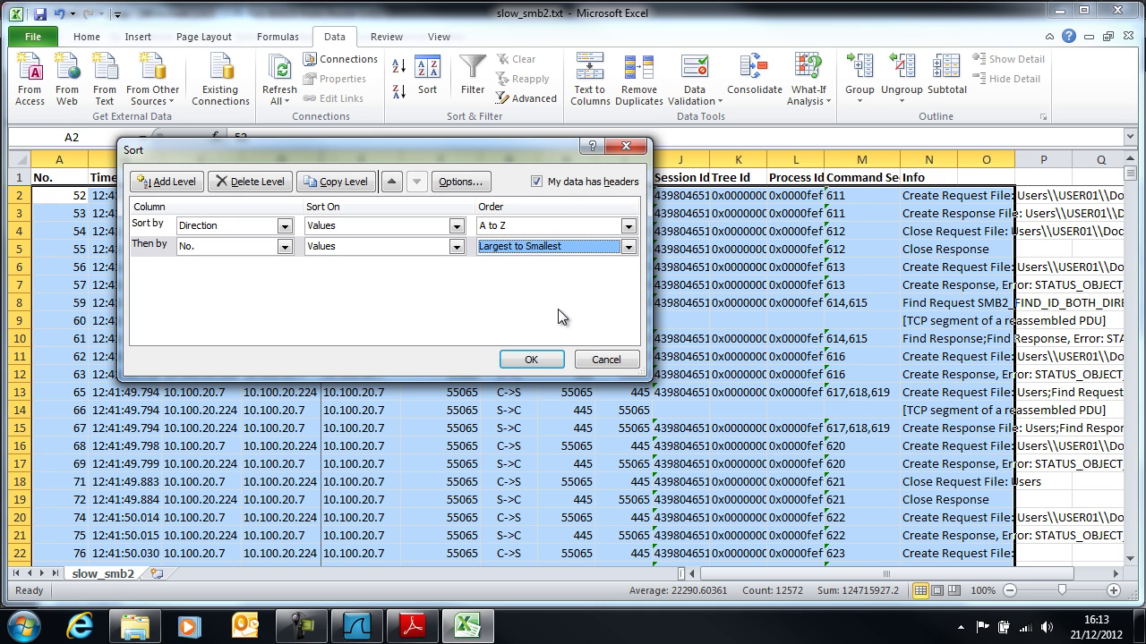
{"action": "left_click", "coordinate": [534, 357]}
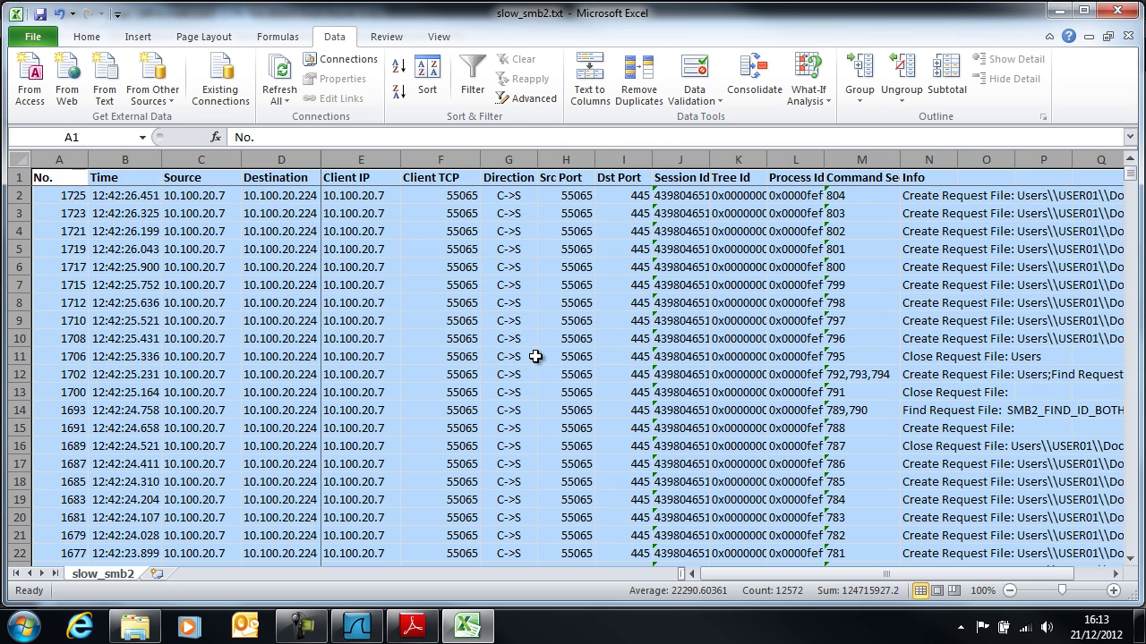
Look through the sorted rows down to the S->C reassembled PDU segments whose Session Id fields are blank.
{"action": "left_click", "coordinate": [731, 306]}
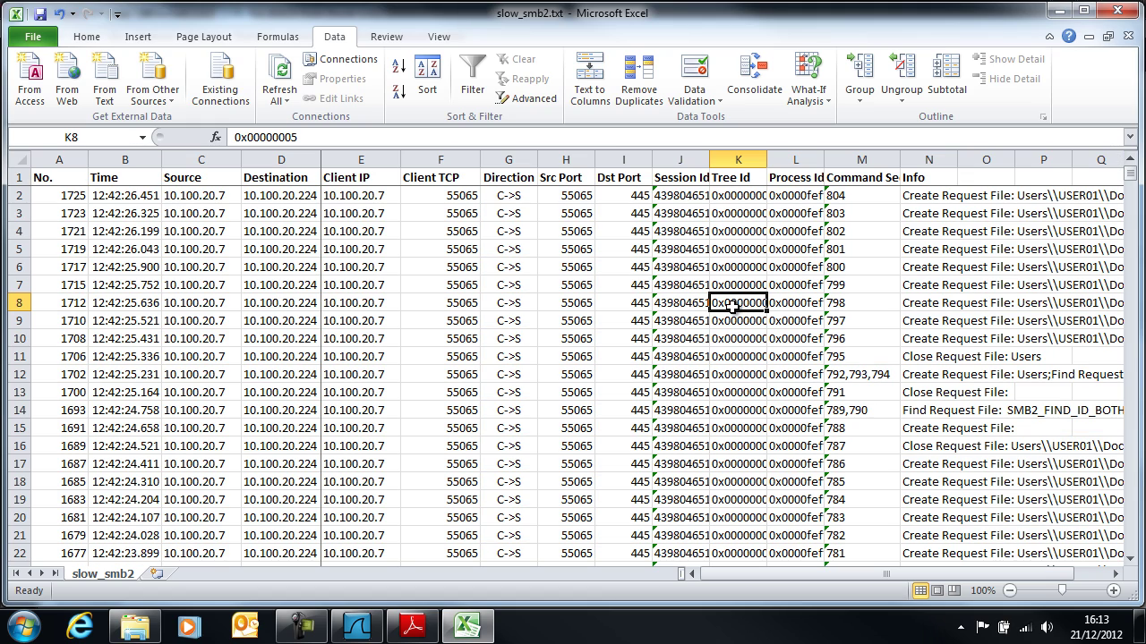
{"action": "key", "text": "Page_Down"}
{"action": "key", "text": "Page_Down"}
{"action": "key", "text": "Page_Down"}
{"action": "key", "text": "Page_Down"}
{"action": "key", "text": "Page_Down"}
{"action": "key", "text": "Page_Down"}
{"action": "key", "text": "Page_Down"}
{"action": "key", "text": "Page_Down"}
{"action": "key", "text": "Page_Down"}
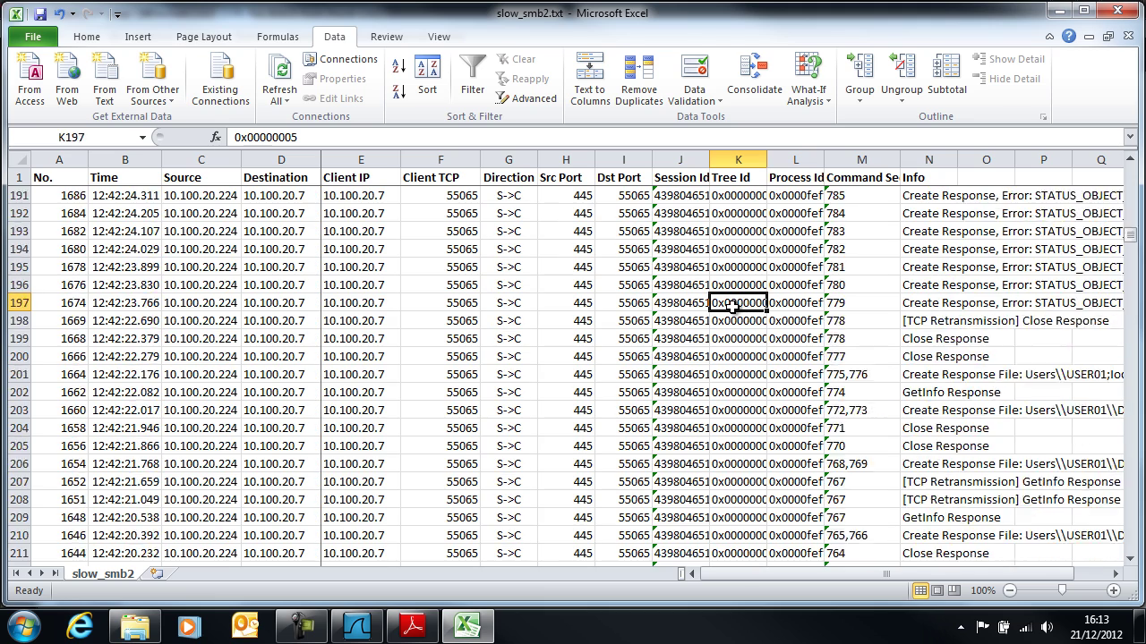
{"action": "key", "text": "Page_Down"}
{"action": "key", "text": "Page_Down"}
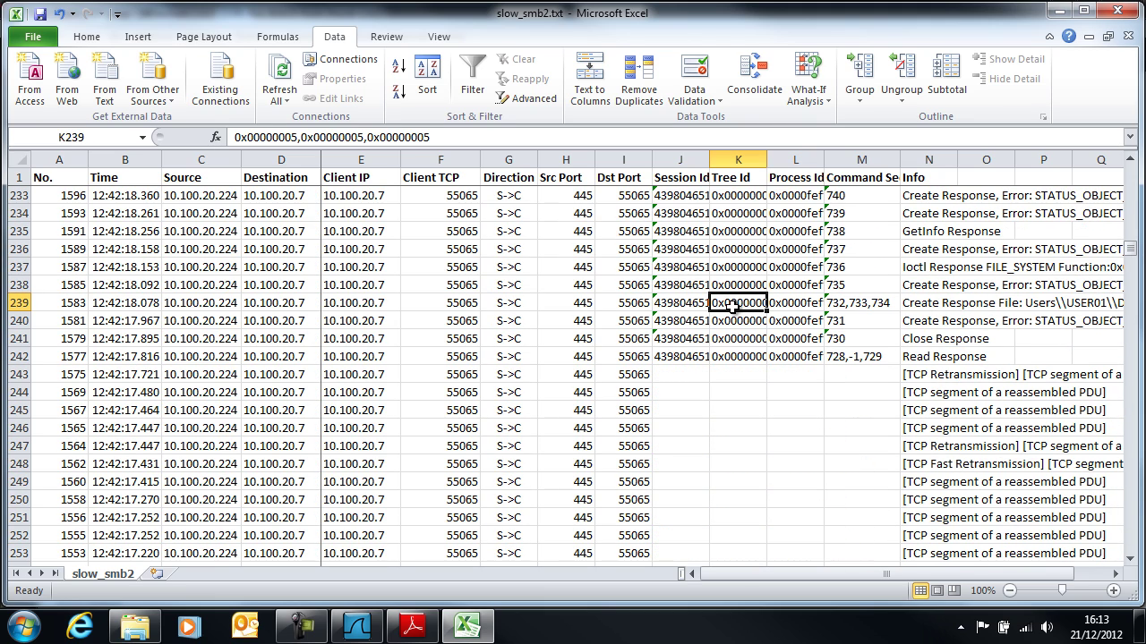
Follow the blank Session Id cells from row 243 down to the Read Response in row 290.
{"action": "left_click", "coordinate": [685, 378]}
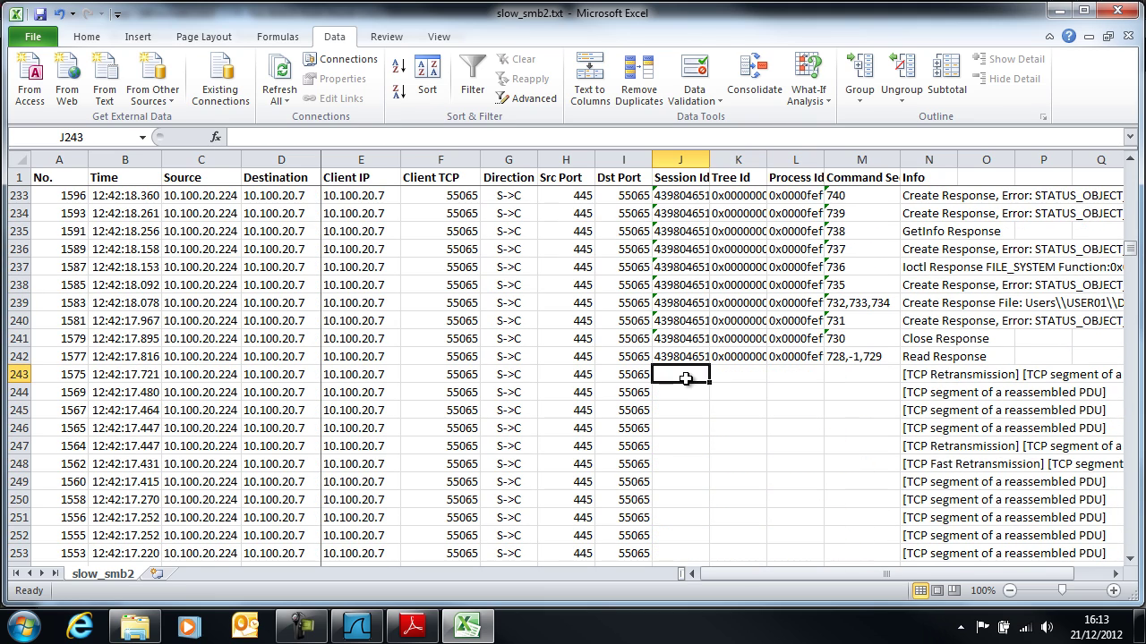
{"action": "key", "text": "Down"}
{"action": "key", "text": "Down"}
{"action": "key", "text": "Down"}
{"action": "key", "text": "Down"}
{"action": "key", "text": "Down"}
{"action": "key", "text": "Down"}
{"action": "key", "text": "Down"}
{"action": "key", "text": "Down"}
{"action": "key", "text": "Down"}
{"action": "key", "text": "Down"}
{"action": "key", "text": "Down"}
{"action": "key", "text": "Down"}
{"action": "key", "text": "Down"}
{"action": "key", "text": "Down"}
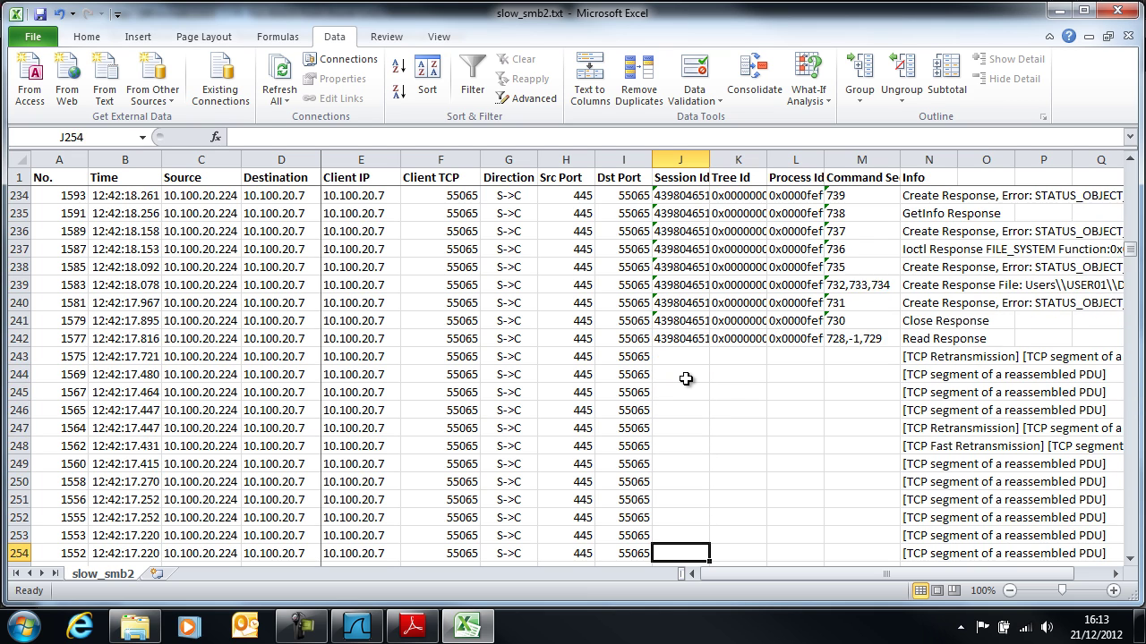
{"action": "key", "text": "Down"}
{"action": "key", "text": "Down"}
{"action": "key", "text": "Down"}
{"action": "key", "text": "Down"}
{"action": "key", "text": "Down"}
{"action": "key", "text": "Down"}
{"action": "key", "text": "Down"}
{"action": "key", "text": "Down"}
{"action": "key", "text": "Down"}
{"action": "key", "text": "Down"}
{"action": "key", "text": "Down"}
{"action": "key", "text": "Down"}
{"action": "key", "text": "Down"}
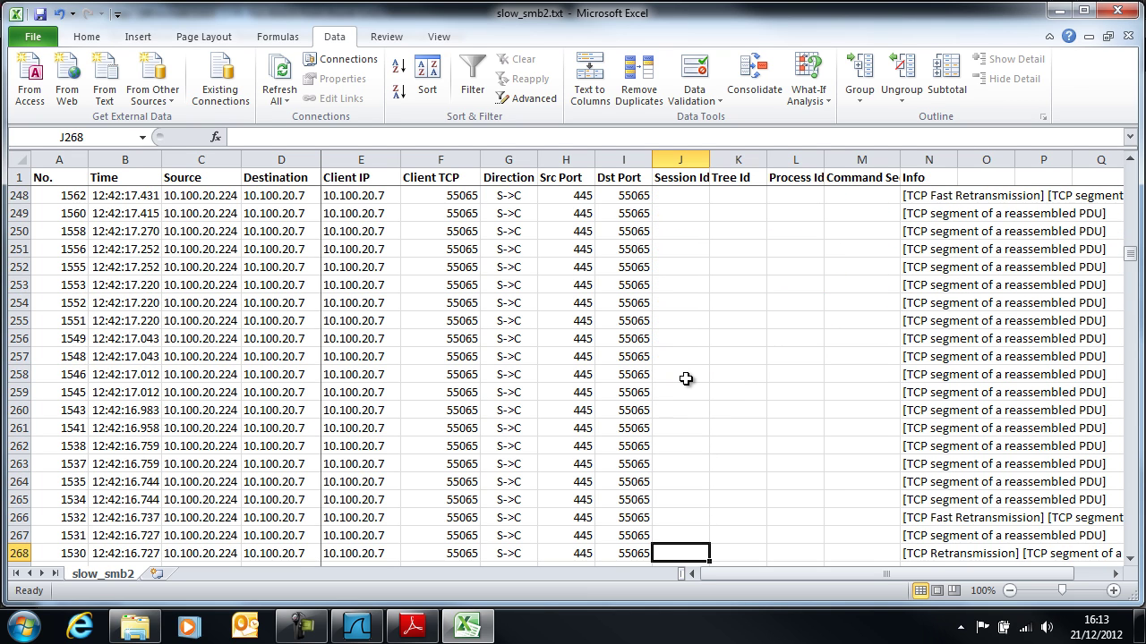
{"action": "key", "text": "Down"}
{"action": "key", "text": "Down"}
{"action": "key", "text": "Down"}
{"action": "key", "text": "Down"}
{"action": "key", "text": "Down"}
{"action": "key", "text": "Down"}
{"action": "key", "text": "Down"}
{"action": "key", "text": "Down"}
{"action": "key", "text": "Down"}
{"action": "key", "text": "Down"}
{"action": "key", "text": "Down"}
{"action": "key", "text": "Down"}
{"action": "key", "text": "Down"}
{"action": "key", "text": "Down"}
{"action": "key", "text": "Down"}
{"action": "key", "text": "Down"}
{"action": "key", "text": "Down"}
{"action": "key", "text": "Down"}
{"action": "key", "text": "Down"}
{"action": "key", "text": "Down"}
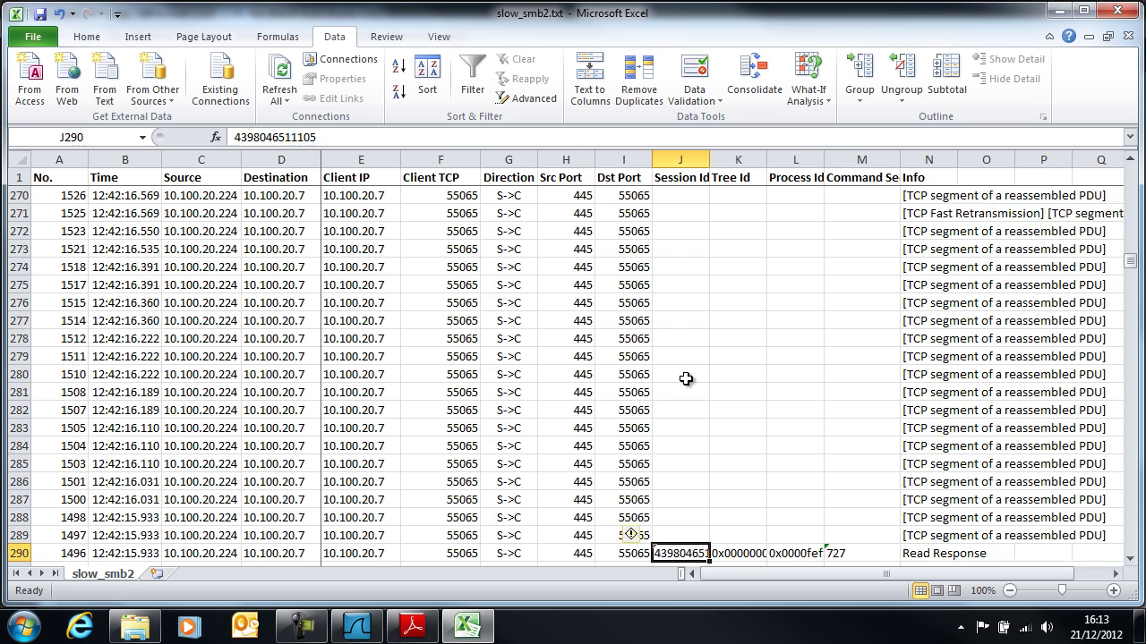
Trace the TCP segment rows back up to the Read Response in row 242 with Command Sequence Number 728,-1,729.
{"action": "key", "text": "Up"}
{"action": "key", "text": "Up"}
{"action": "key", "text": "Up"}
{"action": "key", "text": "Up"}
{"action": "key", "text": "Up"}
{"action": "key", "text": "Up"}
{"action": "key", "text": "Up"}
{"action": "key", "text": "Up"}
{"action": "key", "text": "Up"}
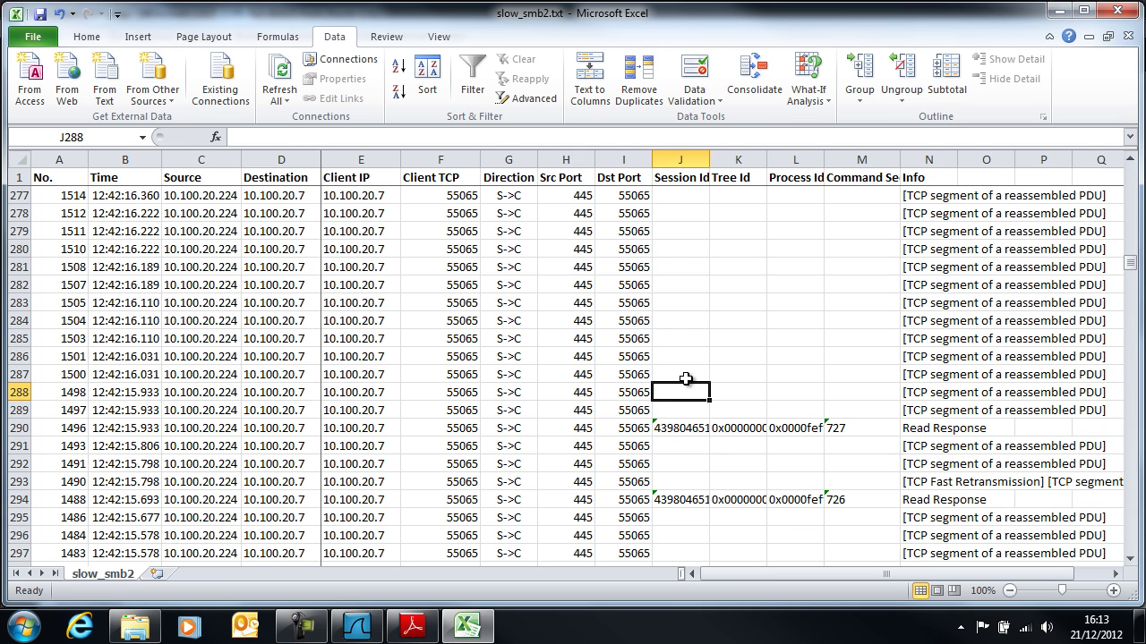
{"action": "key", "text": "Up"}
{"action": "key", "text": "Up"}
{"action": "key", "text": "Up"}
{"action": "key", "text": "Up"}
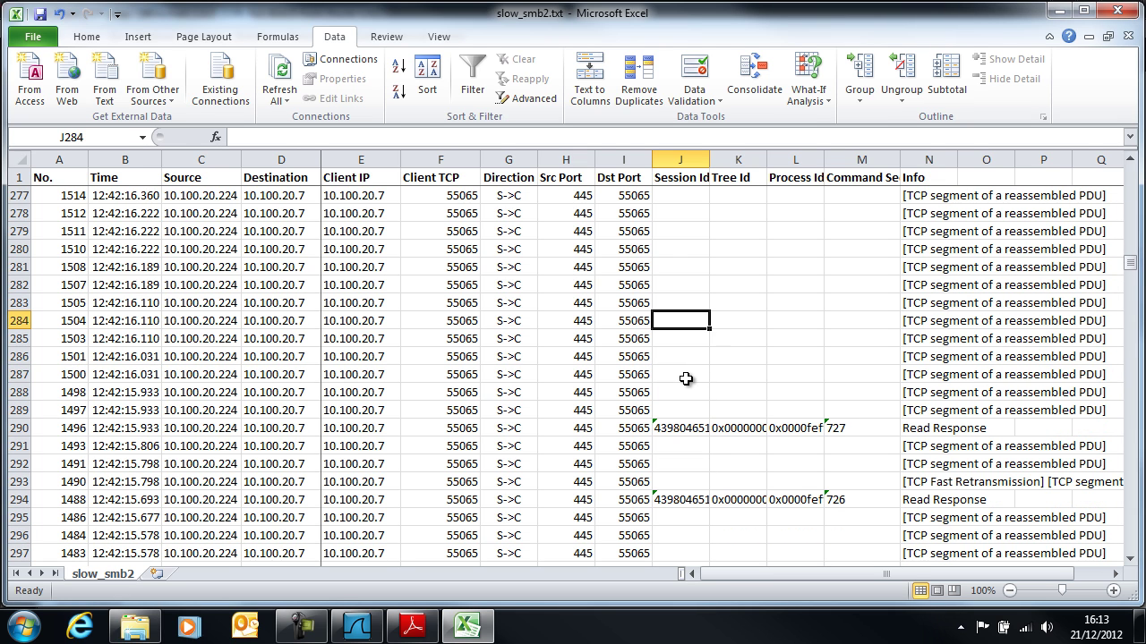
{"action": "key", "text": "Up"}
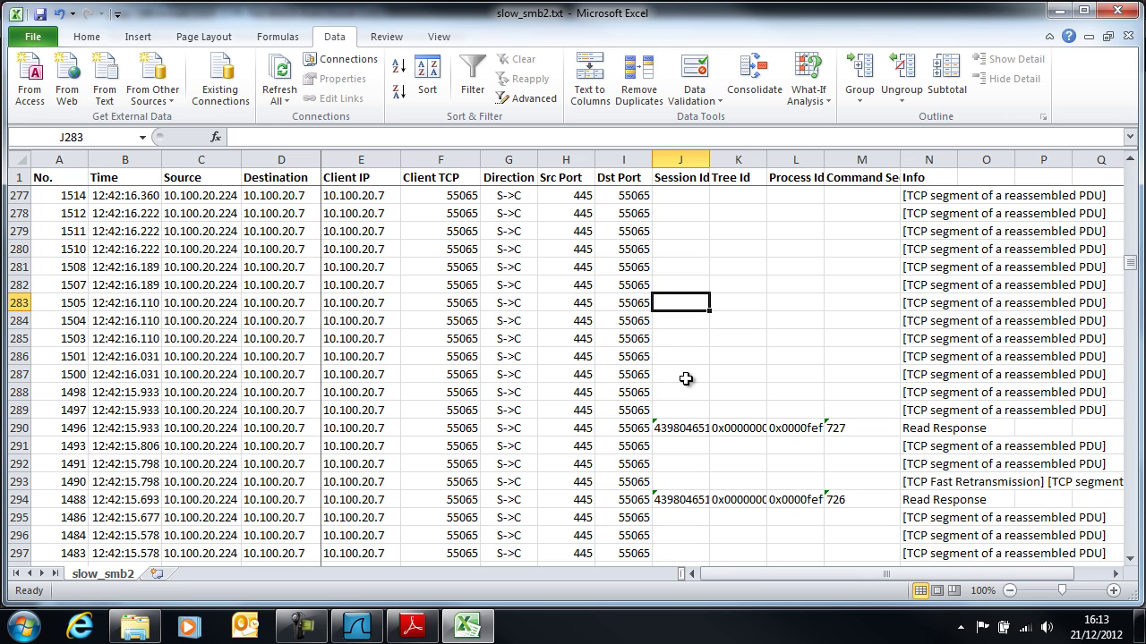
{"action": "key", "text": "Up"}
{"action": "key", "text": "Up"}
{"action": "key", "text": "Up"}
{"action": "key", "text": "Up"}
{"action": "key", "text": "Up"}
{"action": "key", "text": "Up"}
{"action": "key", "text": "Up"}
{"action": "key", "text": "Up"}
{"action": "key", "text": "Up"}
{"action": "key", "text": "Up"}
{"action": "key", "text": "Up"}
{"action": "key", "text": "Up"}
{"action": "key", "text": "Up"}
{"action": "key", "text": "Up"}
{"action": "key", "text": "Up"}
{"action": "key", "text": "Up"}
{"action": "key", "text": "Up"}
{"action": "key", "text": "Up"}
{"action": "key", "text": "Up"}
{"action": "key", "text": "Up"}
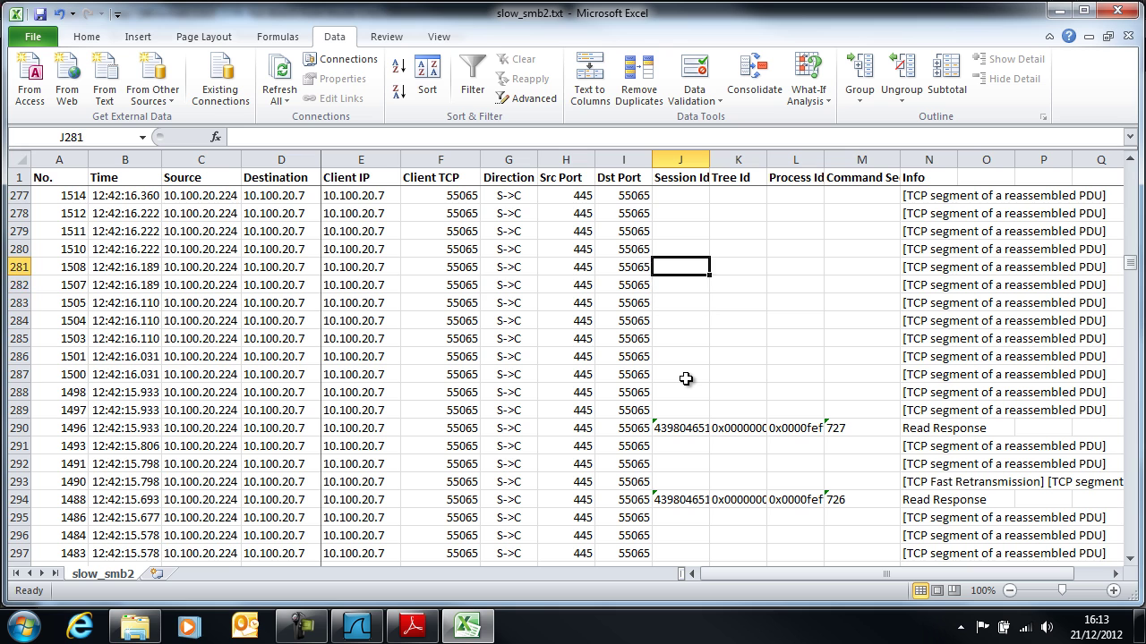
{"action": "key", "text": "Up"}
{"action": "key", "text": "Up"}
{"action": "key", "text": "Up"}
{"action": "key", "text": "Up"}
{"action": "key", "text": "Up"}
{"action": "key", "text": "Up"}
{"action": "key", "text": "Up"}
{"action": "key", "text": "Up"}
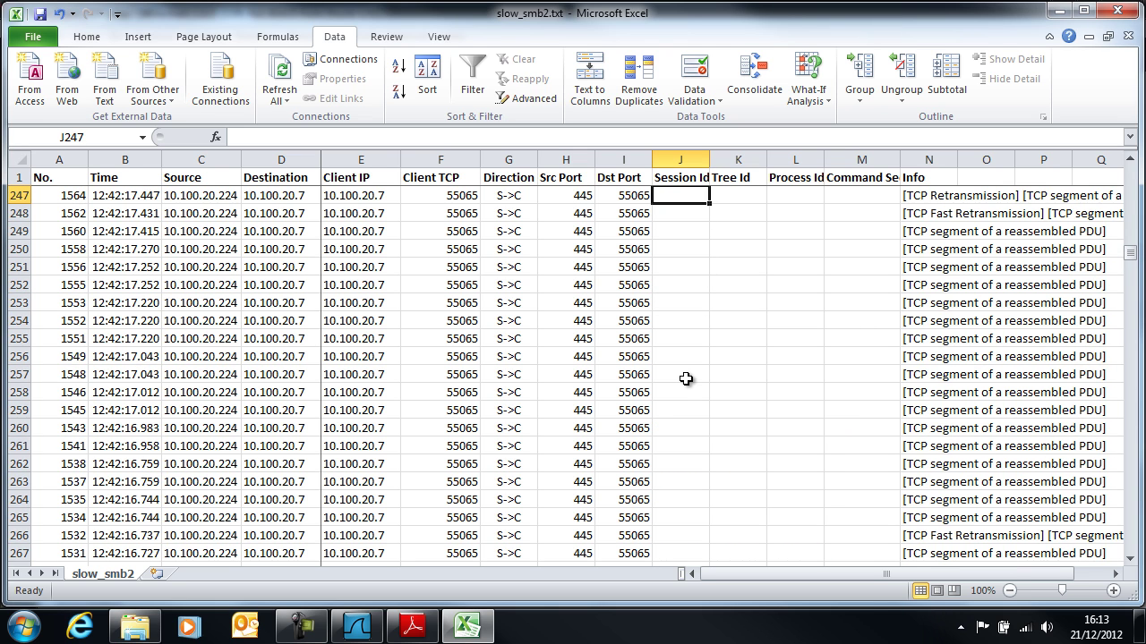
{"action": "key", "text": "Up"}
{"action": "key", "text": "Up"}
{"action": "key", "text": "Up"}
{"action": "key", "text": "Up"}
{"action": "key", "text": "Up"}
{"action": "key", "text": "Up"}
{"action": "key", "text": "Up"}
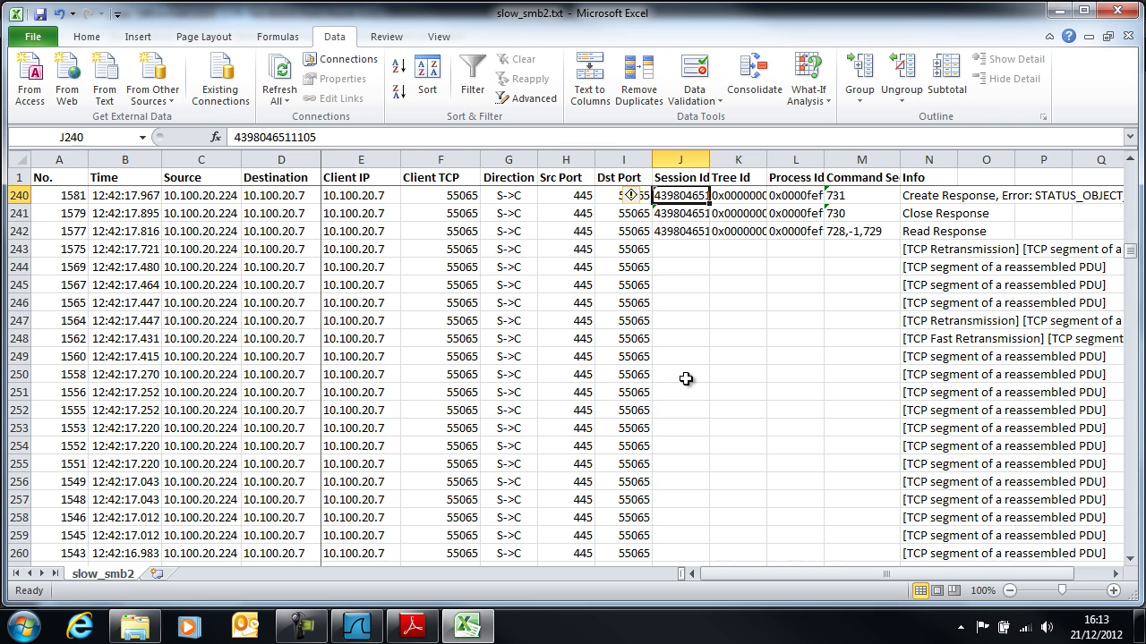
Insert four blank columns before the Session Id column, at J through M.
{"action": "left_click", "coordinate": [684, 159]}
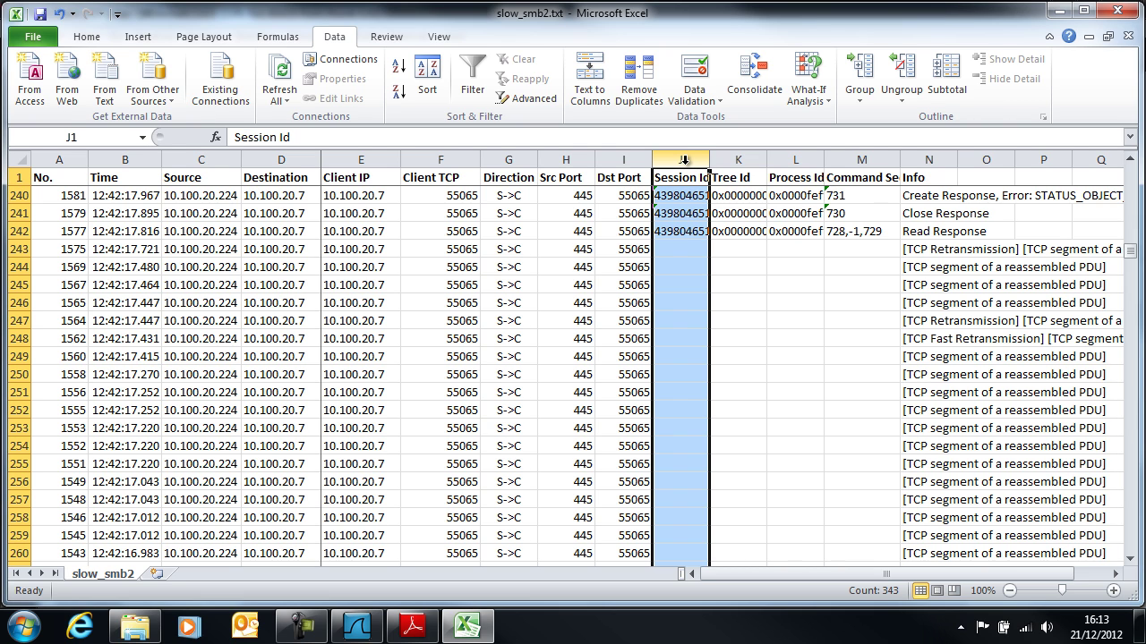
{"action": "key", "text": "shift+Right"}
{"action": "key", "text": "shift+Right"}
{"action": "key", "text": "shift+Right"}
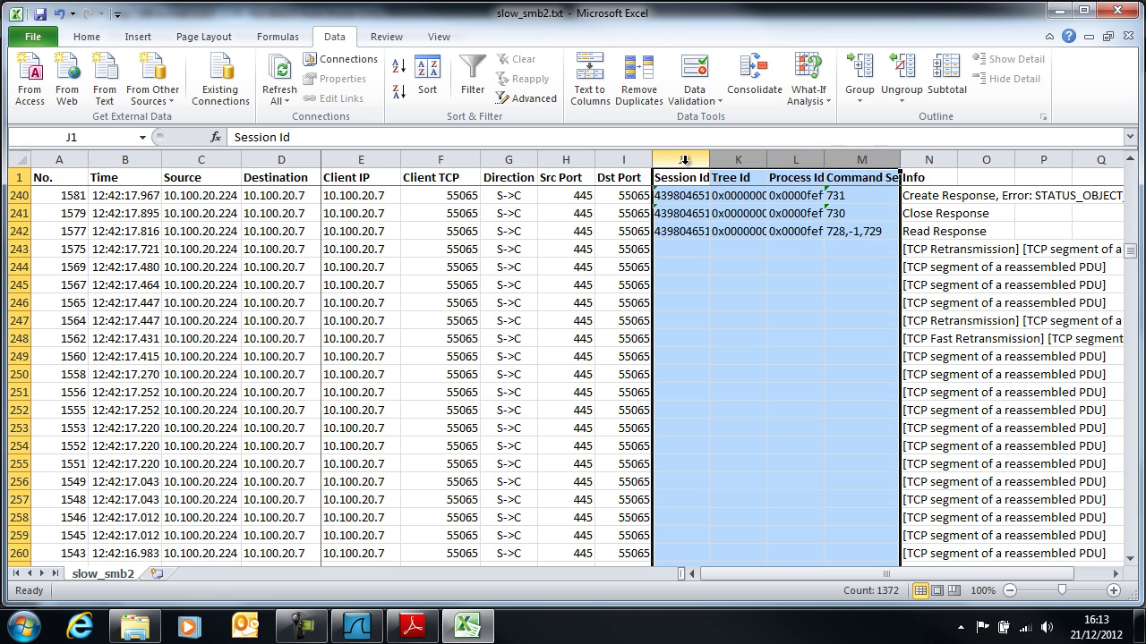
{"action": "key", "text": "ctrl+shift+equal"}
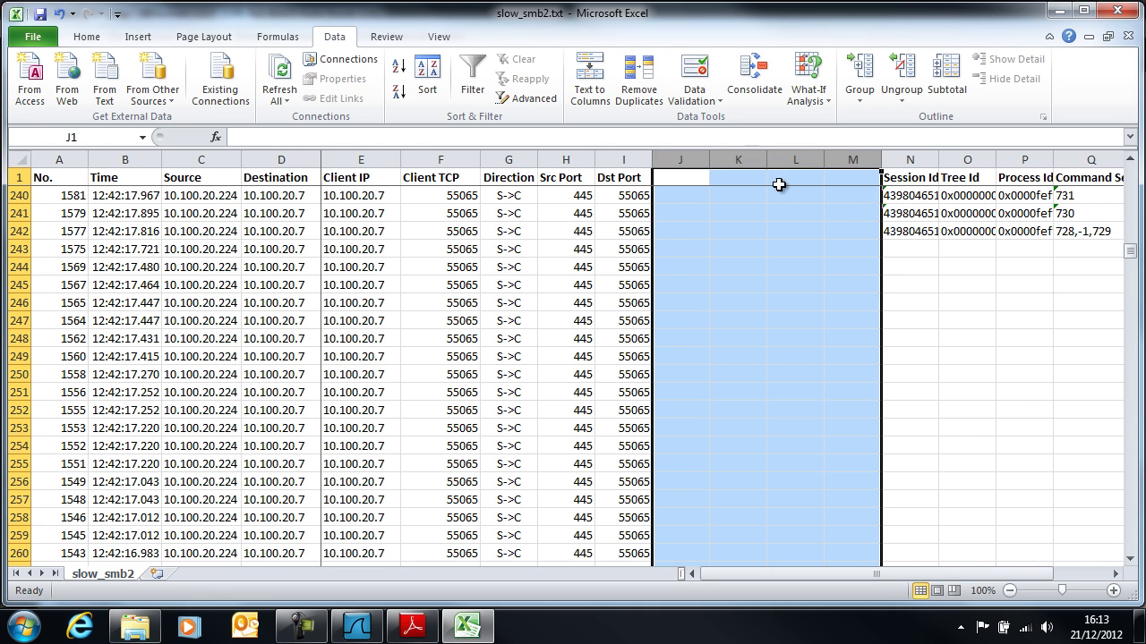
Copy the Session Id, Tree Id, Process Id and Command Sequence Number headings from N1:Q1 into J1:M1.
{"action": "key", "text": "shift+Right"}
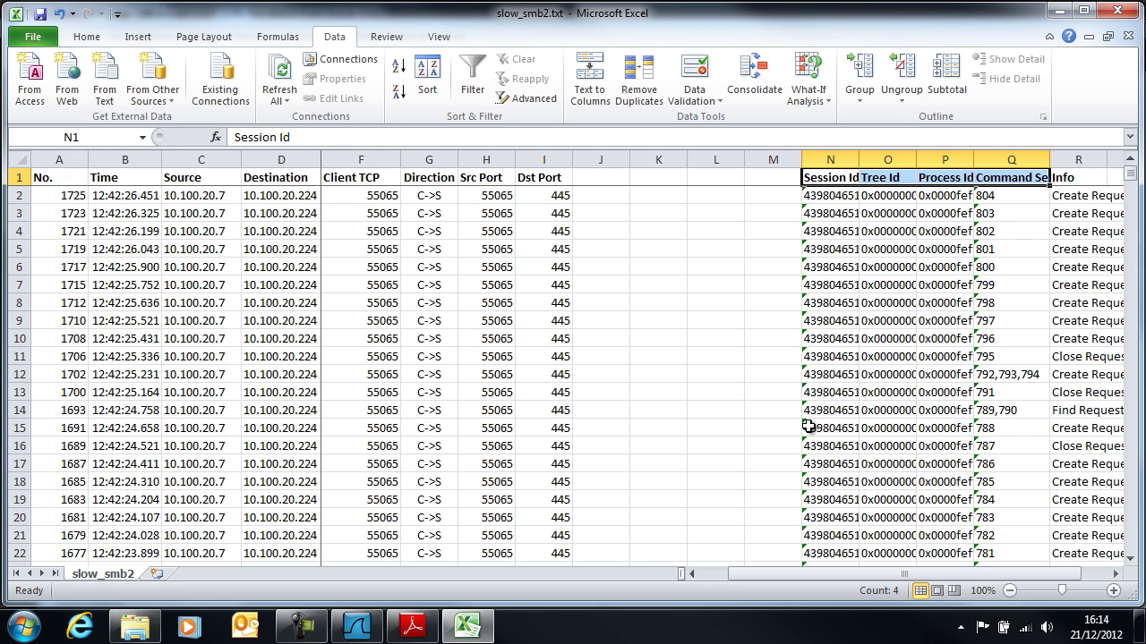
{"action": "key", "text": "ctrl+c"}
{"action": "key", "text": "Left"}
{"action": "key", "text": "Left"}
{"action": "key", "text": "Left"}
{"action": "key", "text": "Left"}
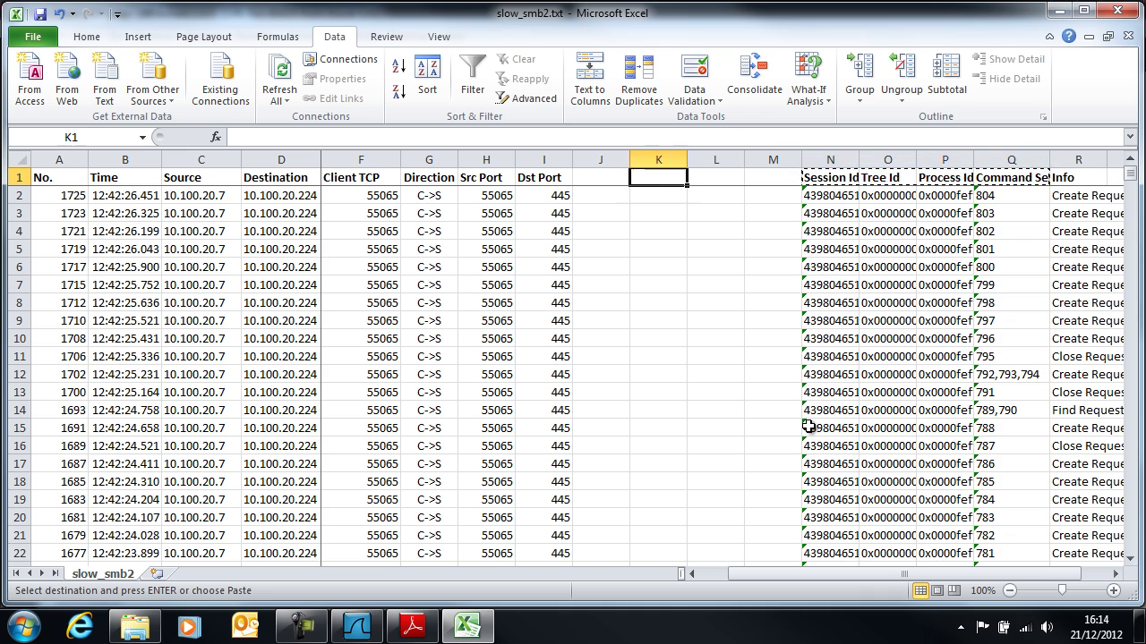
{"action": "key", "text": "Return"}
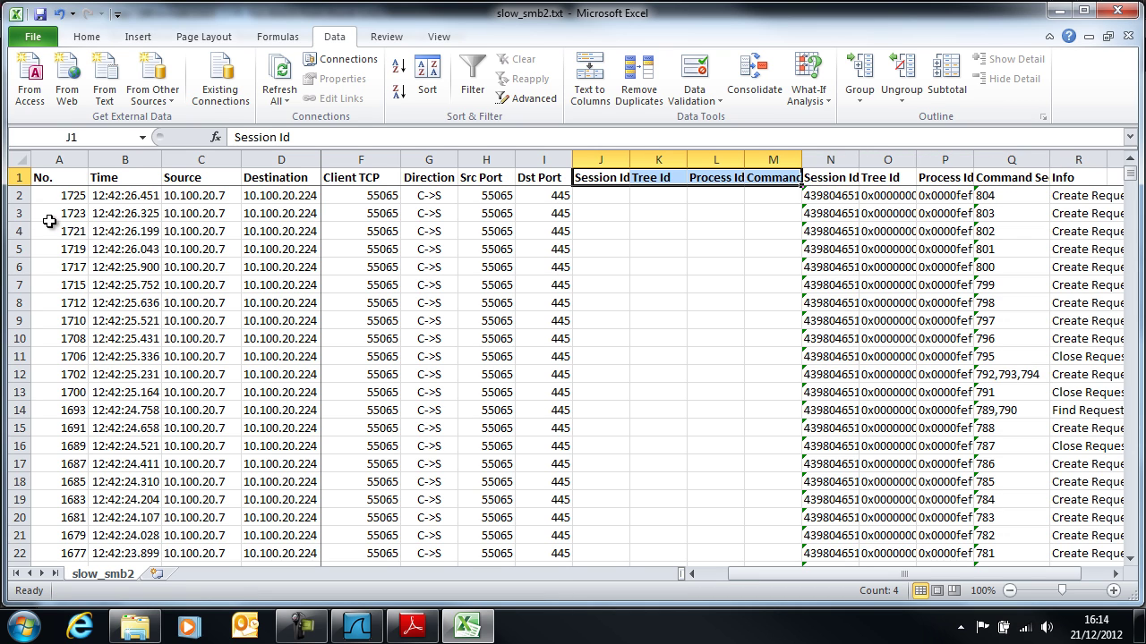
Turn on text wrapping for the whole heading row 1.
{"action": "left_click", "coordinate": [19, 177]}
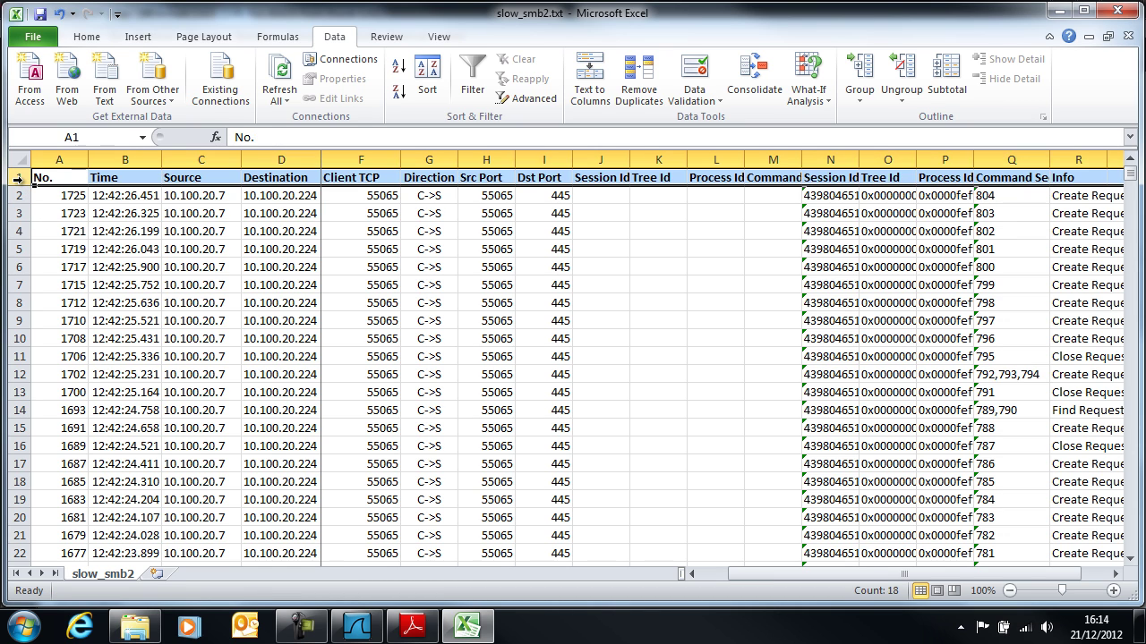
{"action": "right_click", "coordinate": [25, 181]}
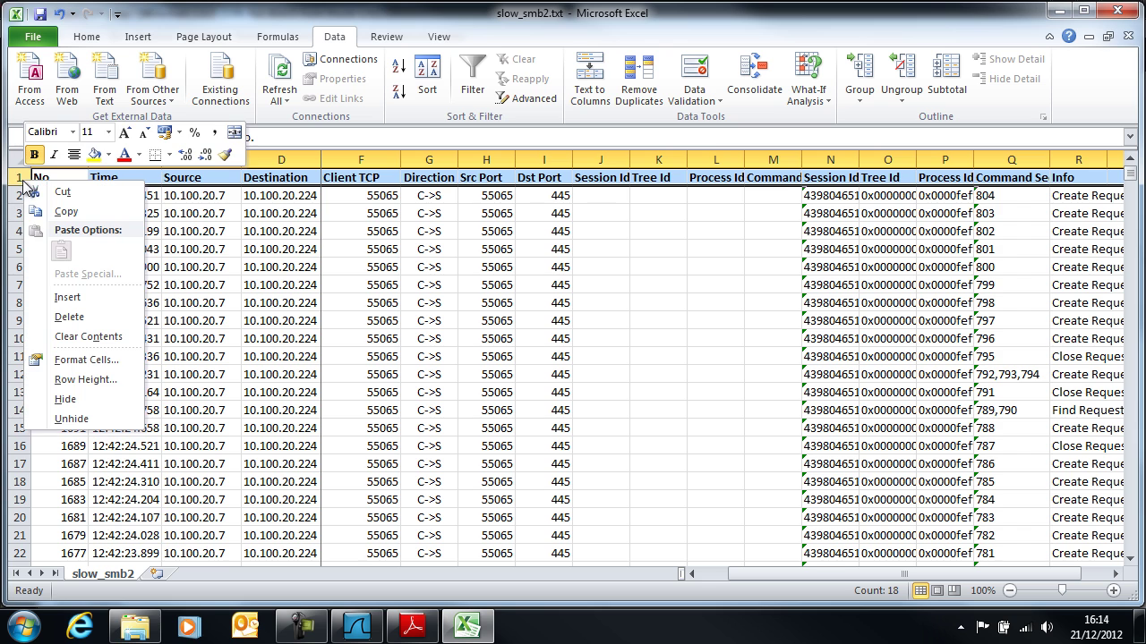
{"action": "left_click", "coordinate": [86, 360]}
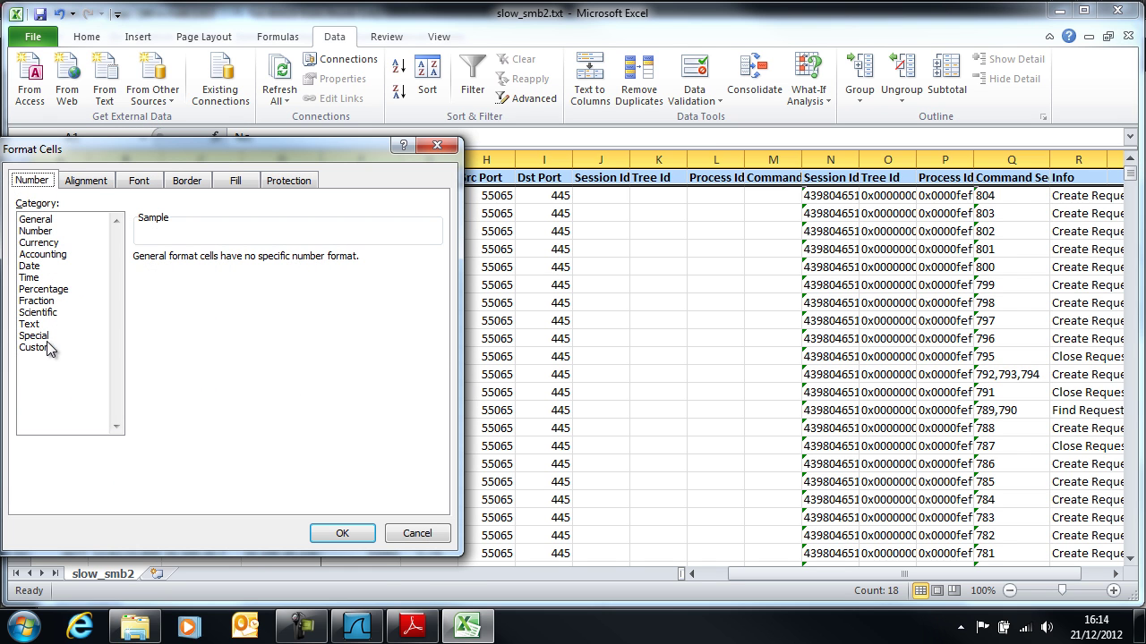
{"action": "left_click", "coordinate": [85, 182]}
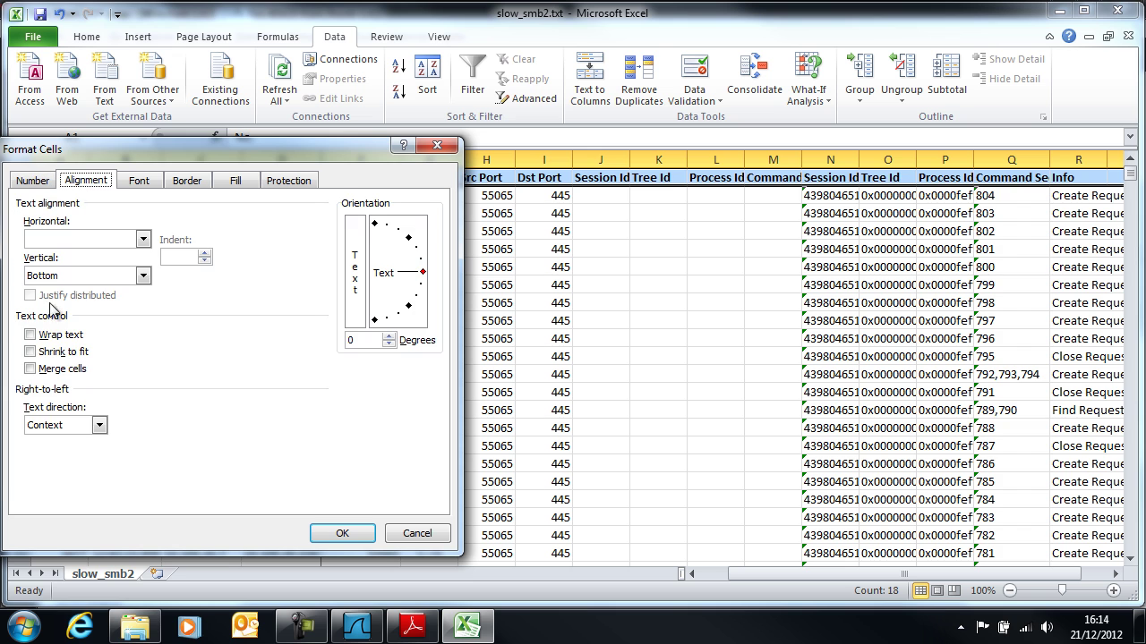
{"action": "left_click", "coordinate": [32, 336]}
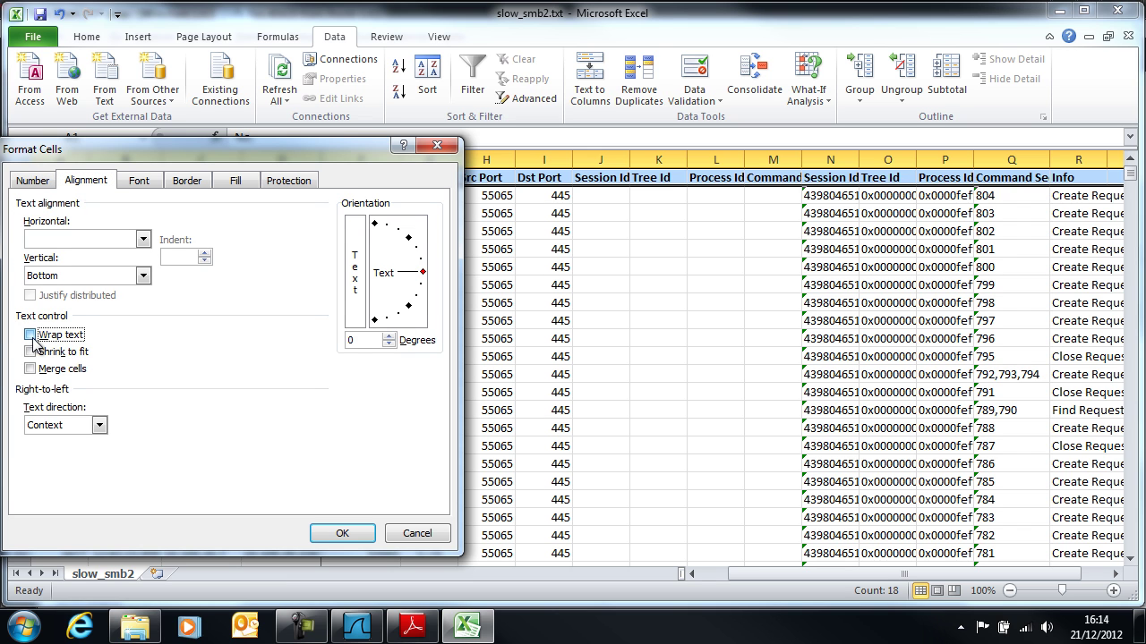
{"action": "left_click", "coordinate": [342, 534]}
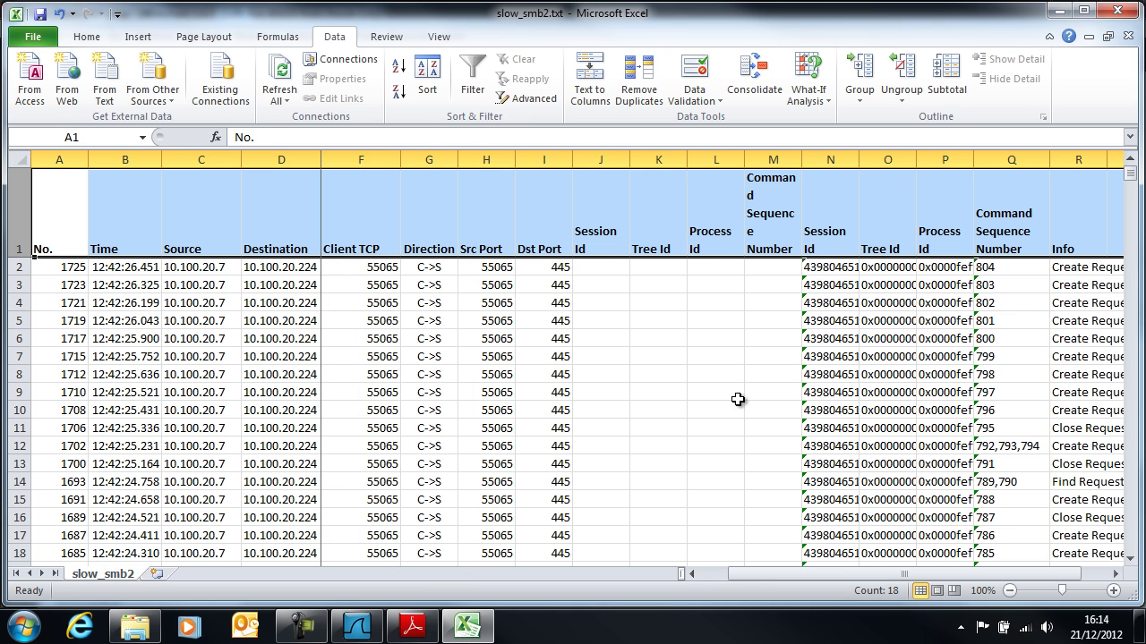
Shorten the Command Sequence Number heading in M1 to "Cmd Seq Number".
{"action": "double_click", "coordinate": [776, 212]}
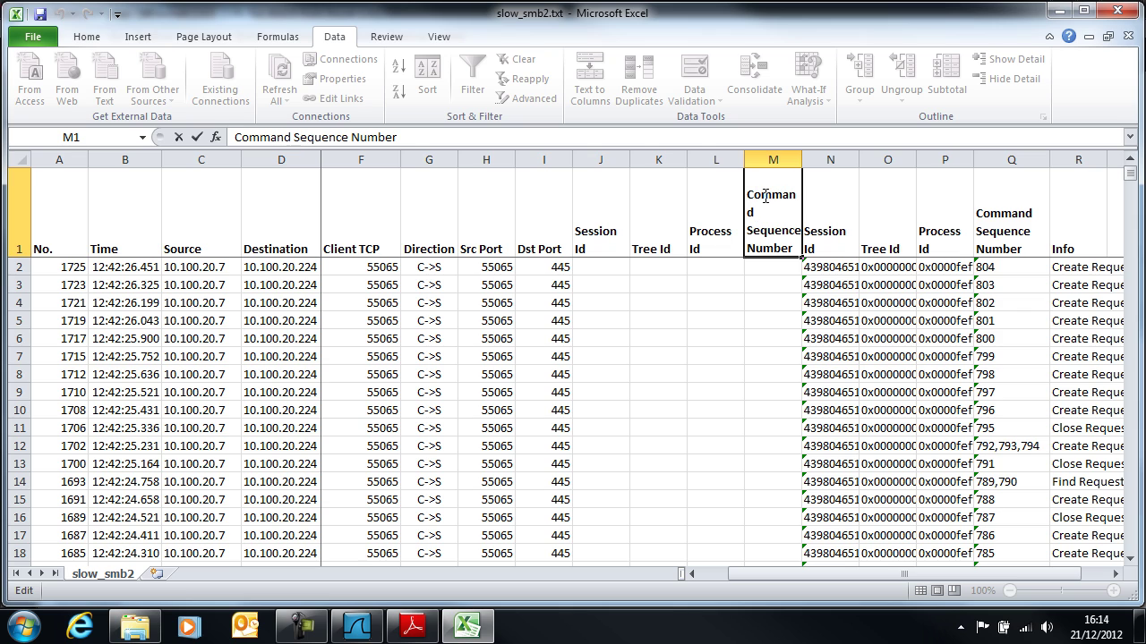
{"action": "left_click", "coordinate": [756, 194]}
{"action": "key", "text": "Delete"}
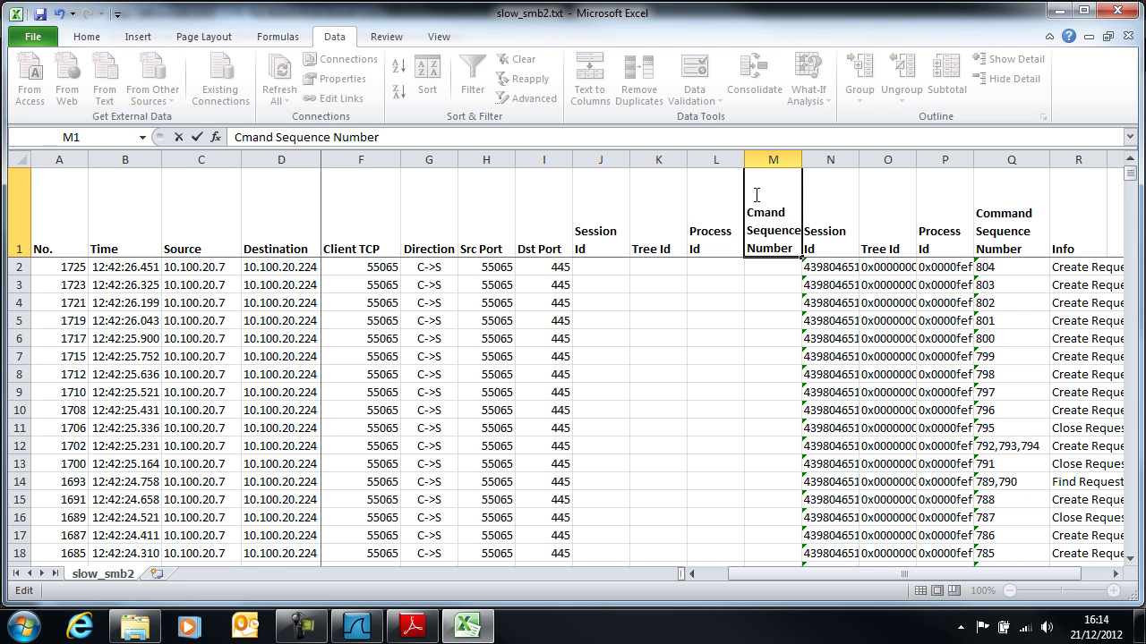
{"action": "key", "text": "Delete"}
{"action": "key", "text": "Delete"}
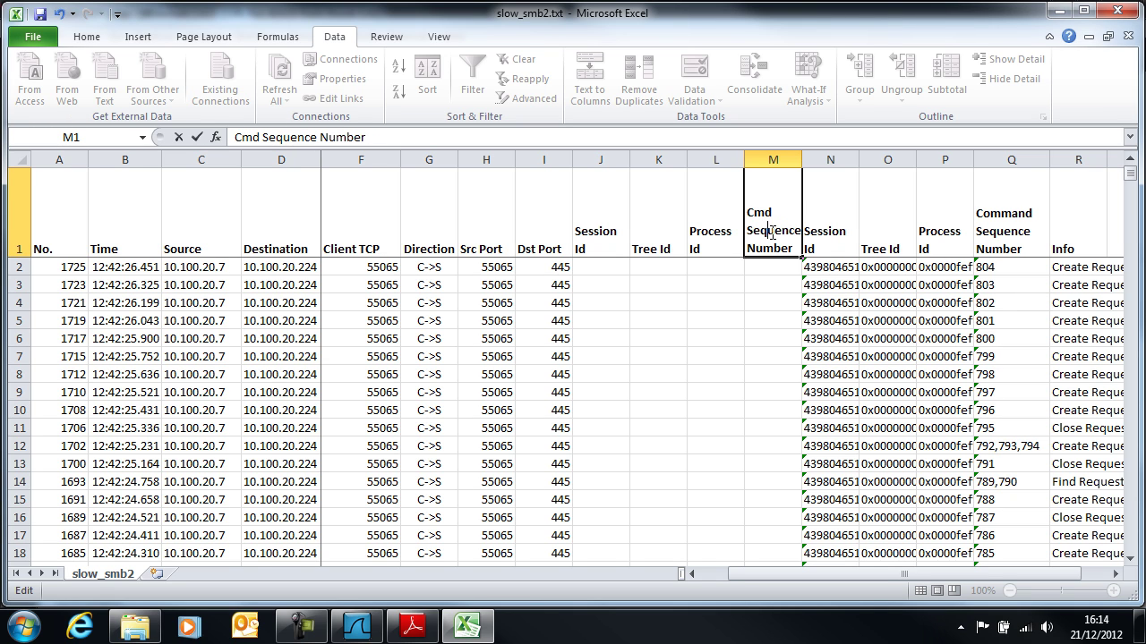
{"action": "key", "text": "Delete"}
{"action": "key", "text": "Delete"}
{"action": "key", "text": "Delete"}
{"action": "key", "text": "Delete"}
{"action": "key", "text": "Delete"}
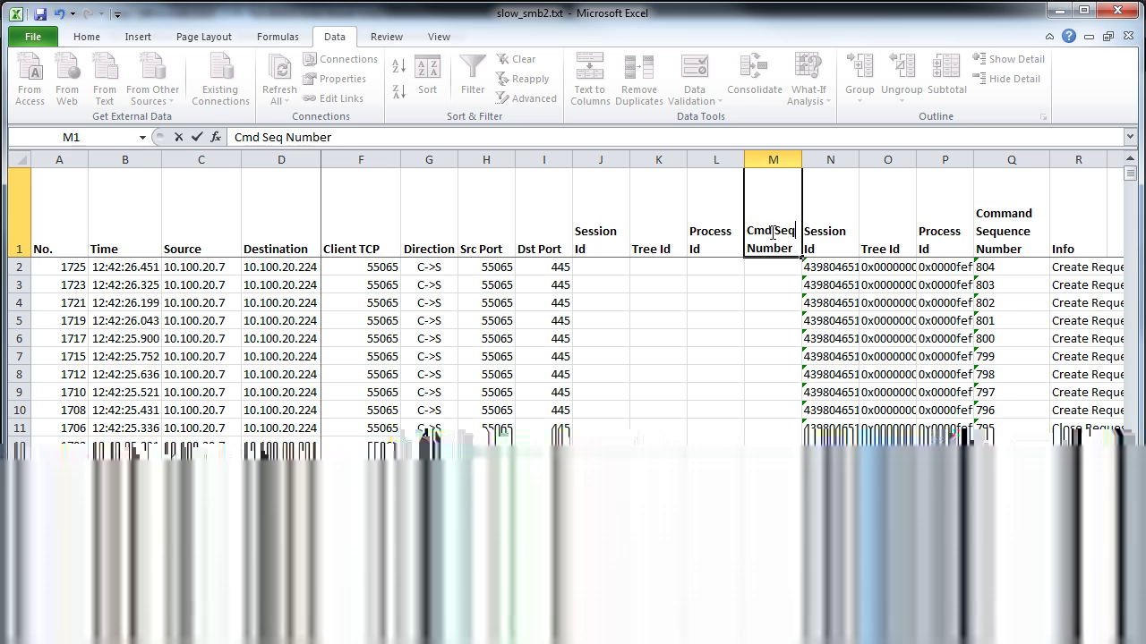
{"action": "key", "text": "Return"}
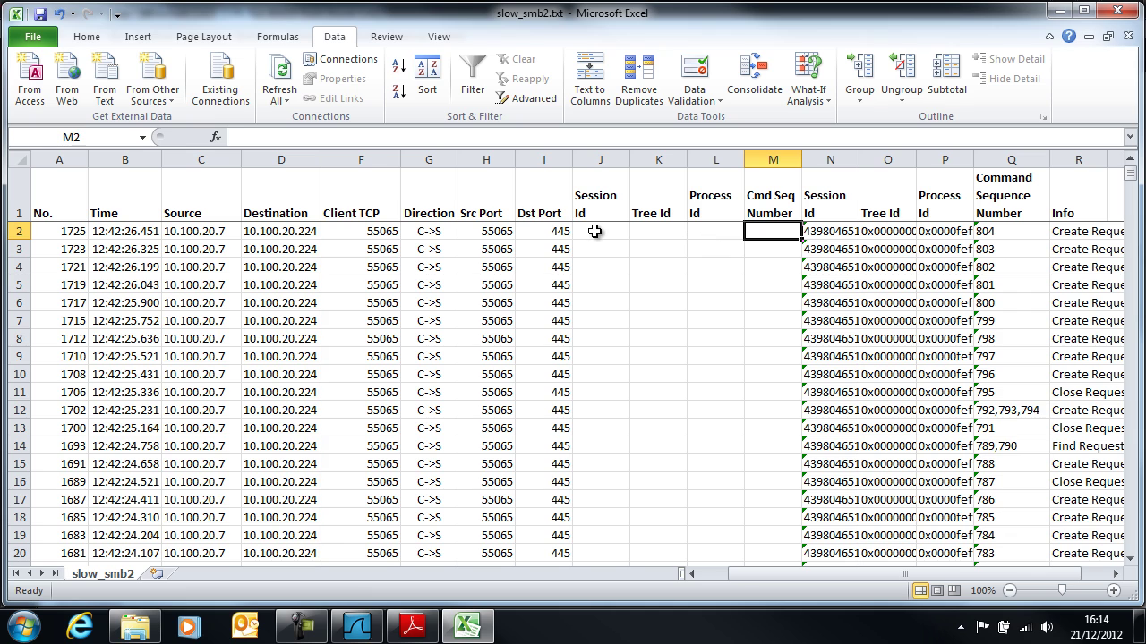
Enter the formula =IF(N2="",J1,N2) in J2 under the new Session Id heading.
{"action": "left_click", "coordinate": [594, 231]}
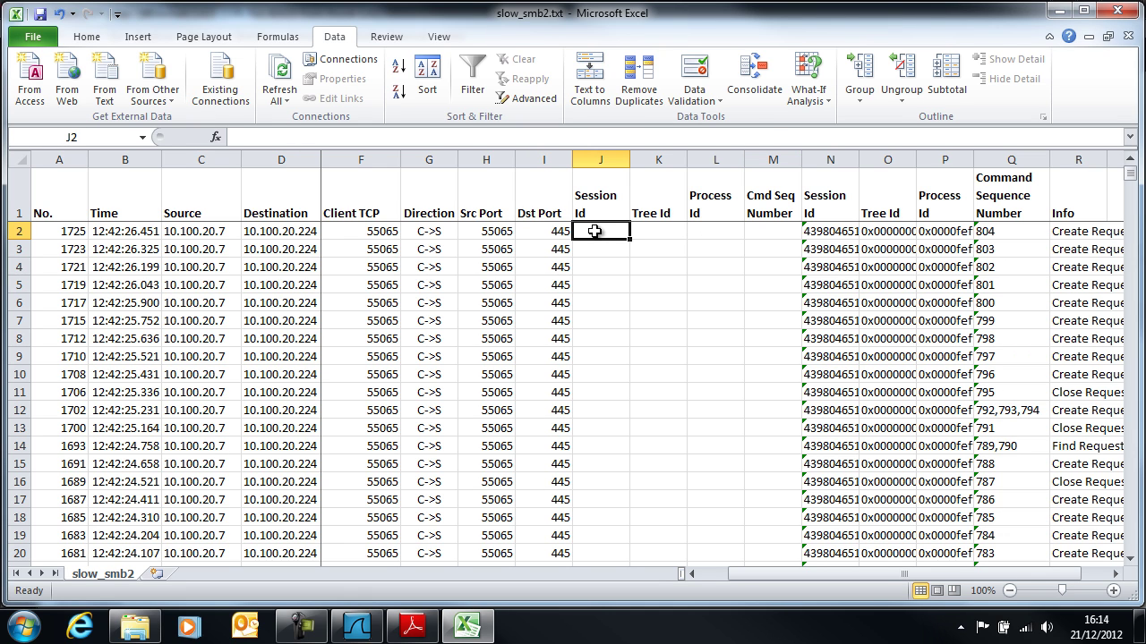
{"action": "type", "text": "="}
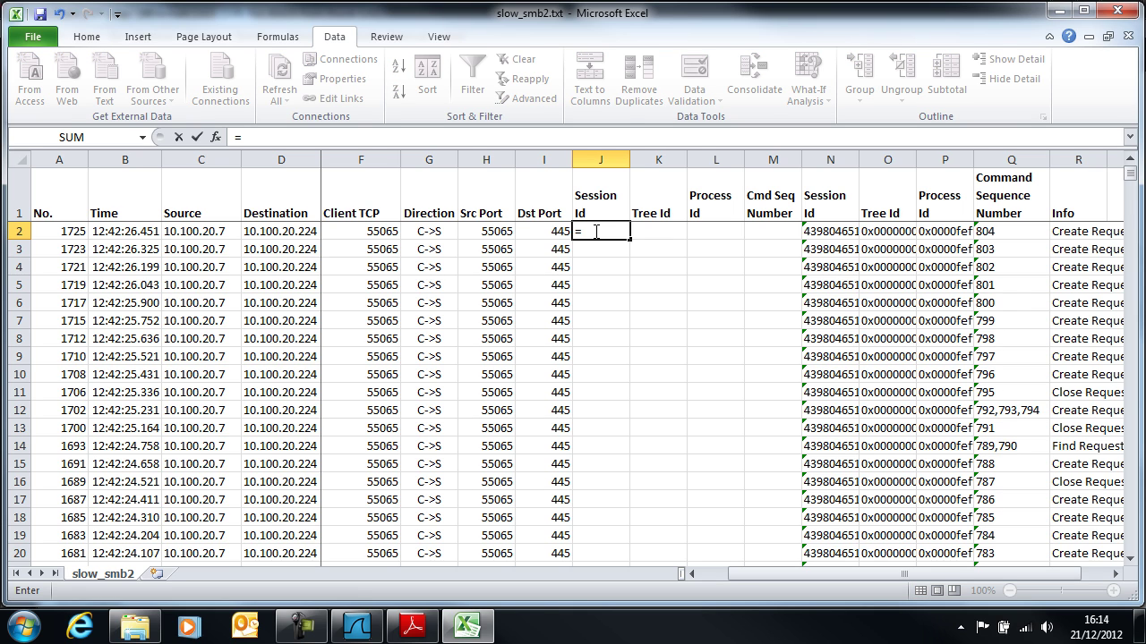
{"action": "type", "text": "if("}
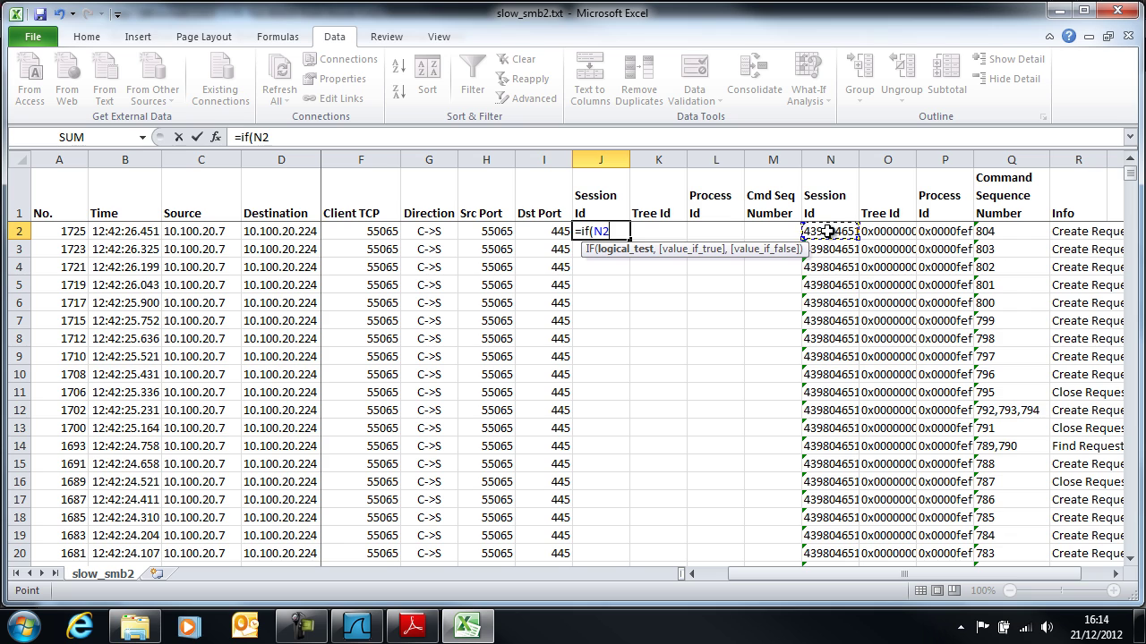
{"action": "type", "text": "=\"\","}
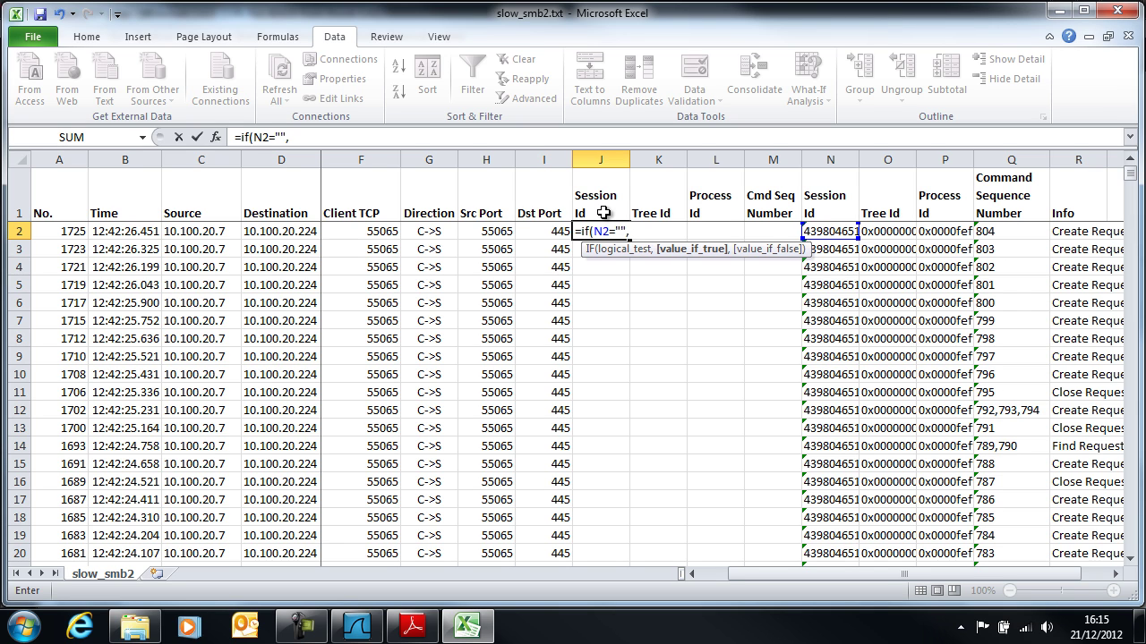
{"action": "left_click", "coordinate": [604, 213]}
{"action": "type", "text": ","}
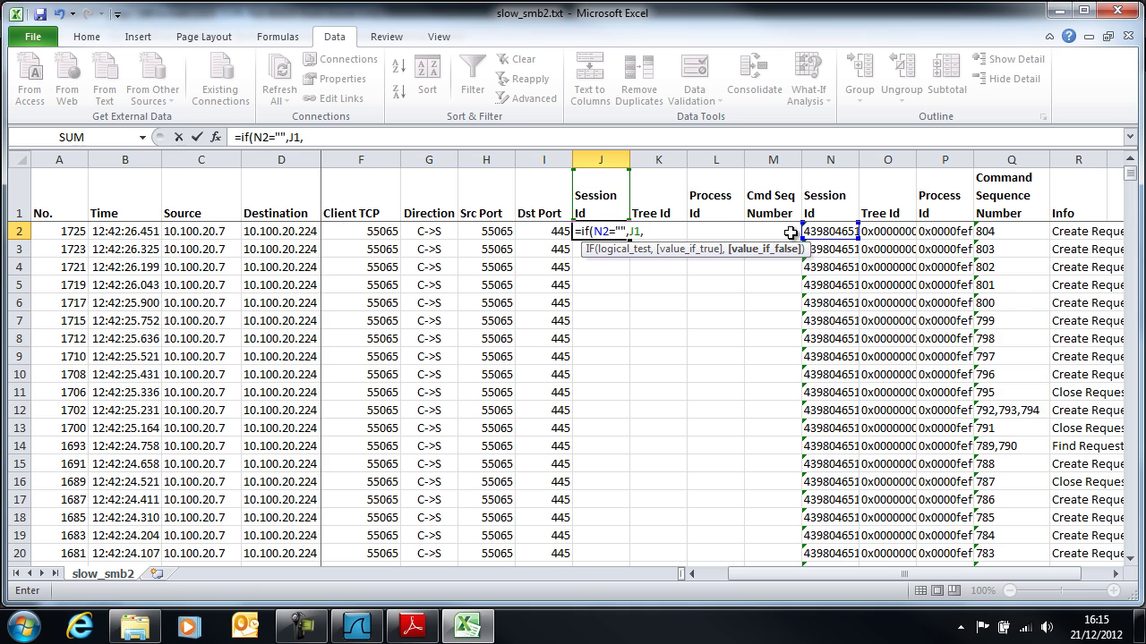
{"action": "left_click", "coordinate": [824, 233]}
{"action": "type", "text": ")"}
{"action": "key", "text": "Return"}
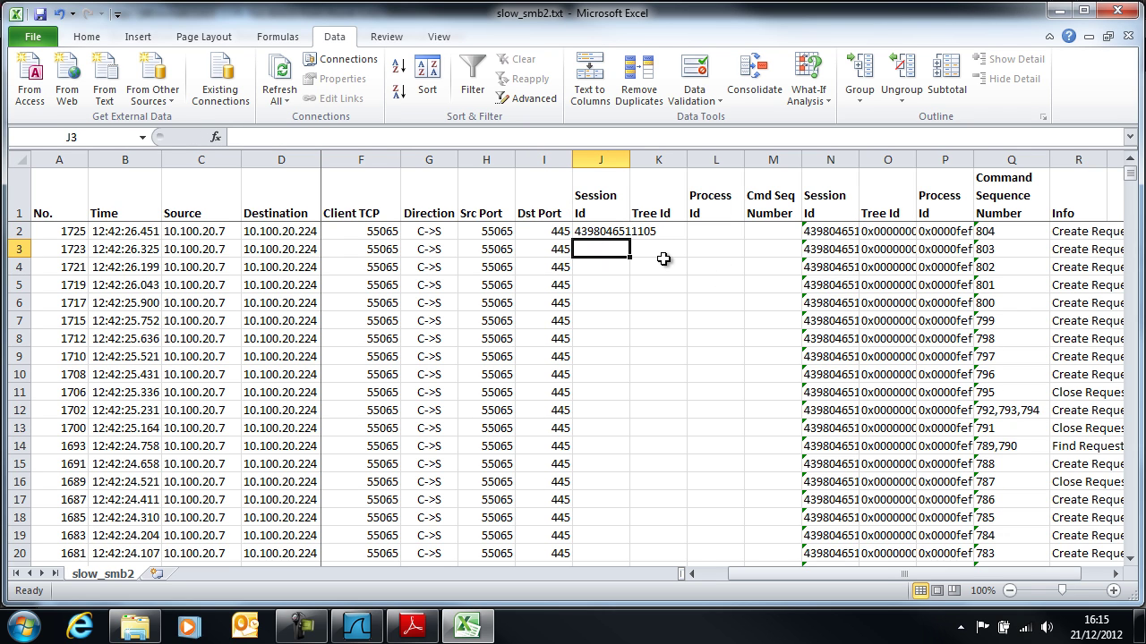
Fill the J2 formula down the whole new Session Id column and widen the original Session Id column N.
{"action": "left_click", "coordinate": [609, 230]}
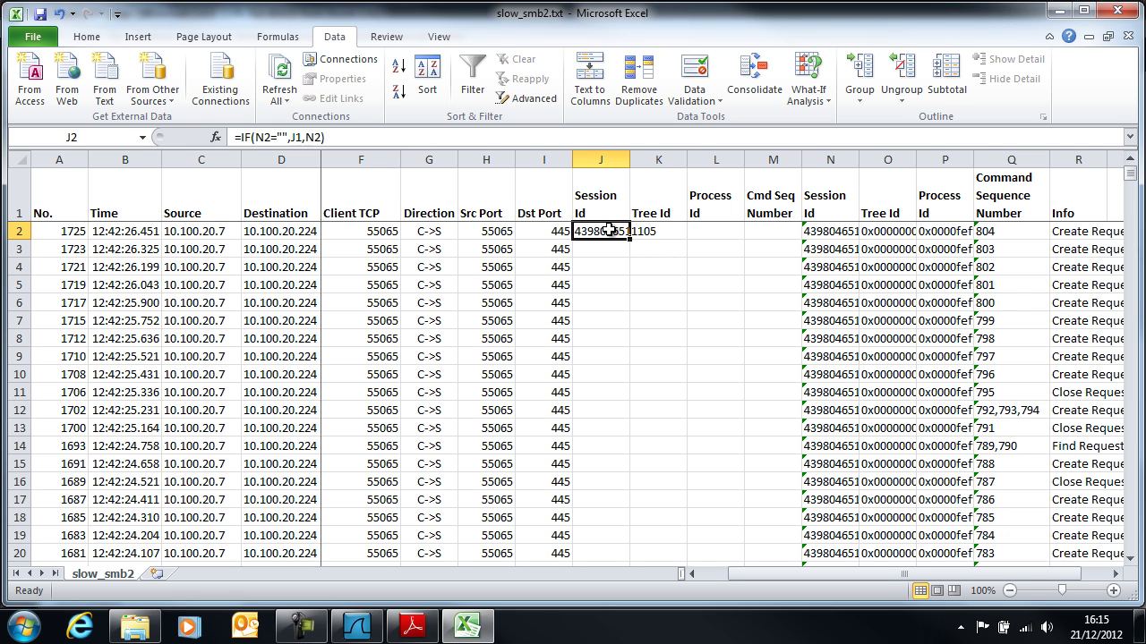
{"action": "double_click", "coordinate": [631, 237]}
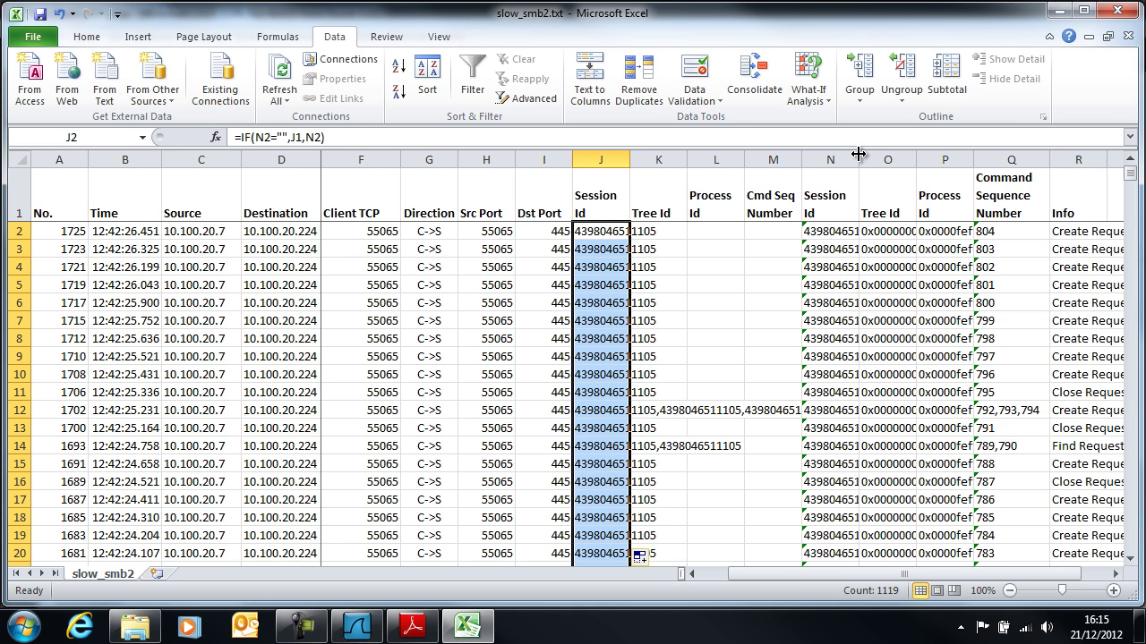
{"action": "left_click_drag", "start_coordinate": [857, 154], "coordinate": [956, 154]}
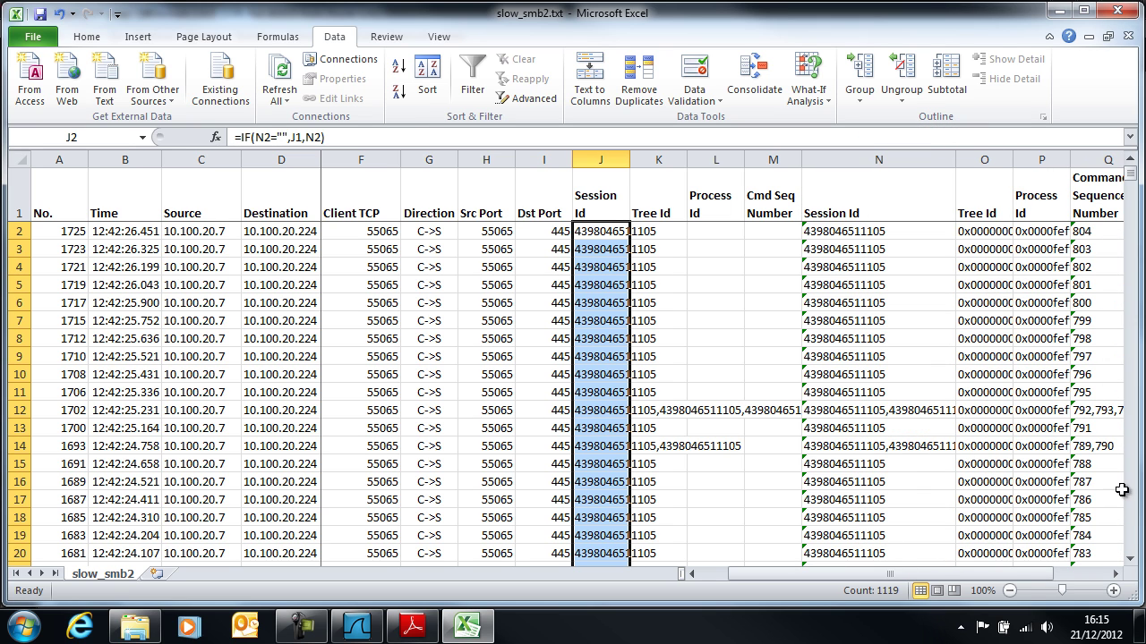
Check the filled Session Id values in column J for the rows with blank original IDs, from row 243 to 254.
{"action": "left_click", "coordinate": [1131, 526]}
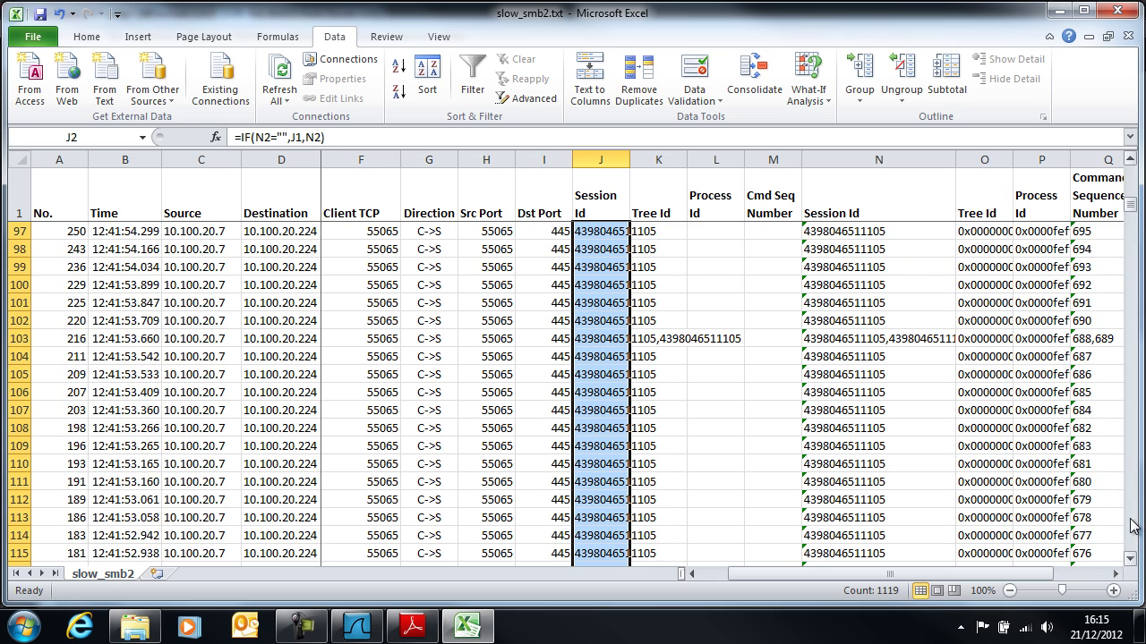
{"action": "left_click_drag", "start_coordinate": [1131, 526], "coordinate": [1131, 527]}
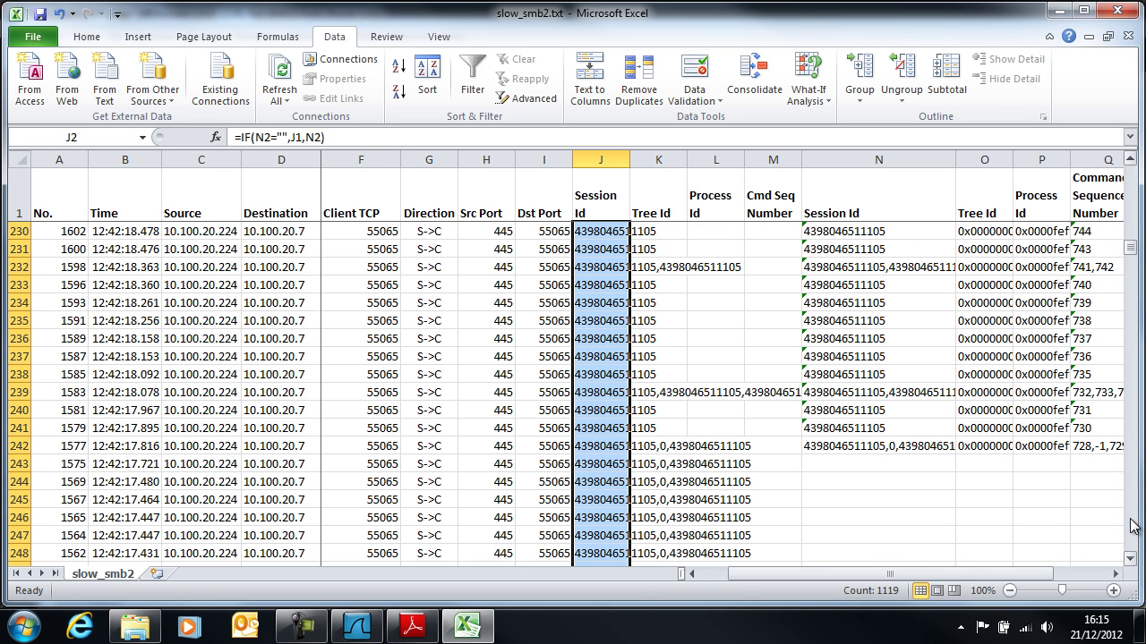
{"action": "left_click", "coordinate": [655, 485]}
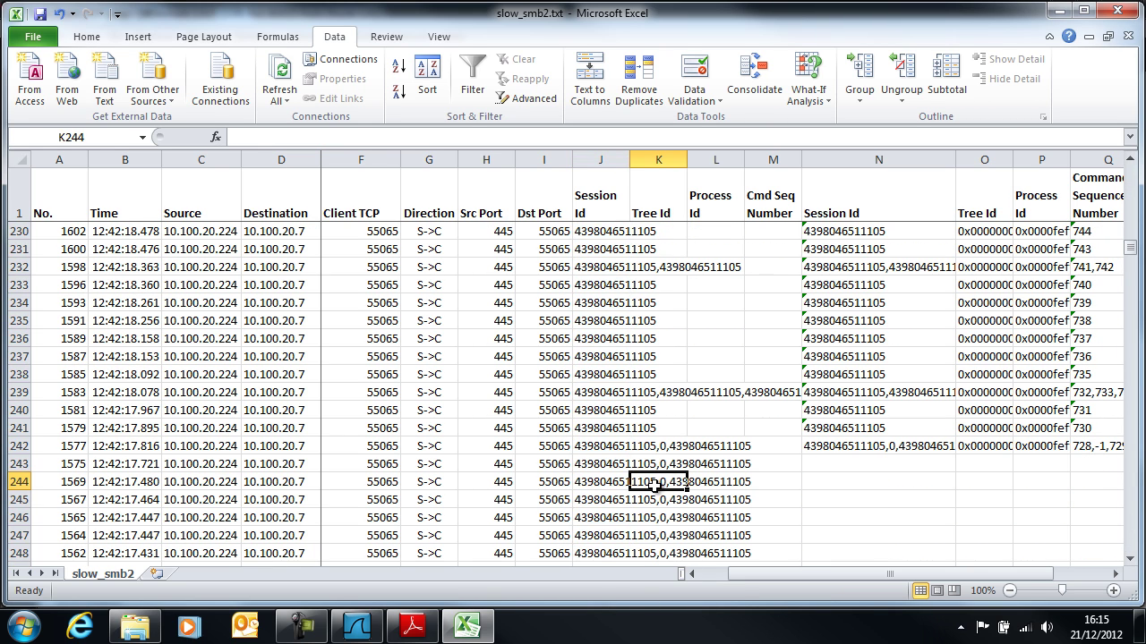
{"action": "key", "text": "Down"}
{"action": "key", "text": "Down"}
{"action": "key", "text": "Down"}
{"action": "key", "text": "Down"}
{"action": "key", "text": "Down"}
{"action": "key", "text": "Down"}
{"action": "key", "text": "Down"}
{"action": "key", "text": "Down"}
{"action": "key", "text": "Down"}
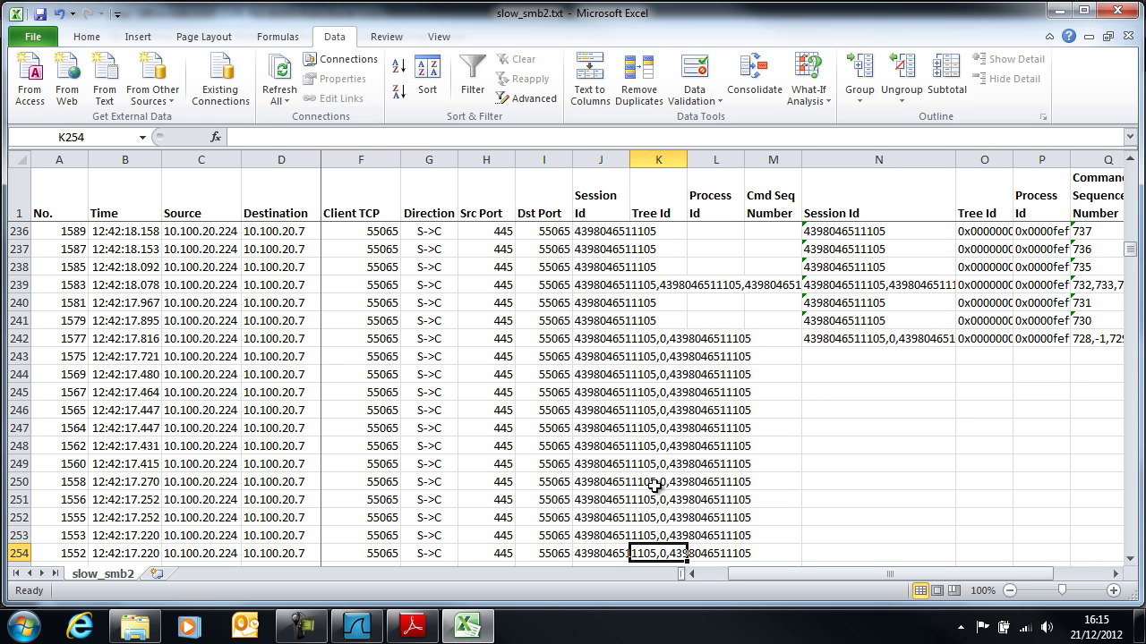
{"action": "key", "text": "Up"}
{"action": "key", "text": "Up"}
{"action": "key", "text": "Up"}
{"action": "key", "text": "Up"}
{"action": "key", "text": "Up"}
{"action": "key", "text": "Up"}
{"action": "key", "text": "Up"}
{"action": "key", "text": "Up"}
{"action": "key", "text": "Up"}
{"action": "key", "text": "Up"}
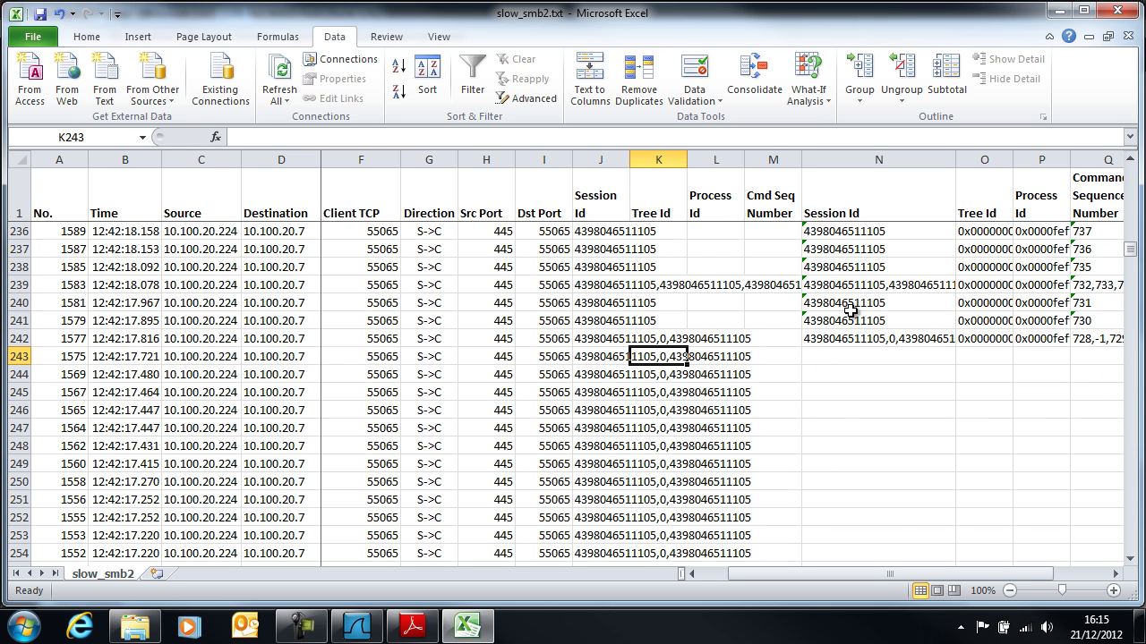
Compare the Read Response in row 242 with the Info and filled Session Id of the TCP segment rows below it.
{"action": "left_click", "coordinate": [833, 337]}
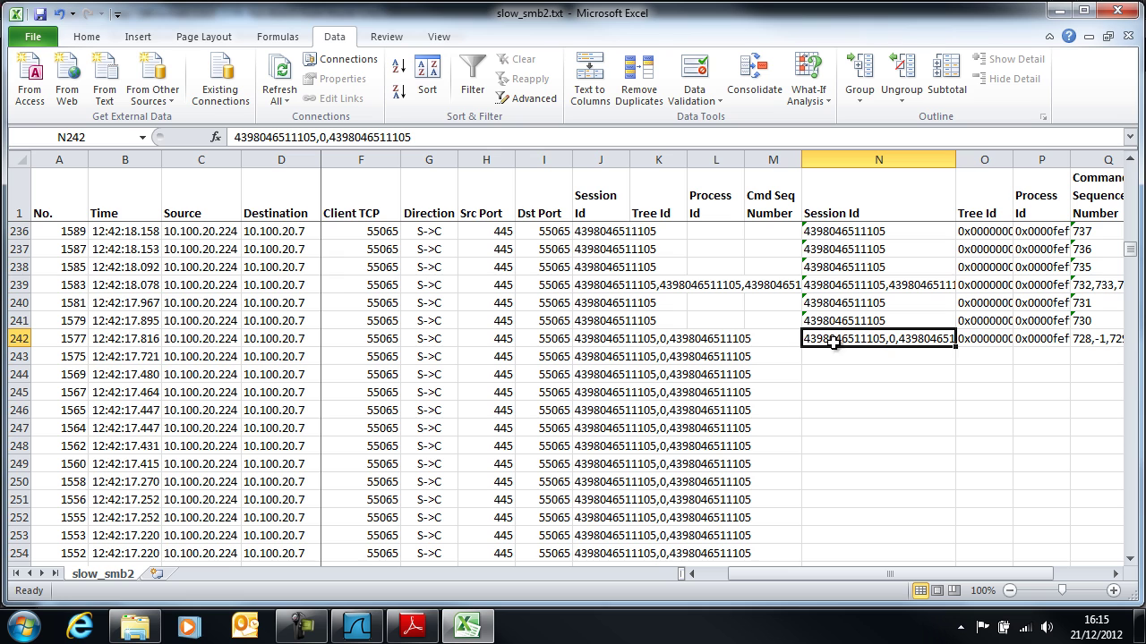
{"action": "key", "text": "Right"}
{"action": "key", "text": "Right"}
{"action": "key", "text": "Right"}
{"action": "key", "text": "Right"}
{"action": "key", "text": "Right"}
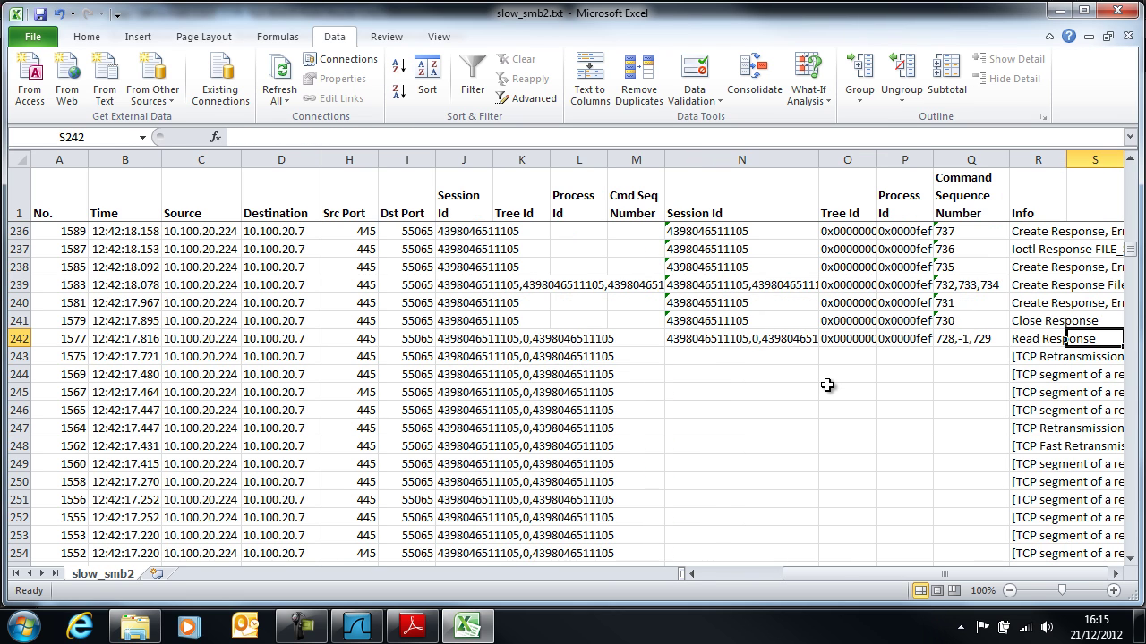
{"action": "key", "text": "Down"}
{"action": "key", "text": "Down"}
{"action": "key", "text": "Down"}
{"action": "key", "text": "Down"}
{"action": "key", "text": "Down"}
{"action": "key", "text": "Down"}
{"action": "key", "text": "Down"}
{"action": "key", "text": "Down"}
{"action": "key", "text": "Down"}
{"action": "key", "text": "Down"}
{"action": "key", "text": "Down"}
{"action": "key", "text": "Down"}
{"action": "key", "text": "Down"}
{"action": "key", "text": "Down"}
{"action": "key", "text": "Down"}
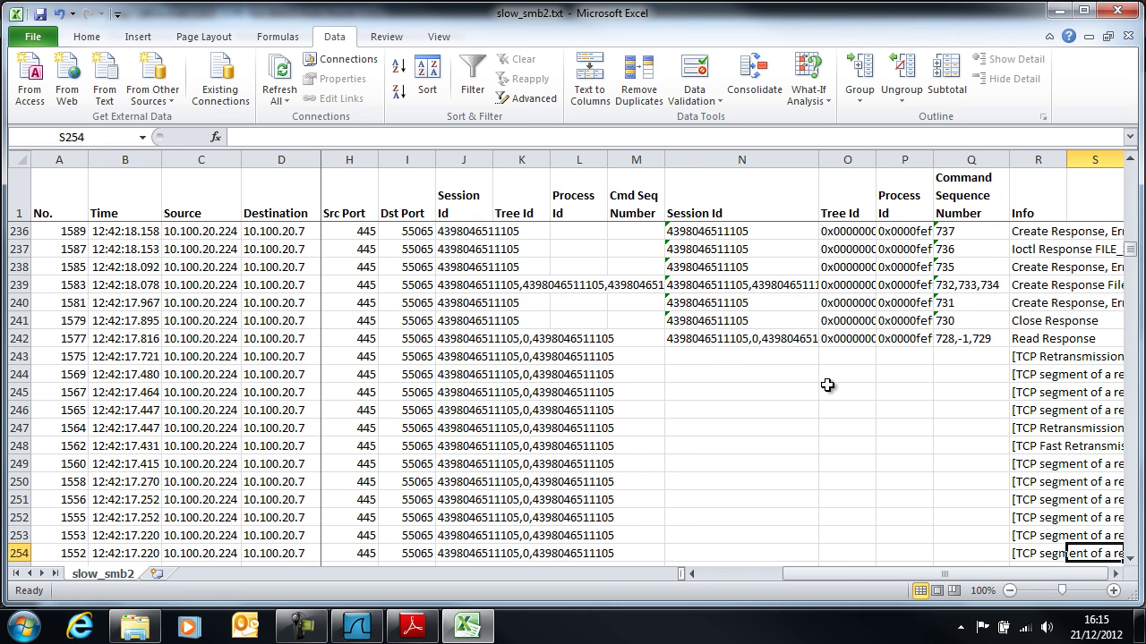
{"action": "key", "text": "Down"}
{"action": "key", "text": "Down"}
{"action": "key", "text": "Down"}
{"action": "key", "text": "Up"}
{"action": "key", "text": "Up"}
{"action": "key", "text": "Up"}
{"action": "key", "text": "Up"}
{"action": "key", "text": "Up"}
{"action": "key", "text": "Up"}
{"action": "key", "text": "Up"}
{"action": "key", "text": "Up"}
{"action": "key", "text": "Up"}
{"action": "key", "text": "Up"}
{"action": "key", "text": "Up"}
{"action": "key", "text": "Up"}
{"action": "key", "text": "Up"}
{"action": "key", "text": "Up"}
{"action": "key", "text": "Up"}
{"action": "key", "text": "Up"}
{"action": "key", "text": "Up"}
{"action": "key", "text": "Up"}
{"action": "key", "text": "Up"}
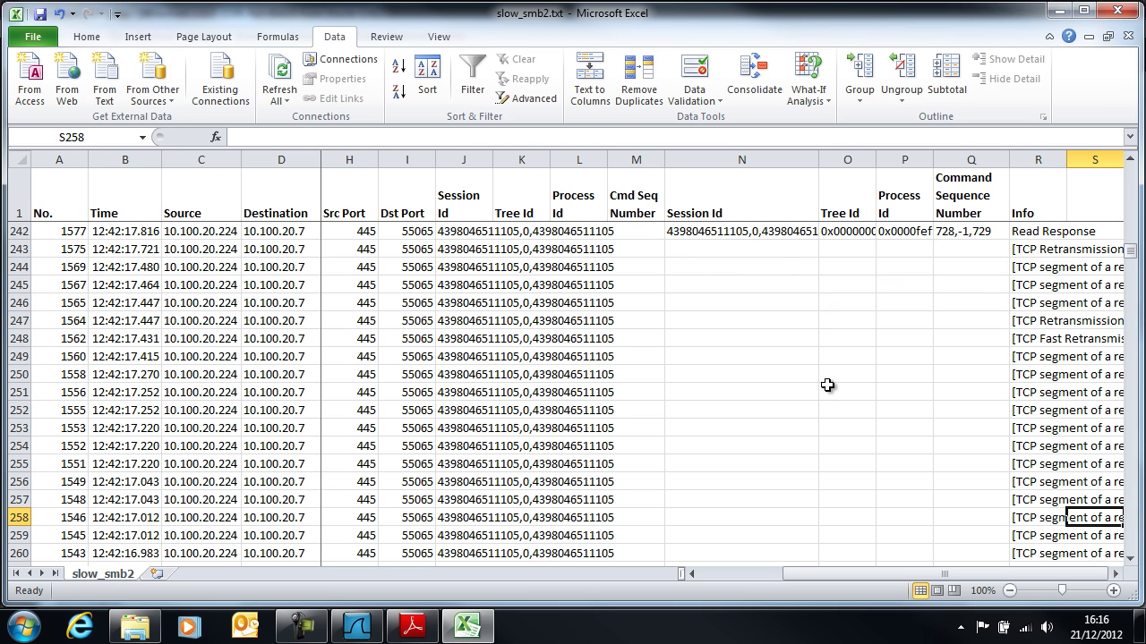
{"action": "key", "text": "Down"}
{"action": "key", "text": "Down"}
{"action": "key", "text": "Down"}
{"action": "key", "text": "Down"}
{"action": "key", "text": "Down"}
{"action": "key", "text": "Down"}
{"action": "key", "text": "Down"}
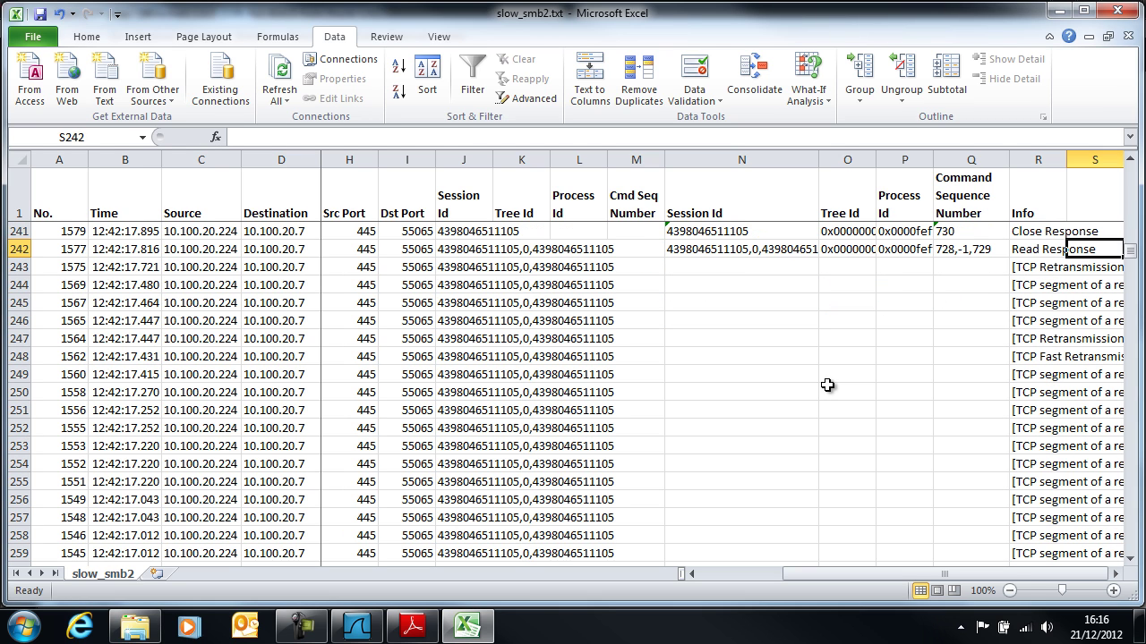
{"action": "key", "text": "Down"}
{"action": "key", "text": "Down"}
{"action": "key", "text": "Down"}
{"action": "key", "text": "Down"}
{"action": "key", "text": "Down"}
{"action": "key", "text": "Down"}
{"action": "key", "text": "Down"}
{"action": "key", "text": "Down"}
{"action": "key", "text": "Down"}
{"action": "key", "text": "Down"}
{"action": "key", "text": "Down"}
{"action": "key", "text": "Down"}
{"action": "key", "text": "Down"}
{"action": "key", "text": "Down"}
{"action": "key", "text": "Down"}
{"action": "key", "text": "Down"}
{"action": "key", "text": "Down"}
{"action": "key", "text": "Down"}
{"action": "key", "text": "Down"}
{"action": "key", "text": "Down"}
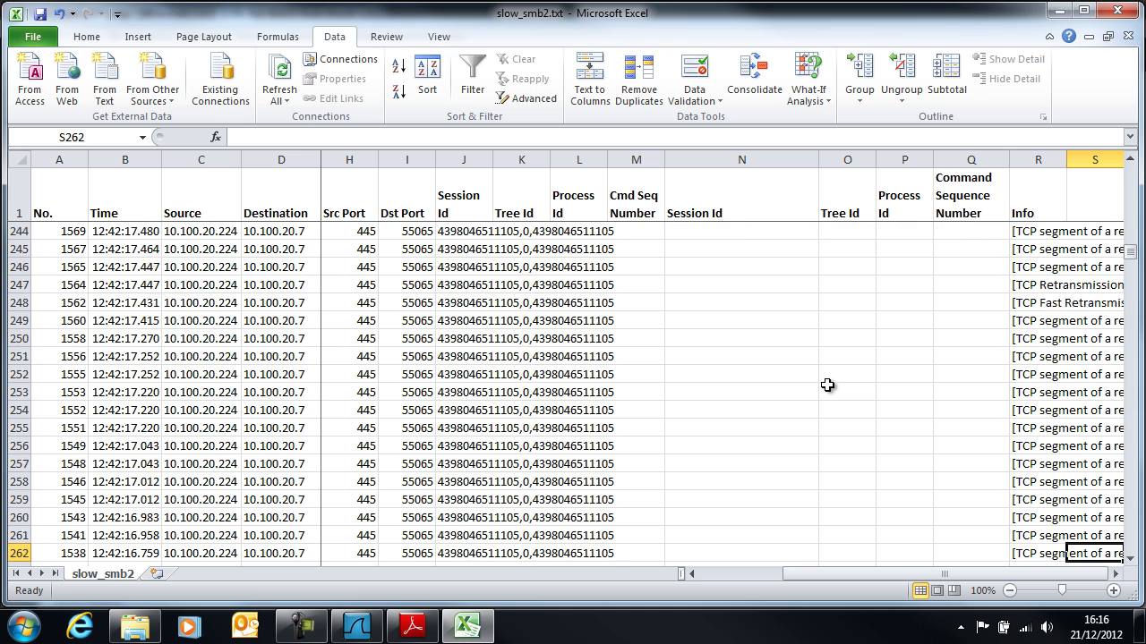
{"action": "key", "text": "Up"}
{"action": "key", "text": "Up"}
{"action": "key", "text": "Up"}
{"action": "key", "text": "Up"}
{"action": "key", "text": "Up"}
{"action": "key", "text": "Up"}
{"action": "key", "text": "Up"}
{"action": "key", "text": "Up"}
{"action": "key", "text": "Up"}
{"action": "key", "text": "Up"}
{"action": "key", "text": "Up"}
{"action": "key", "text": "Up"}
{"action": "key", "text": "Up"}
{"action": "key", "text": "Up"}
{"action": "key", "text": "Up"}
{"action": "key", "text": "Up"}
{"action": "key", "text": "Up"}
{"action": "key", "text": "Up"}
{"action": "key", "text": "Up"}
{"action": "key", "text": "Up"}
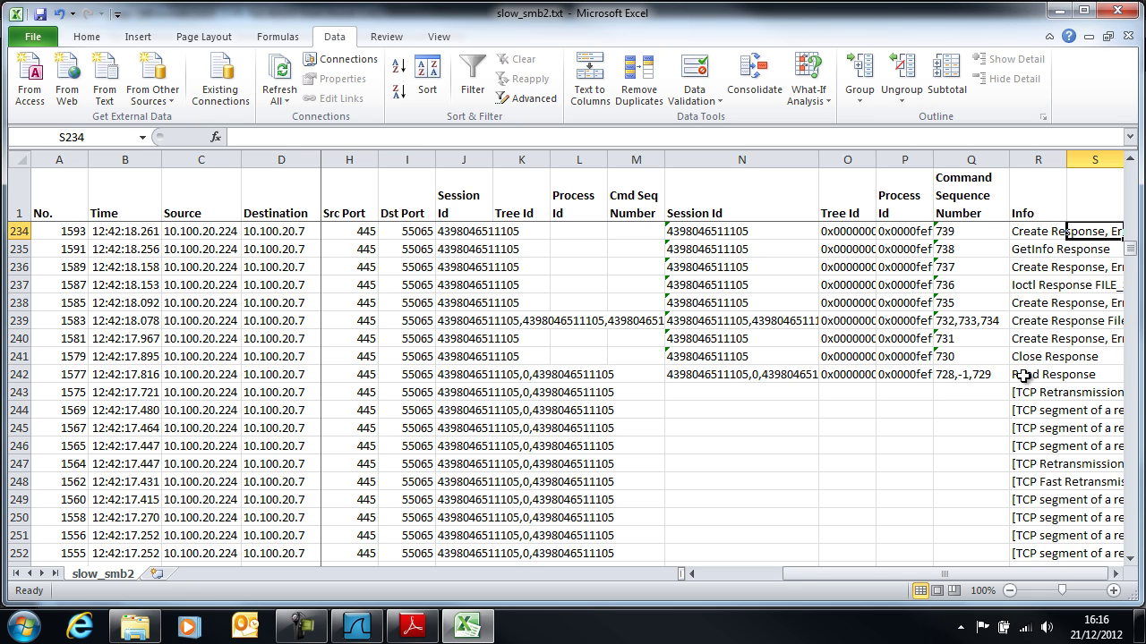
{"action": "left_click", "coordinate": [1023, 376]}
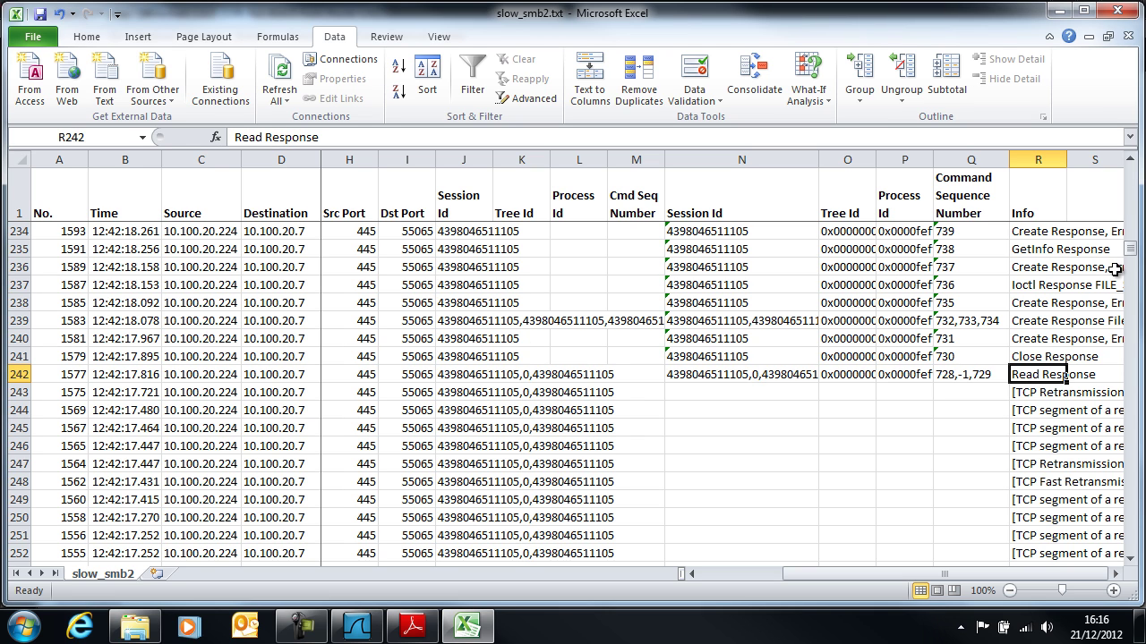
Copy the J2 Session Id formula into K2, L2 and M2 under Tree Id, Process Id and Cmd Seq Number.
{"action": "key", "text": "ctrl+Home"}
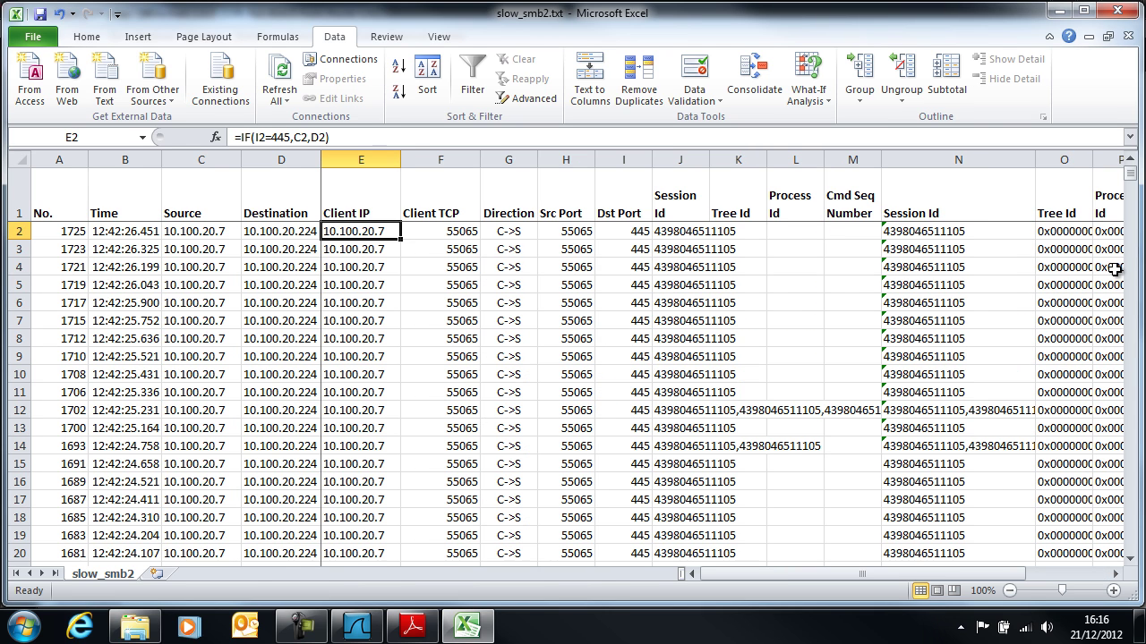
{"action": "left_click", "coordinate": [682, 229]}
{"action": "key", "text": "ctrl+c"}
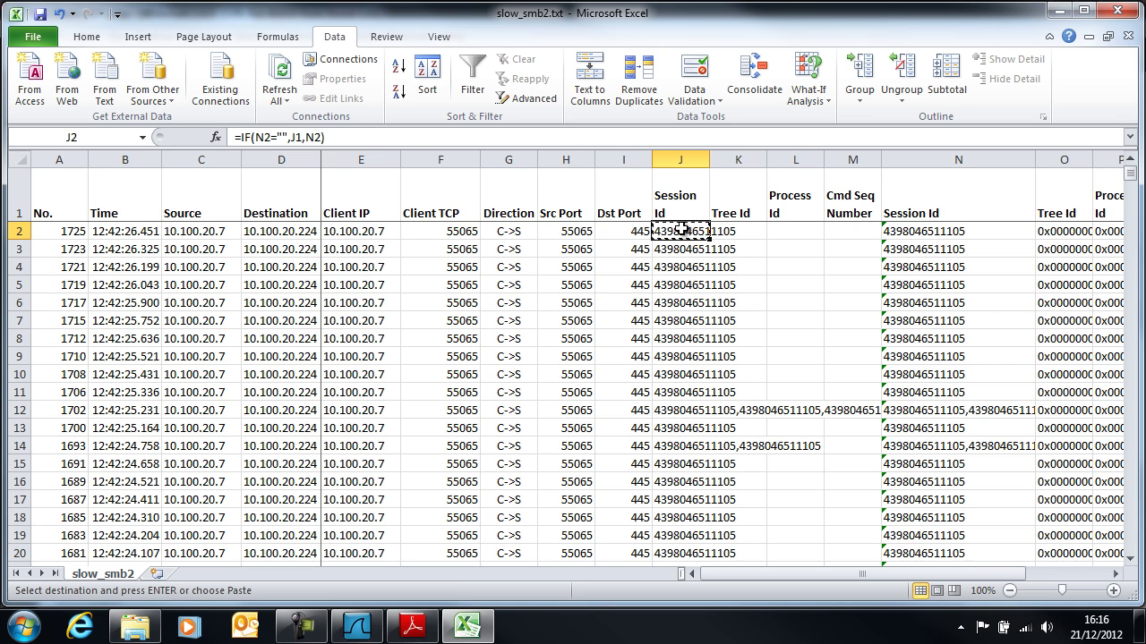
{"action": "key", "text": "Right"}
{"action": "key", "text": "Return"}
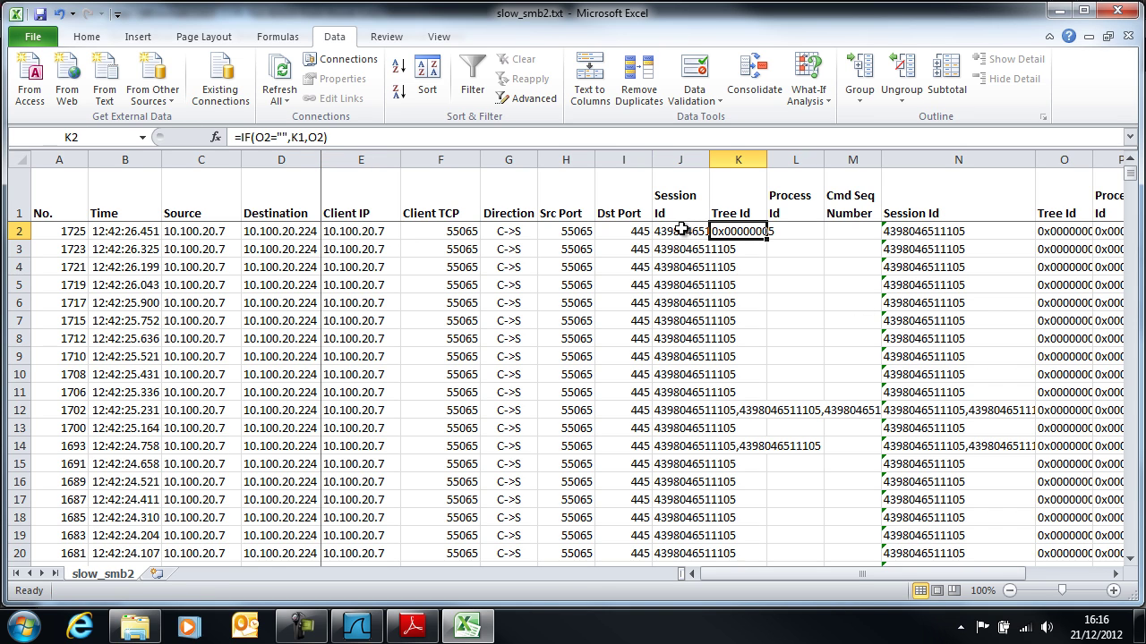
{"action": "key", "text": "ctrl+c"}
{"action": "key", "text": "Right"}
{"action": "key", "text": "Return"}
{"action": "key", "text": "ctrl+c"}
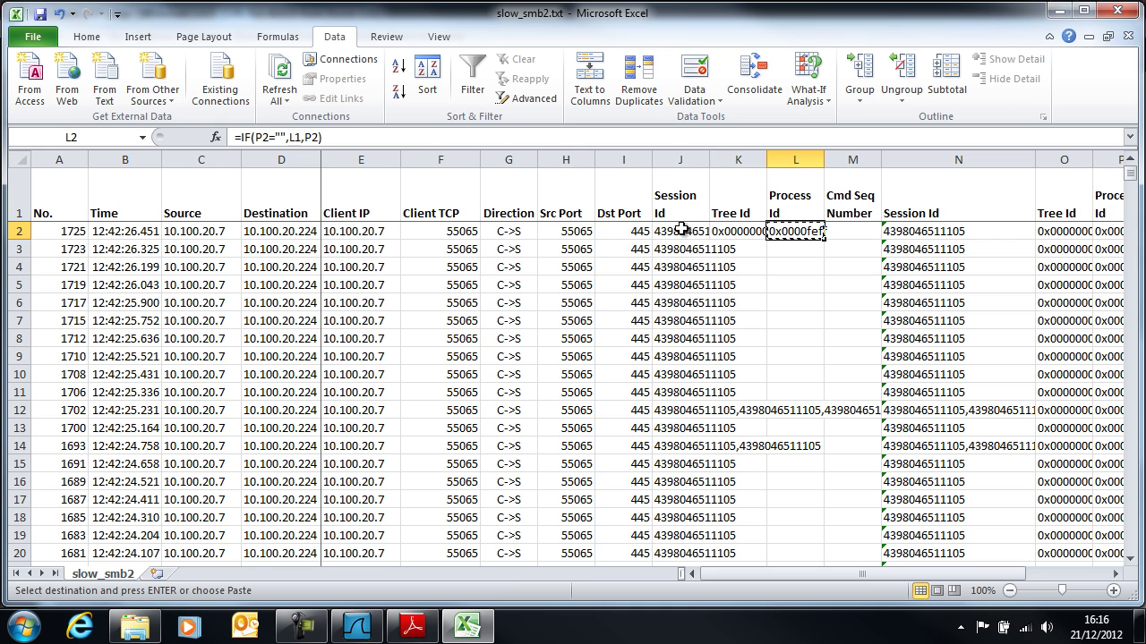
{"action": "key", "text": "Right"}
{"action": "key", "text": "Return"}
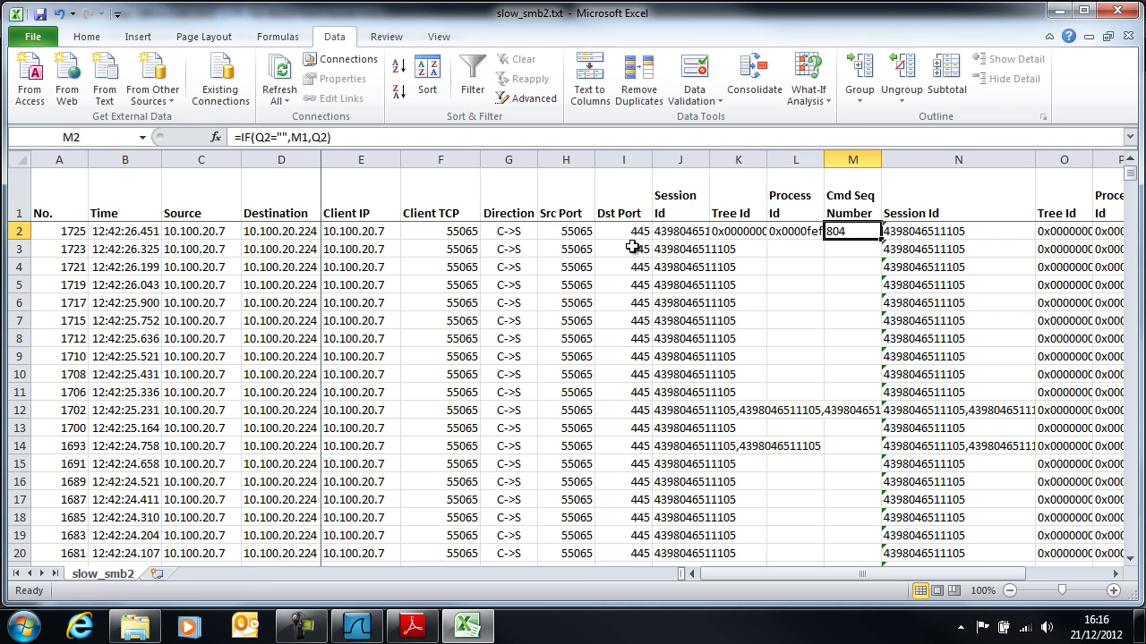
Fill the formulas in K2:M2 down the whole Tree Id, Process Id and Cmd Seq Number columns.
{"action": "left_click", "coordinate": [685, 232]}
{"action": "left_click_drag", "start_coordinate": [685, 232], "coordinate": [850, 231]}
{"action": "left_click", "coordinate": [729, 231]}
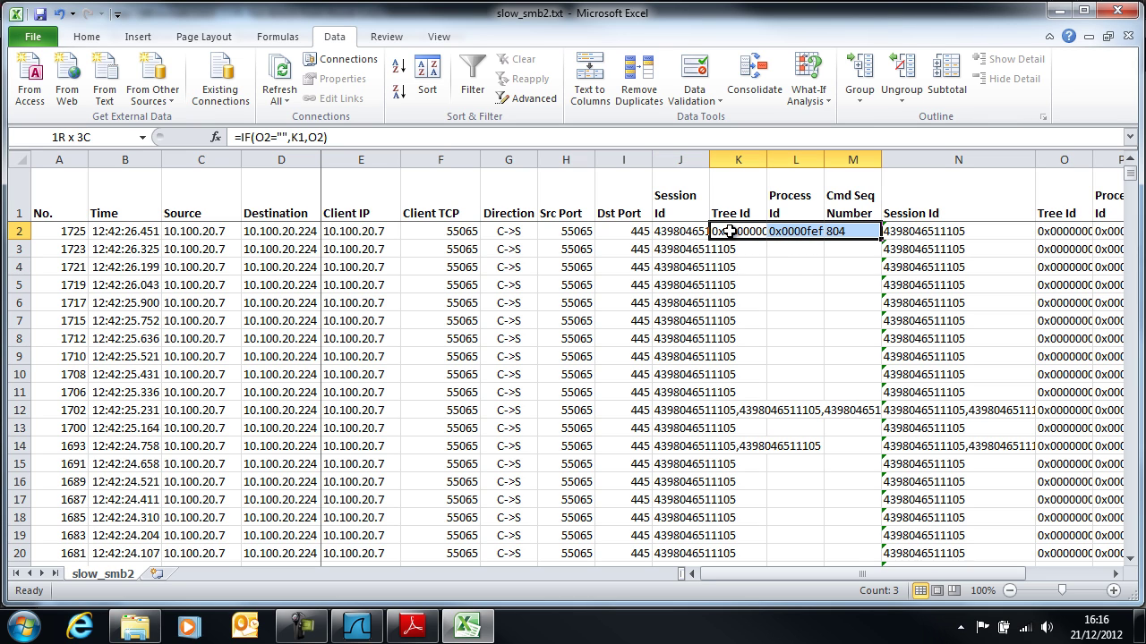
{"action": "double_click", "coordinate": [880, 239]}
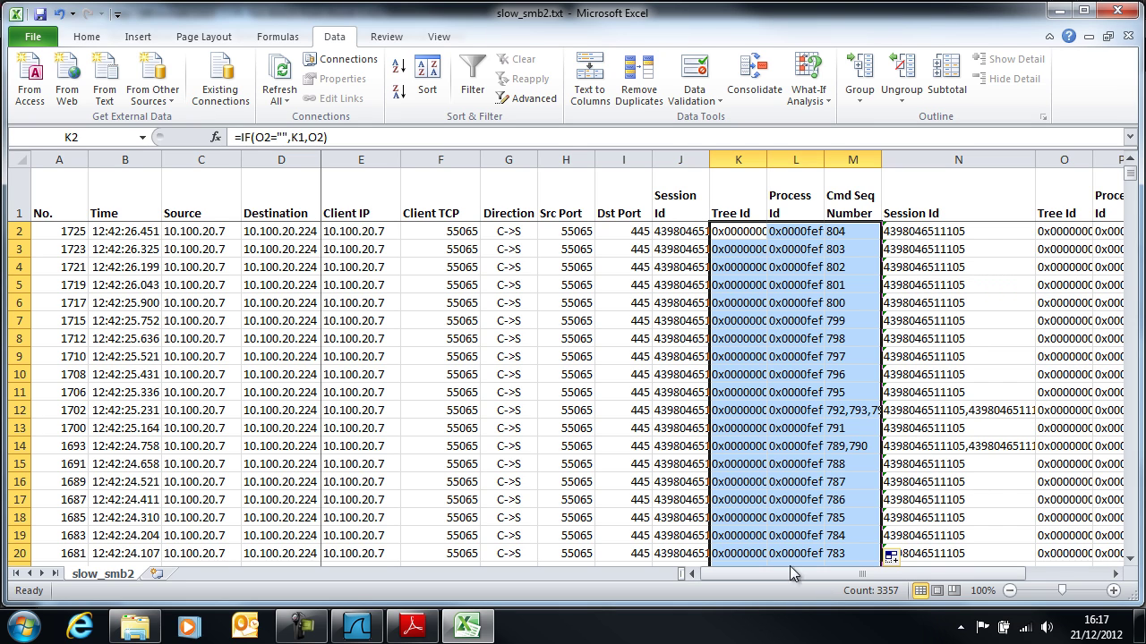
Insert four blank columns before the new Session Id, Tree Id, Process Id and Cmd Seq Number columns.
{"action": "left_click", "coordinate": [687, 159]}
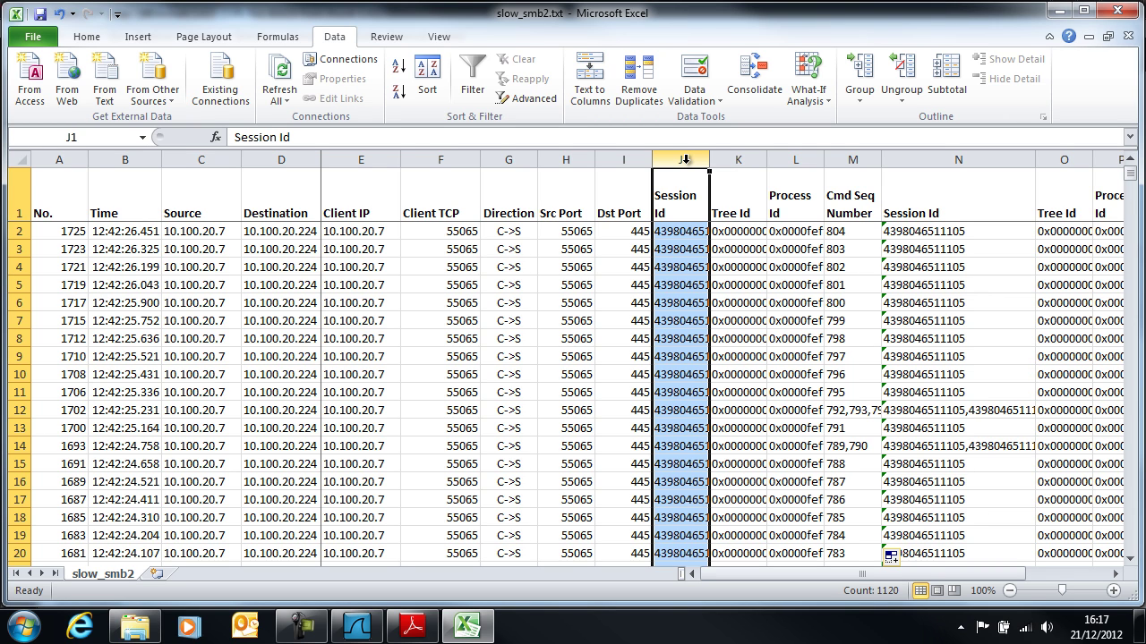
{"action": "left_click_drag", "start_coordinate": [685, 159], "coordinate": [852, 159]}
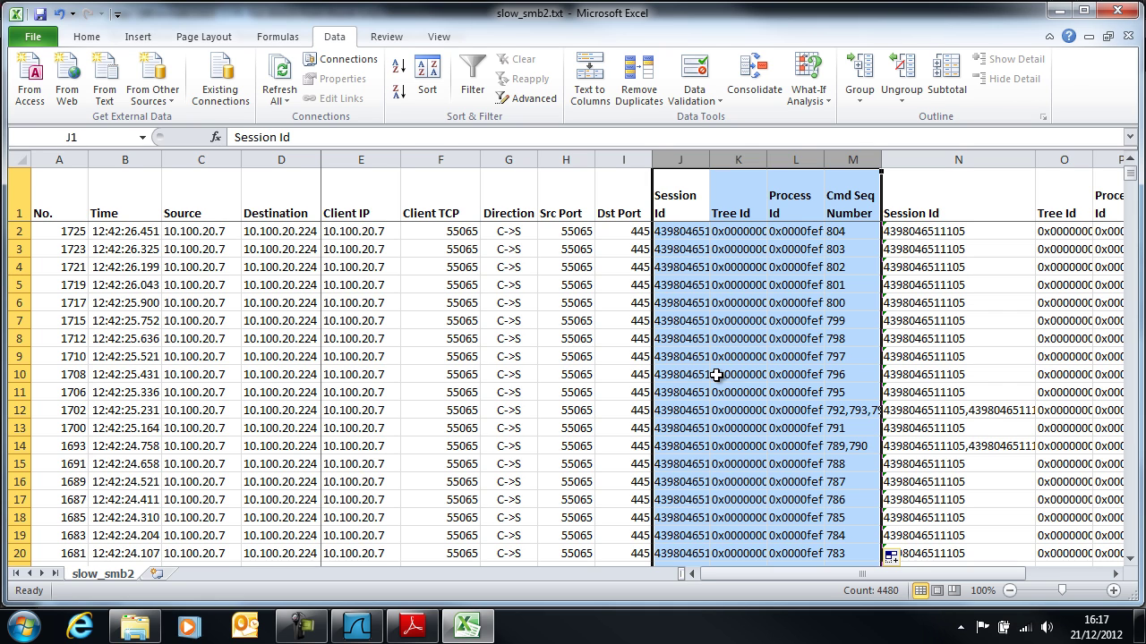
{"action": "key", "text": "ctrl+shift+plus"}
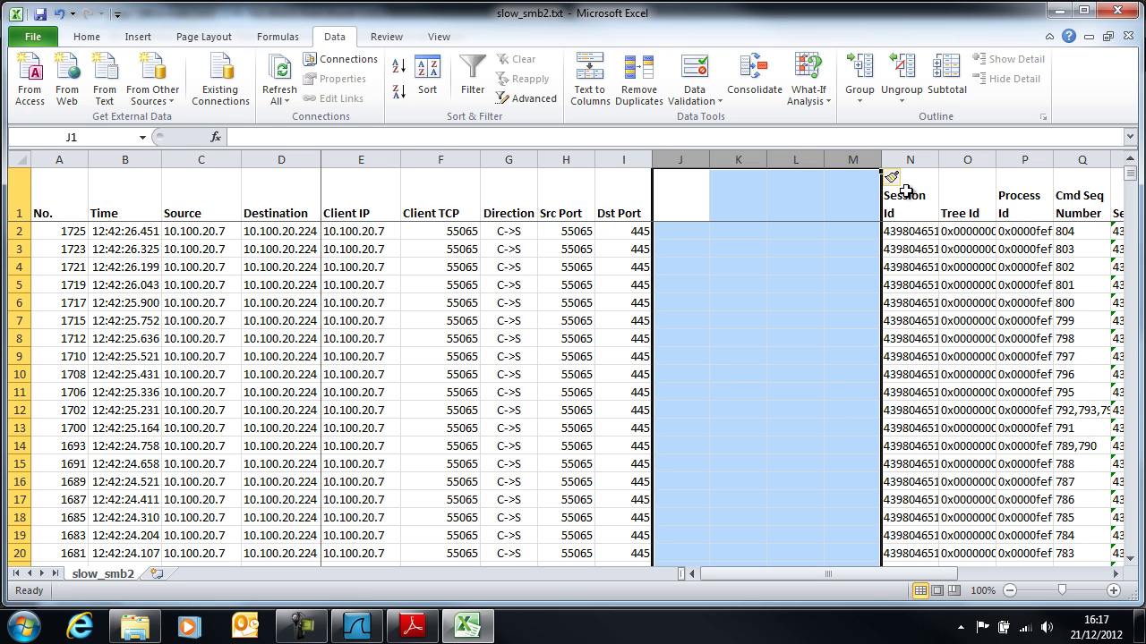
Copy the formula columns N:Q, paste them as values into J:M, and check that J2 and K7 hold plain values.
{"action": "left_click", "coordinate": [910, 159]}
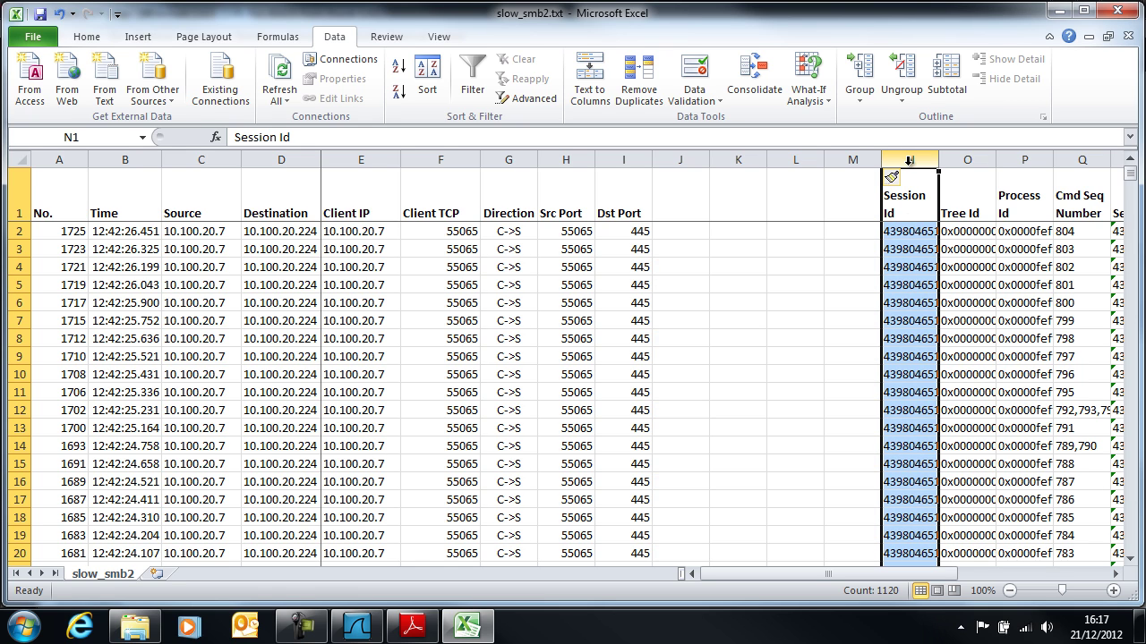
{"action": "left_click_drag", "start_coordinate": [909, 159], "coordinate": [1102, 192]}
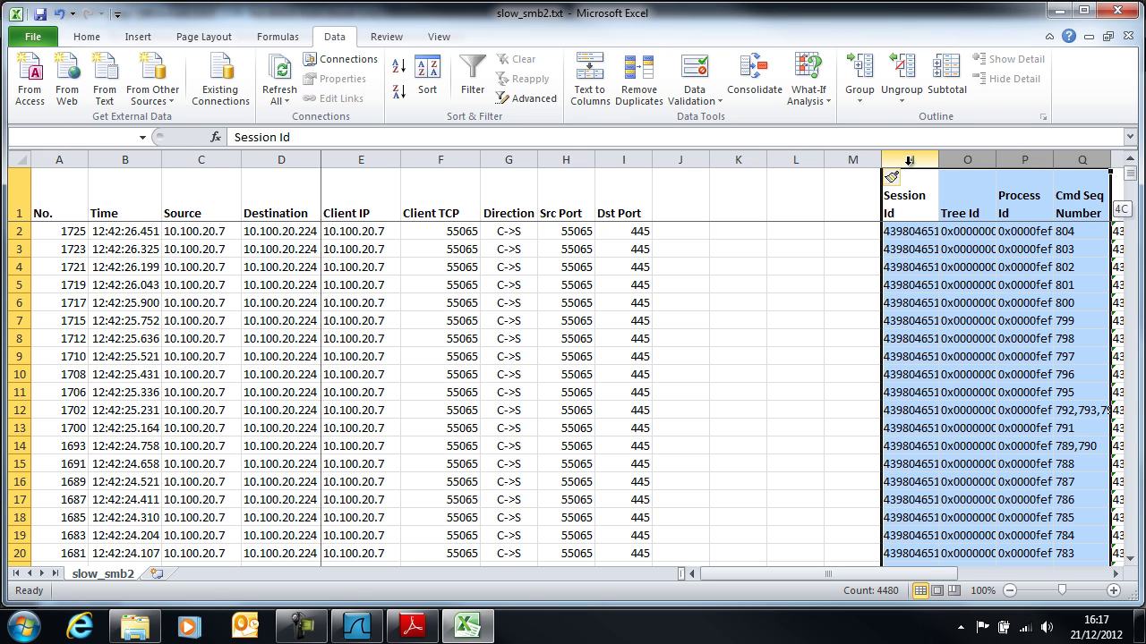
{"action": "key", "text": "ctrl+c"}
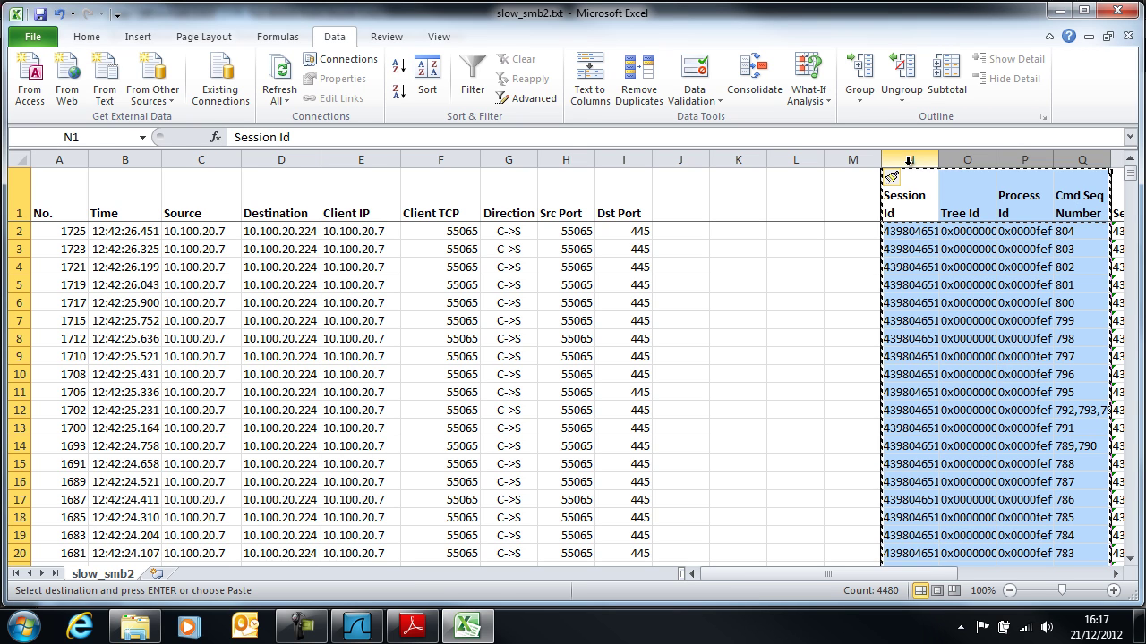
{"action": "key", "text": "Left"}
{"action": "key", "text": "Left"}
{"action": "key", "text": "Left"}
{"action": "key", "text": "Left"}
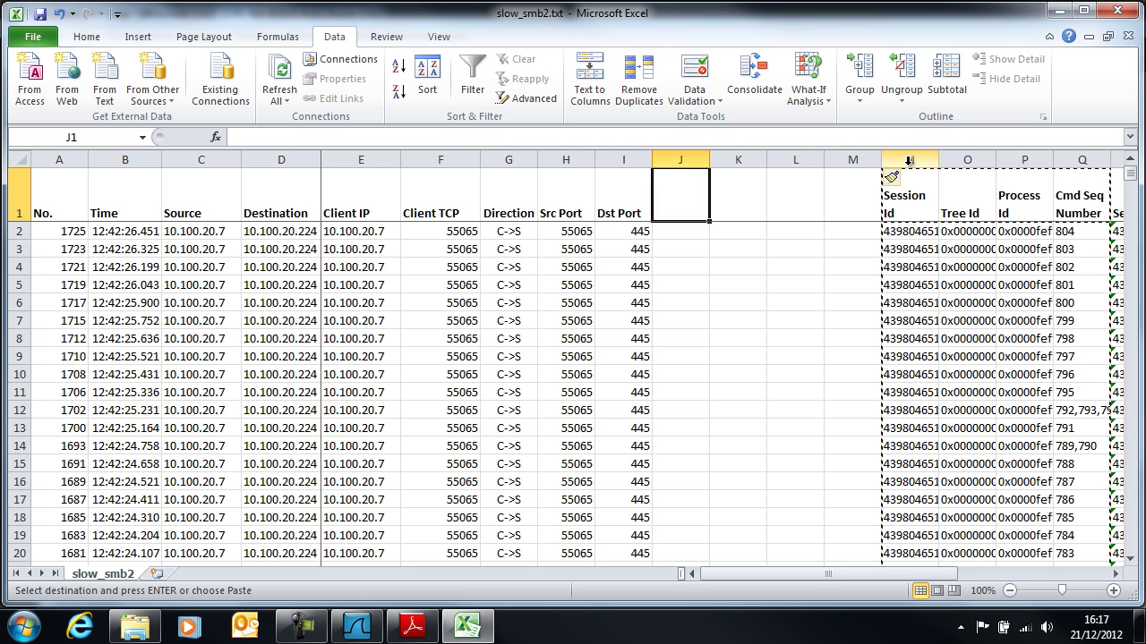
{"action": "key", "text": "alt"}
{"action": "key", "text": "e"}
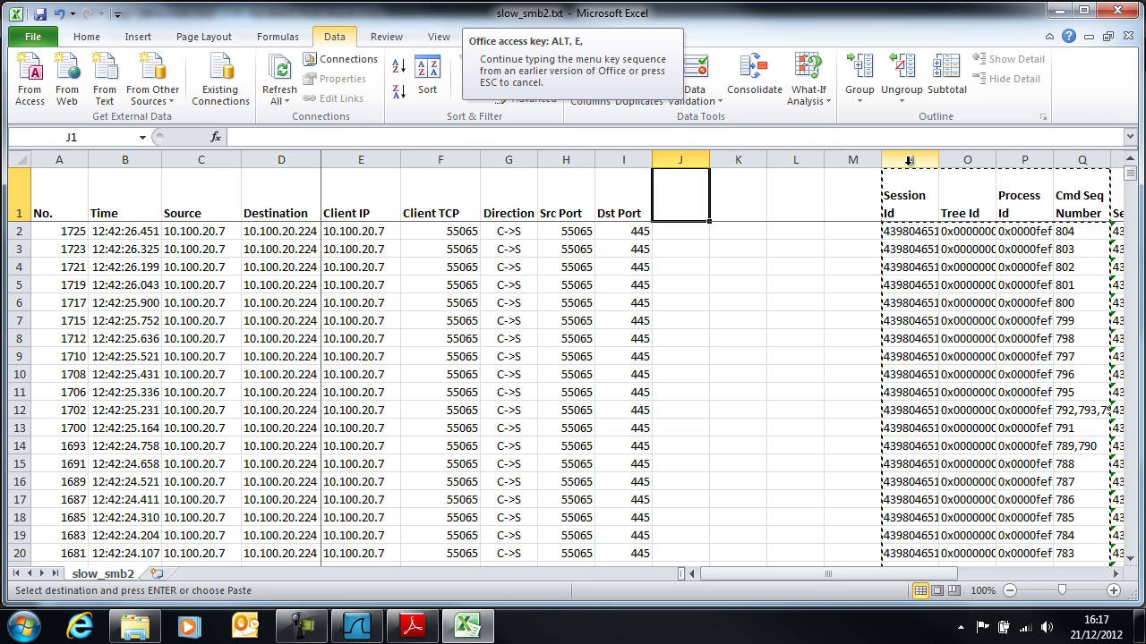
{"action": "key", "text": "s"}
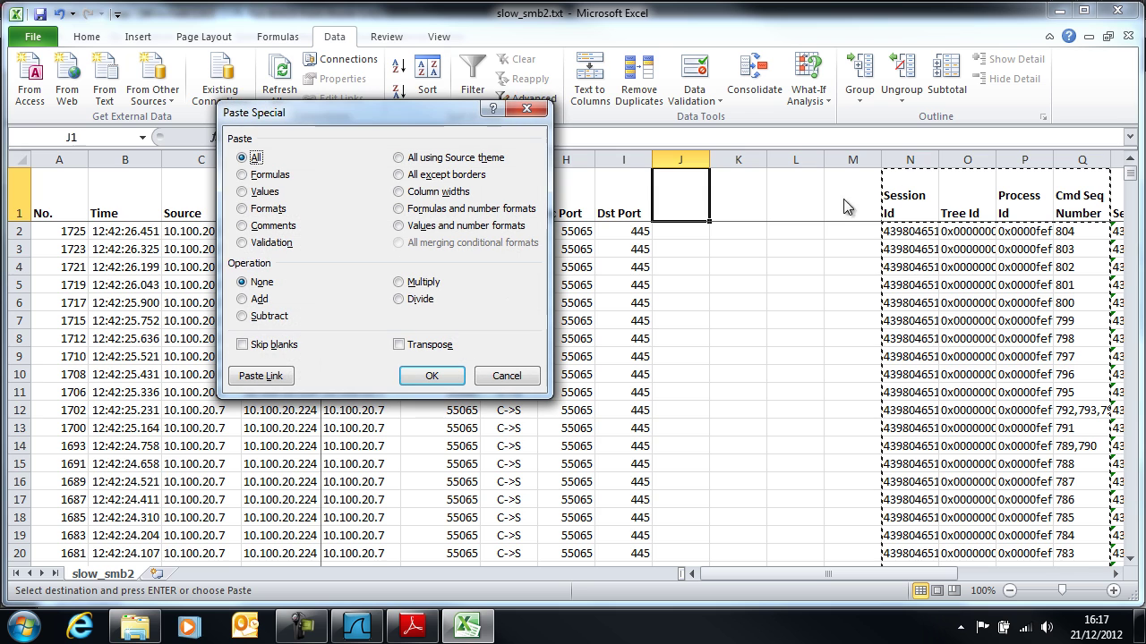
{"action": "left_click", "coordinate": [243, 192]}
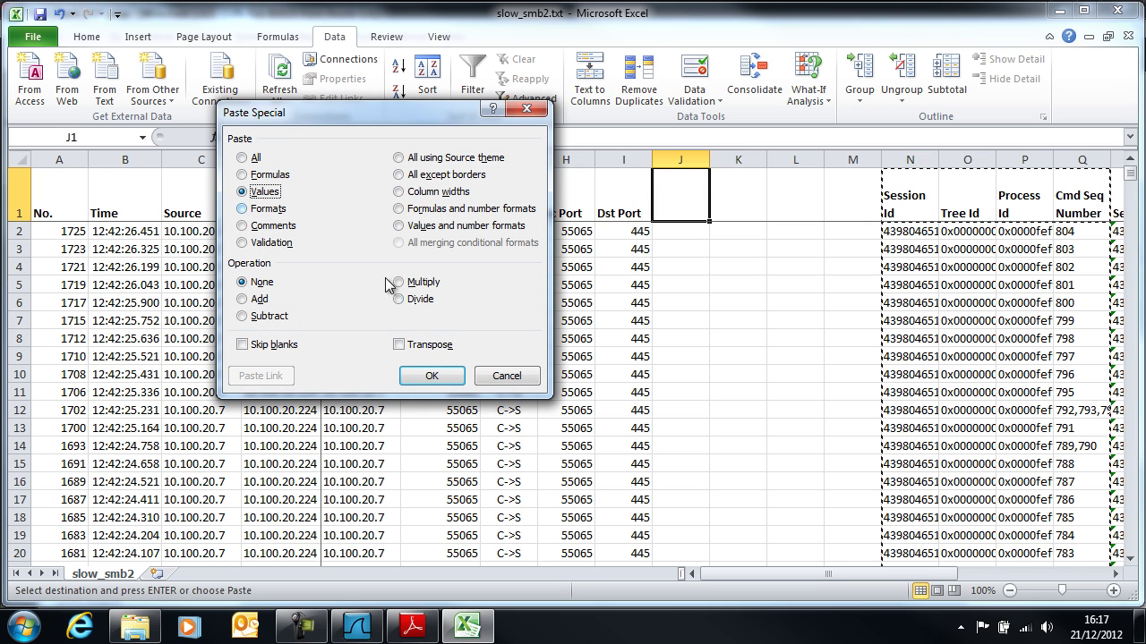
{"action": "left_click", "coordinate": [429, 377]}
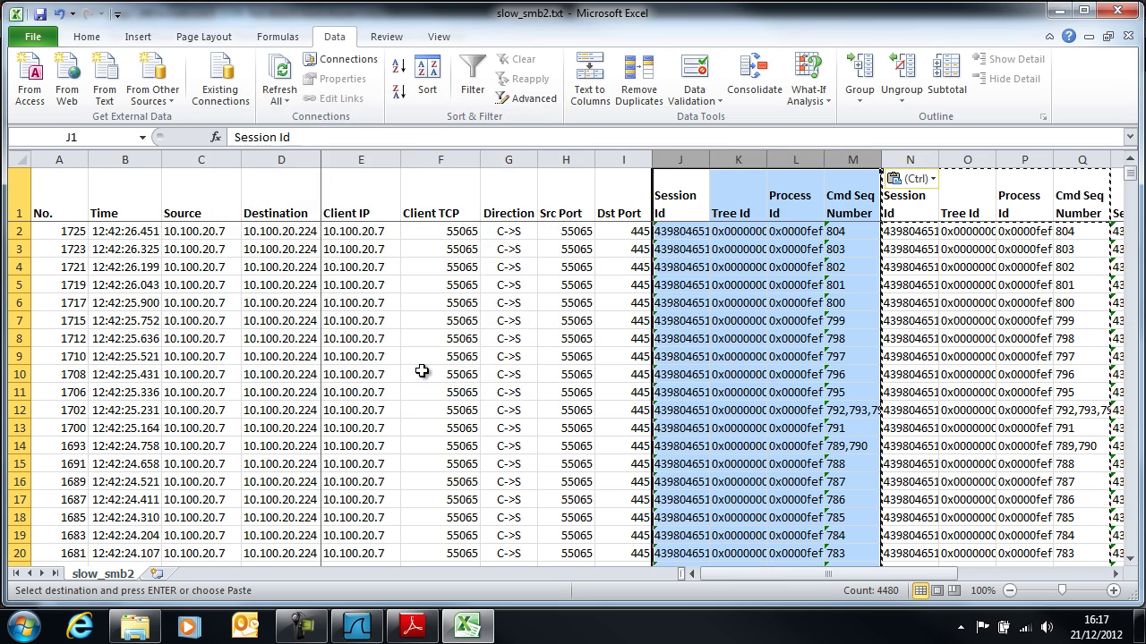
{"action": "left_click", "coordinate": [682, 237]}
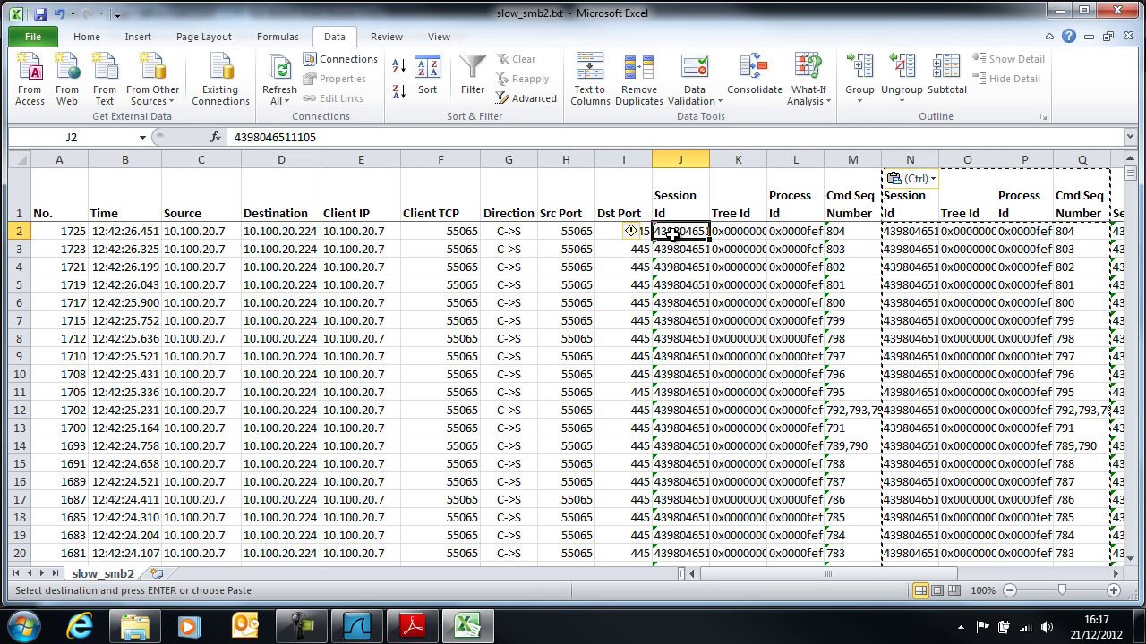
{"action": "left_click", "coordinate": [724, 324]}
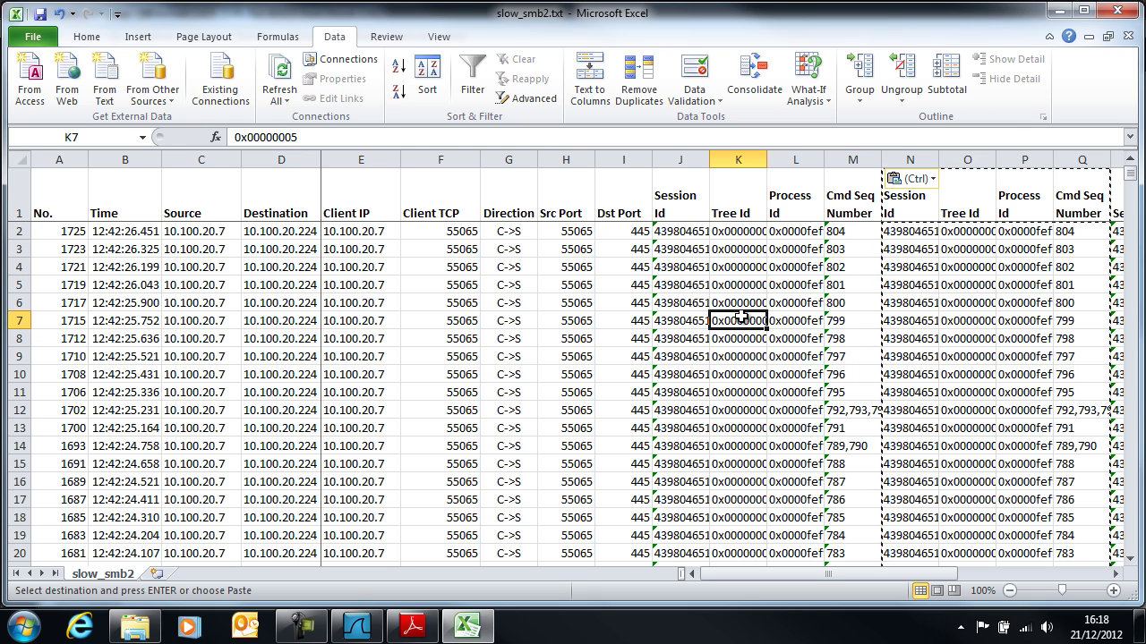
{"action": "key", "text": "Escape"}
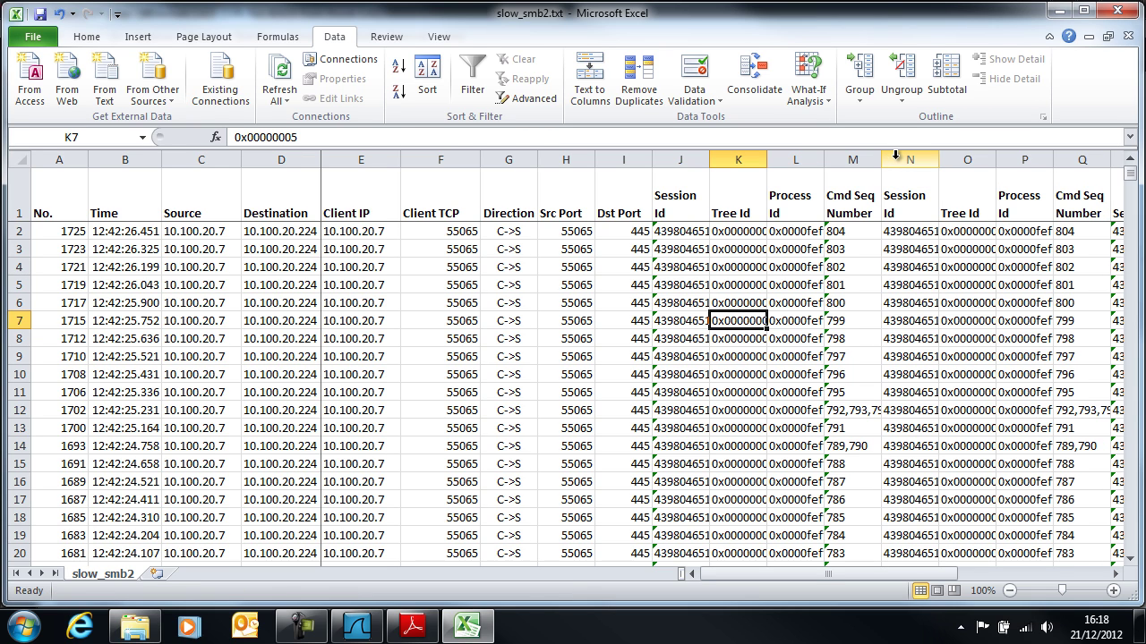
Delete the formula columns N:Q together with the original ID columns so Info directly follows the values-only Cmd Seq Number column.
{"action": "left_click", "coordinate": [895, 156]}
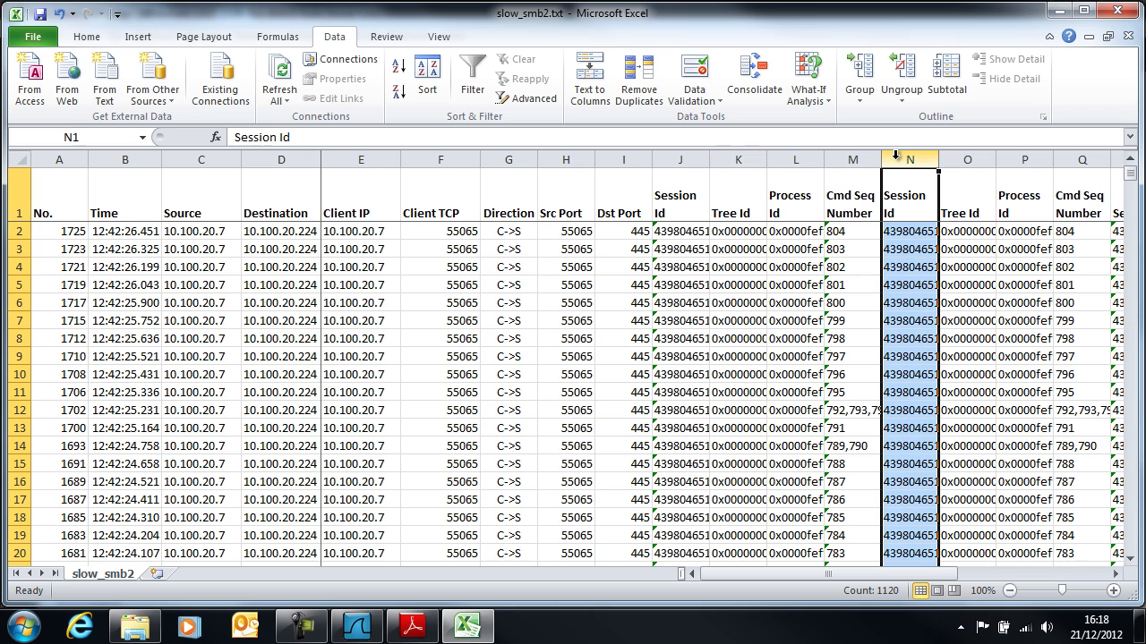
{"action": "mouse_move", "coordinate": [895, 156]}
{"action": "left_mouse_down"}
{"action": "mouse_move", "coordinate": [1123, 158]}
{"action": "mouse_move", "coordinate": [895, 156]}
{"action": "left_mouse_up"}
{"action": "key", "text": "alt"}
{"action": "key", "text": "e"}
{"action": "key", "text": "d"}
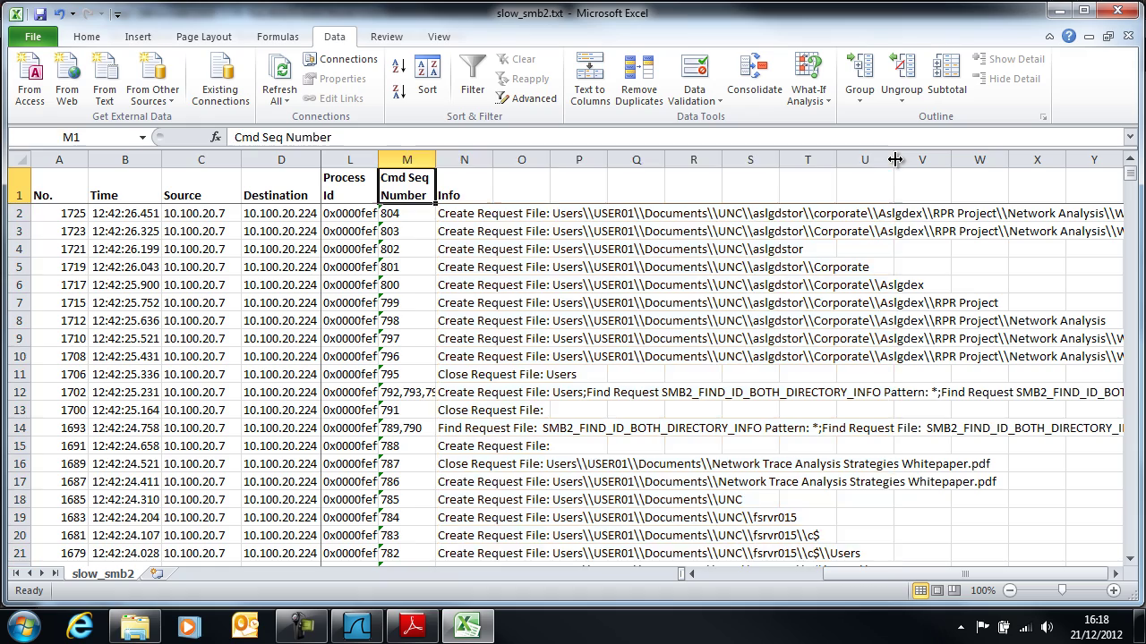
Review the remaining header columns from Client IP through Session Id, Tree Id, Process Id and Cmd Seq Number to Info.
{"action": "key", "text": "ctrl+z"}
{"action": "key", "text": "ctrl+z"}
{"action": "key", "text": "ctrl+z"}
{"action": "key", "text": "ctrl+z"}
{"action": "key", "text": "ctrl+z"}
{"action": "key", "text": "ctrl+z"}
{"action": "key", "text": "ctrl+z"}
{"action": "key", "text": "Right"}
{"action": "key", "text": "Right"}
{"action": "key", "text": "Right"}
{"action": "key", "text": "Right"}
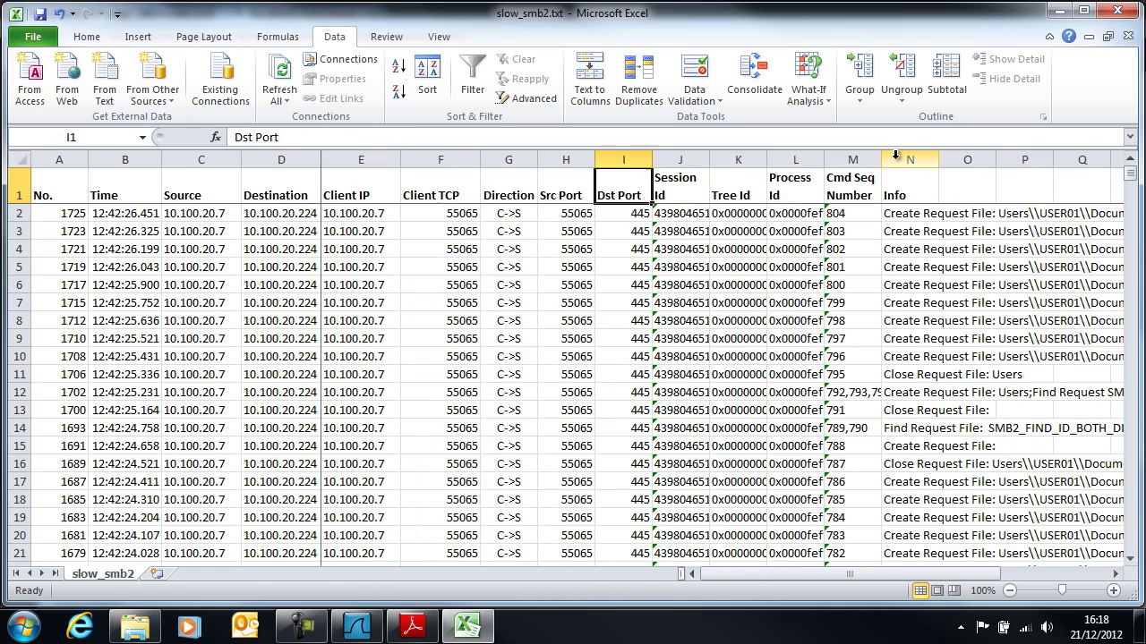
{"action": "key", "text": "Right"}
{"action": "key", "text": "Right"}
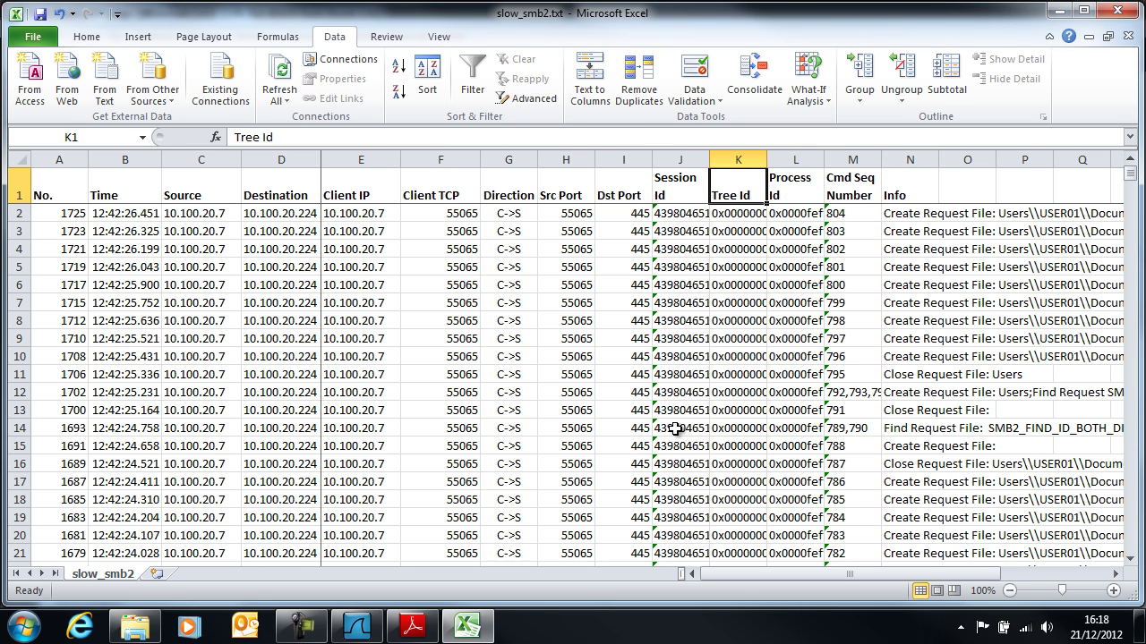
Sort the whole sheet by No. only, from smallest to largest, removing the Direction sort level.
{"action": "left_click", "coordinate": [22, 160]}
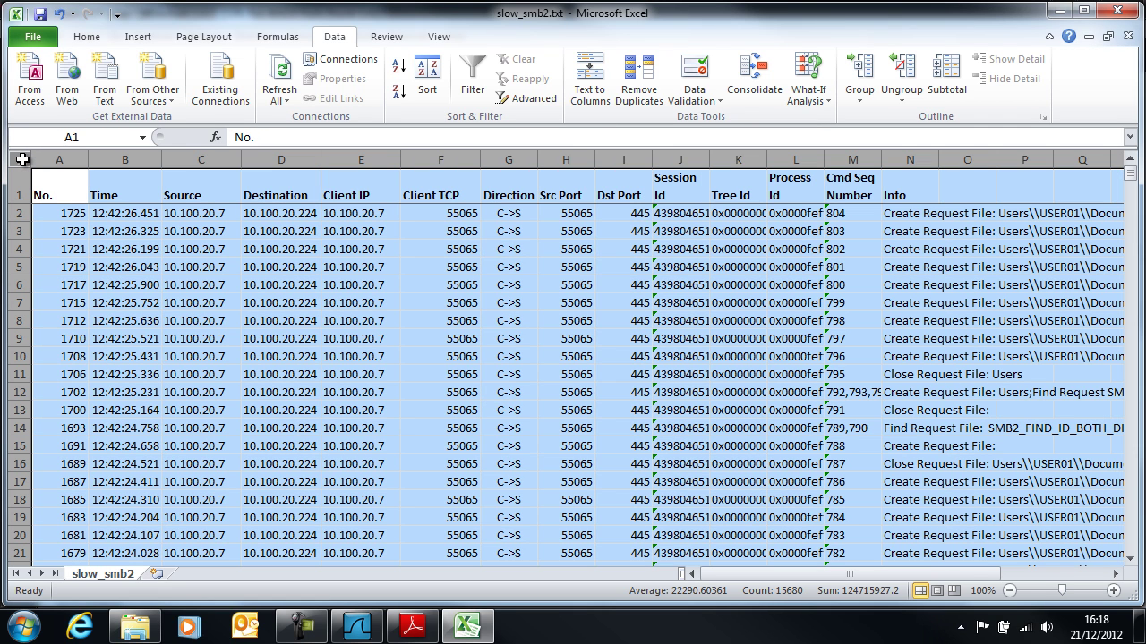
{"action": "left_click", "coordinate": [431, 79]}
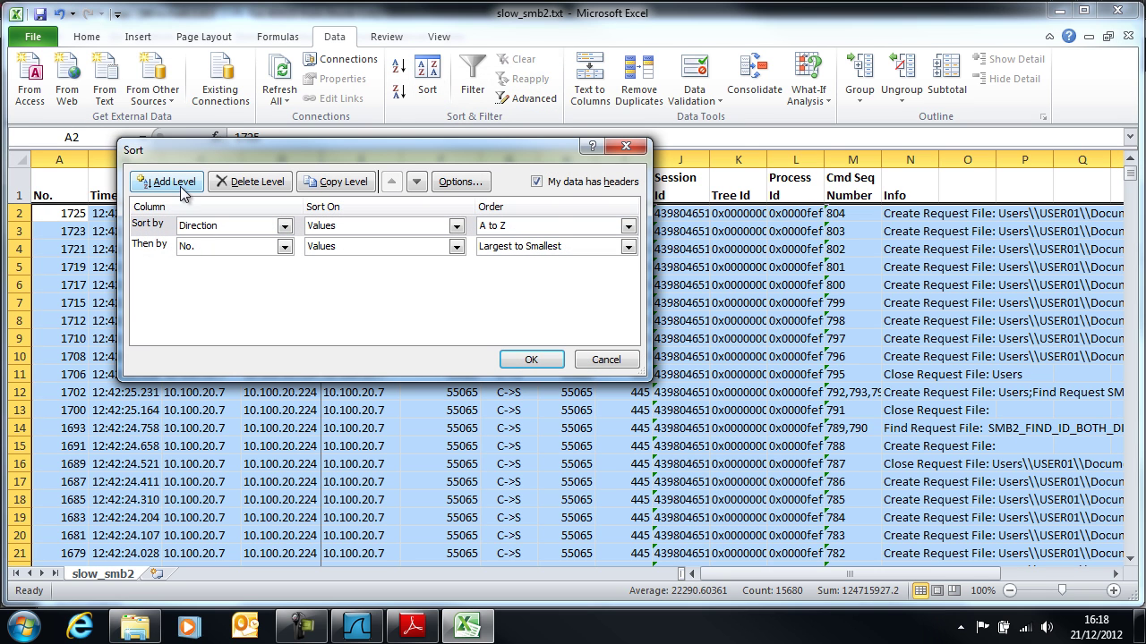
{"action": "left_click", "coordinate": [229, 184]}
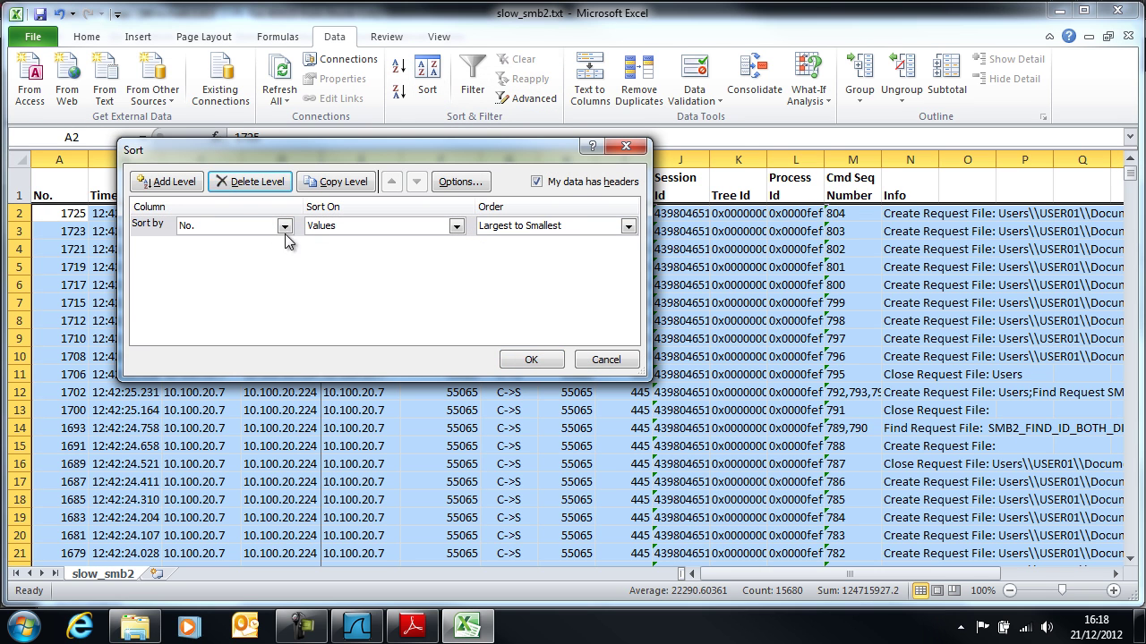
{"action": "left_click", "coordinate": [630, 227]}
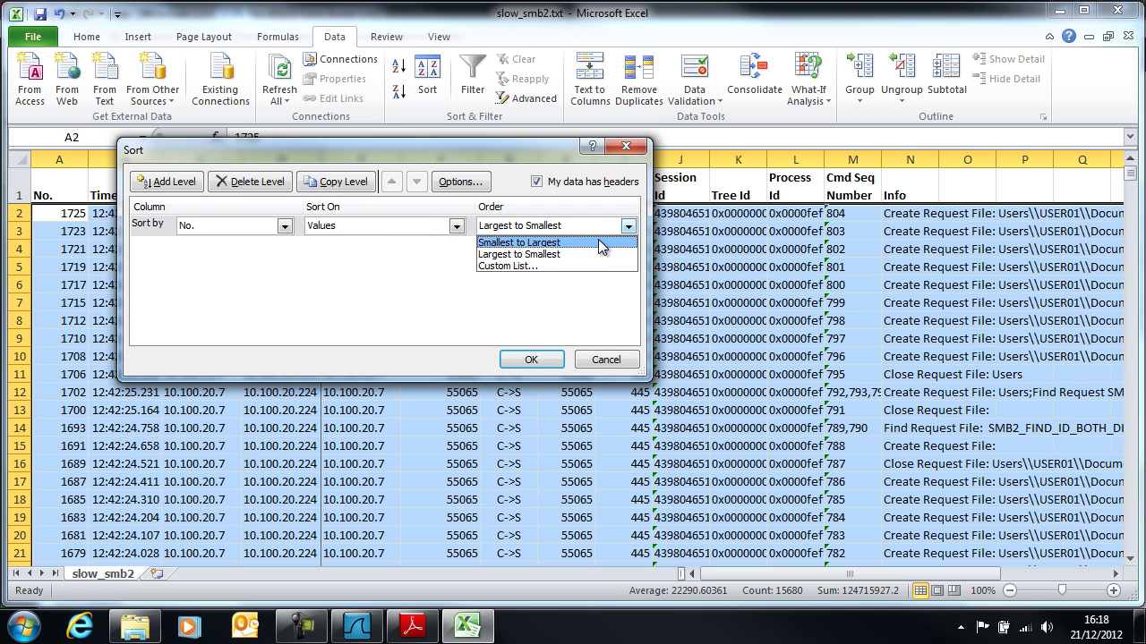
{"action": "left_click", "coordinate": [598, 240]}
{"action": "left_click", "coordinate": [532, 359]}
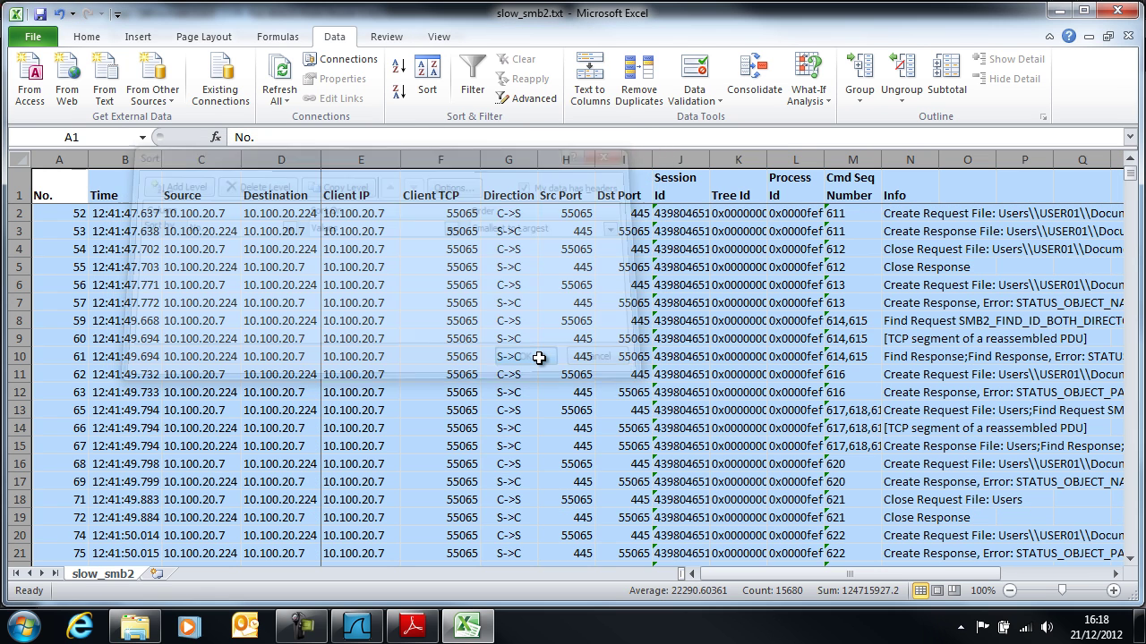
{"action": "left_click", "coordinate": [381, 387]}
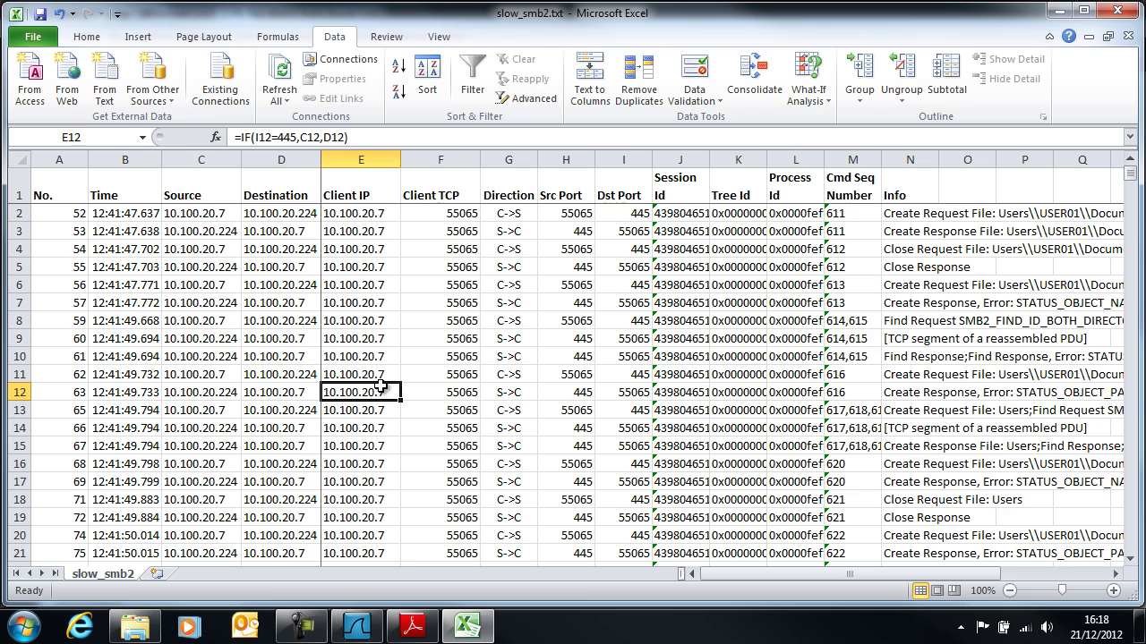
Check the contents of the Client IP, Client TCP and Direction cells in row 2 and the Session Id cell J3.
{"action": "key", "text": "Page_Up"}
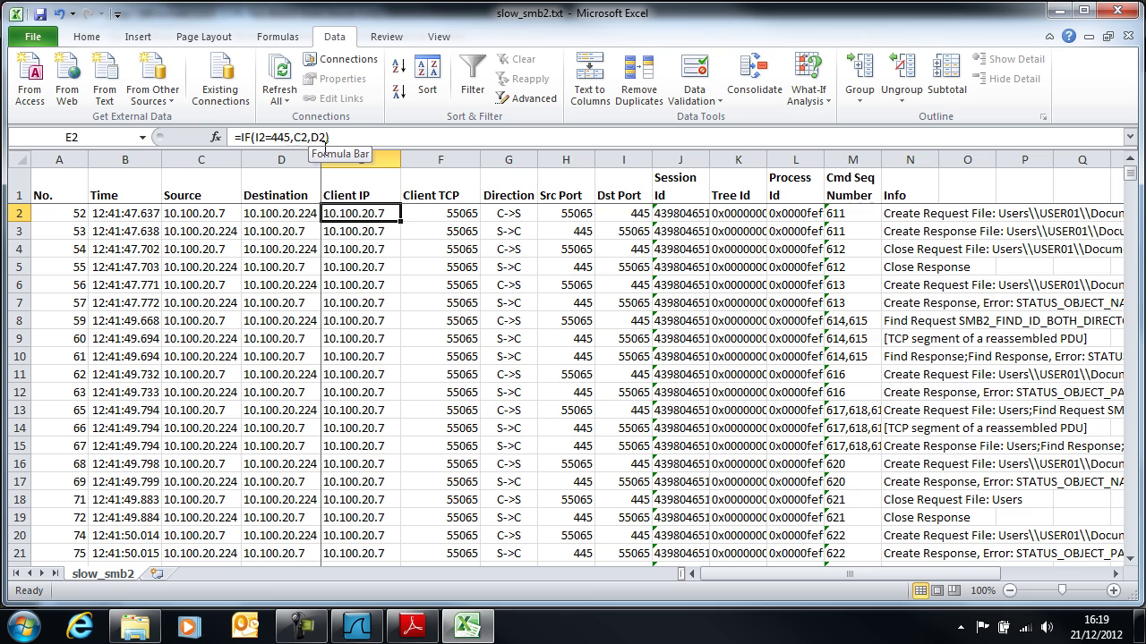
{"action": "left_click", "coordinate": [453, 215]}
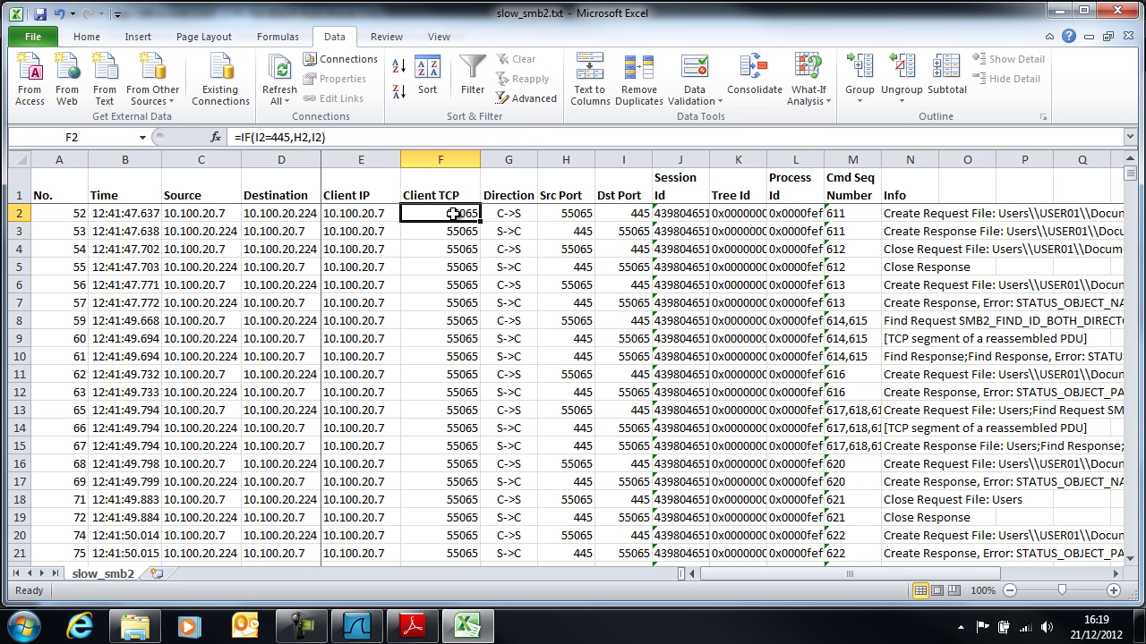
{"action": "left_click", "coordinate": [500, 213]}
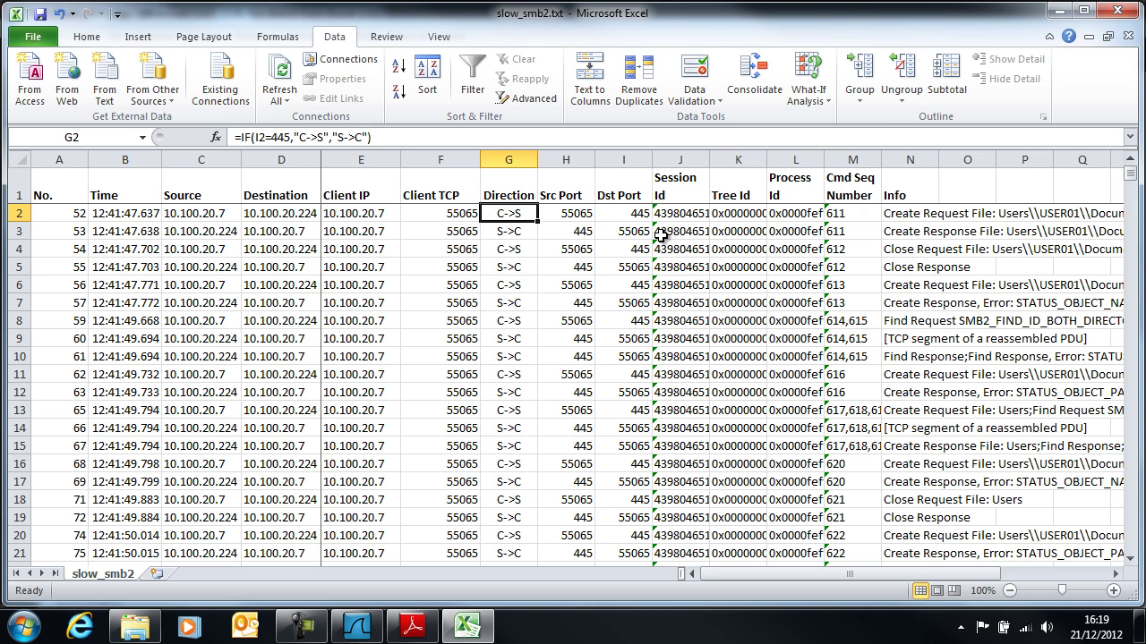
{"action": "left_click", "coordinate": [689, 231]}
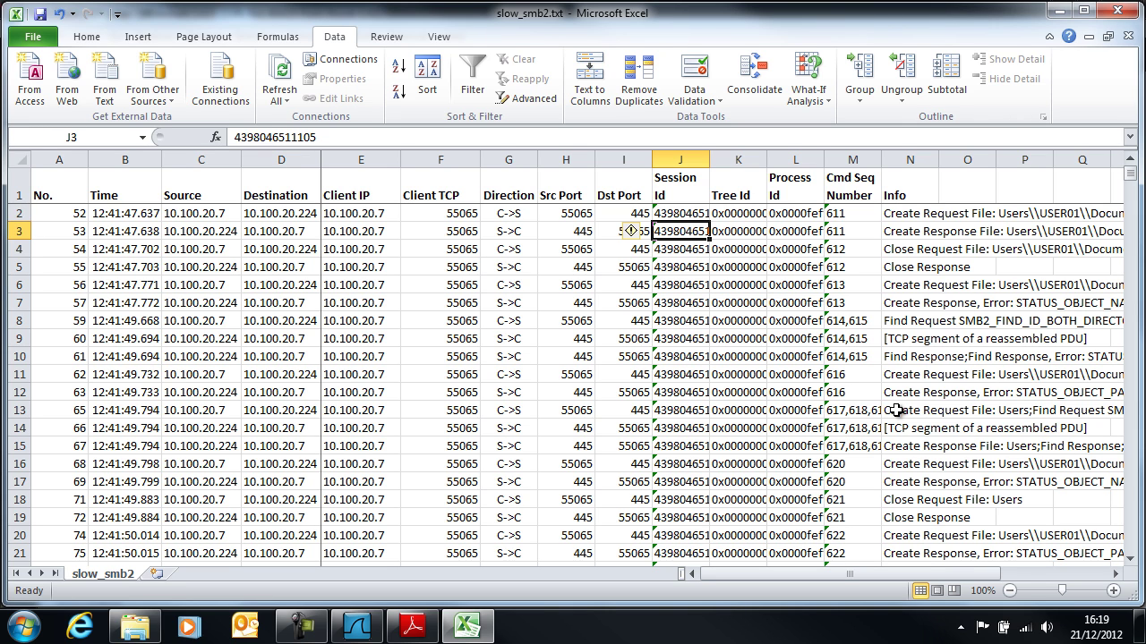
Compare the Cmd Seq Number in M8 with the Info text of the Find response in N10.
{"action": "left_click", "coordinate": [1116, 575]}
{"action": "left_click", "coordinate": [1115, 574]}
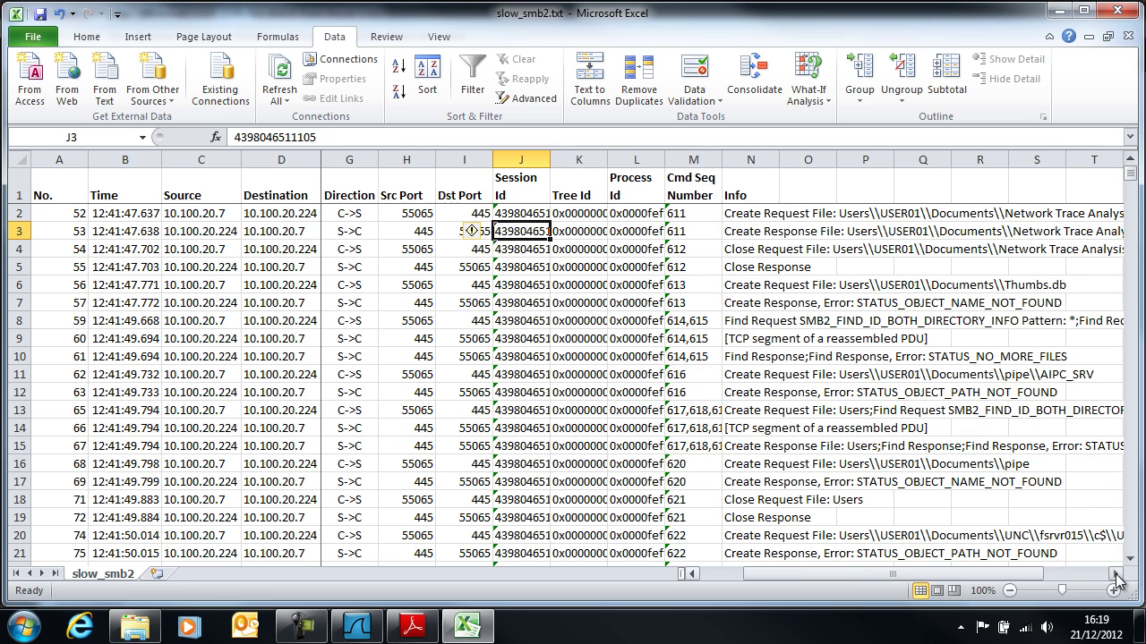
{"action": "left_click", "coordinate": [694, 320]}
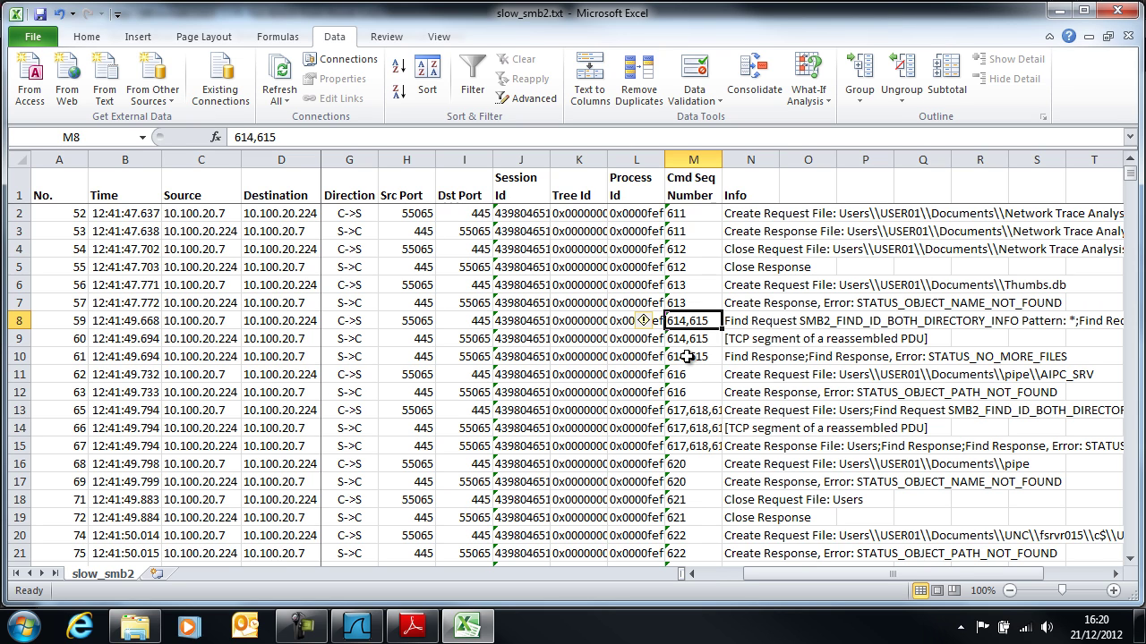
{"action": "left_click", "coordinate": [741, 358]}
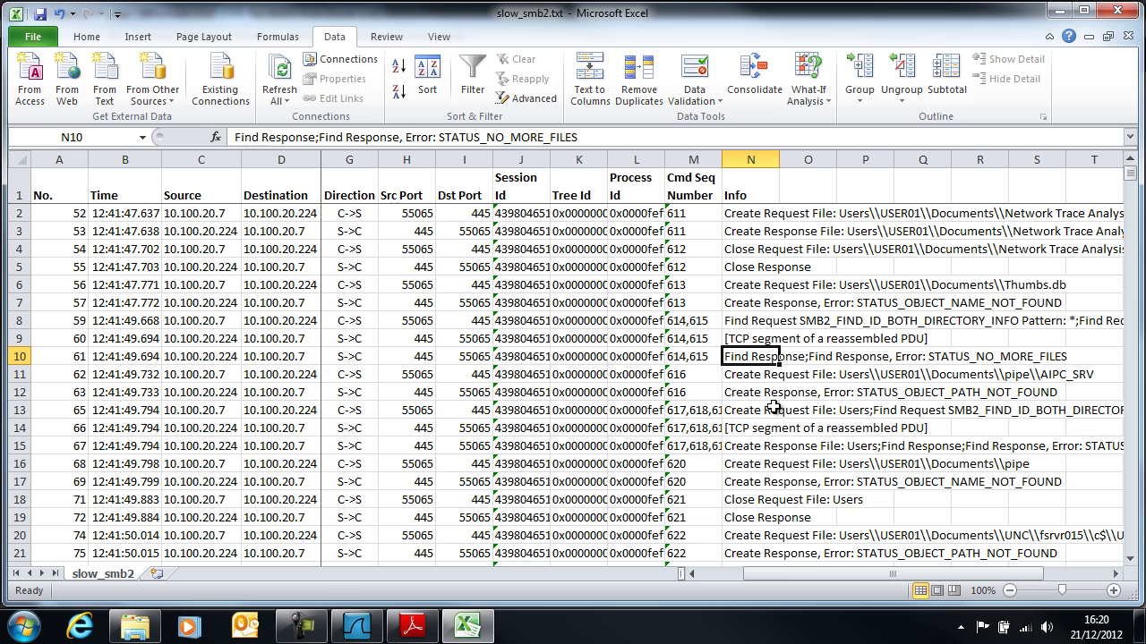
Widen the Cmd Seq Number column until the multi-number entries in rows 46 and 47 fit in full.
{"action": "left_click", "coordinate": [1133, 542]}
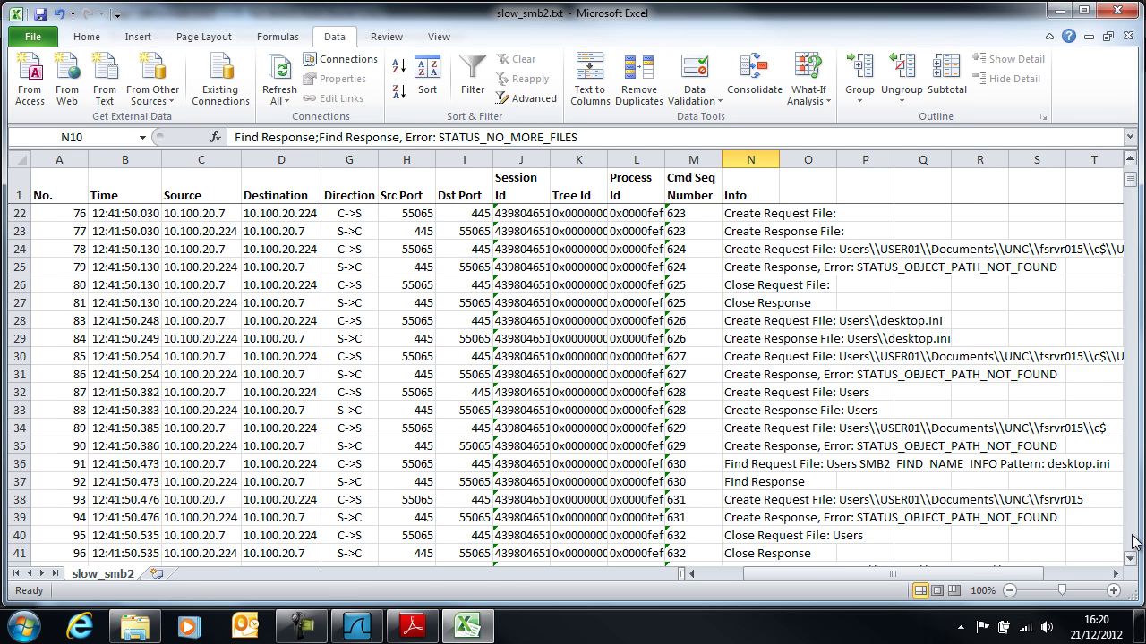
{"action": "left_click", "coordinate": [1133, 542]}
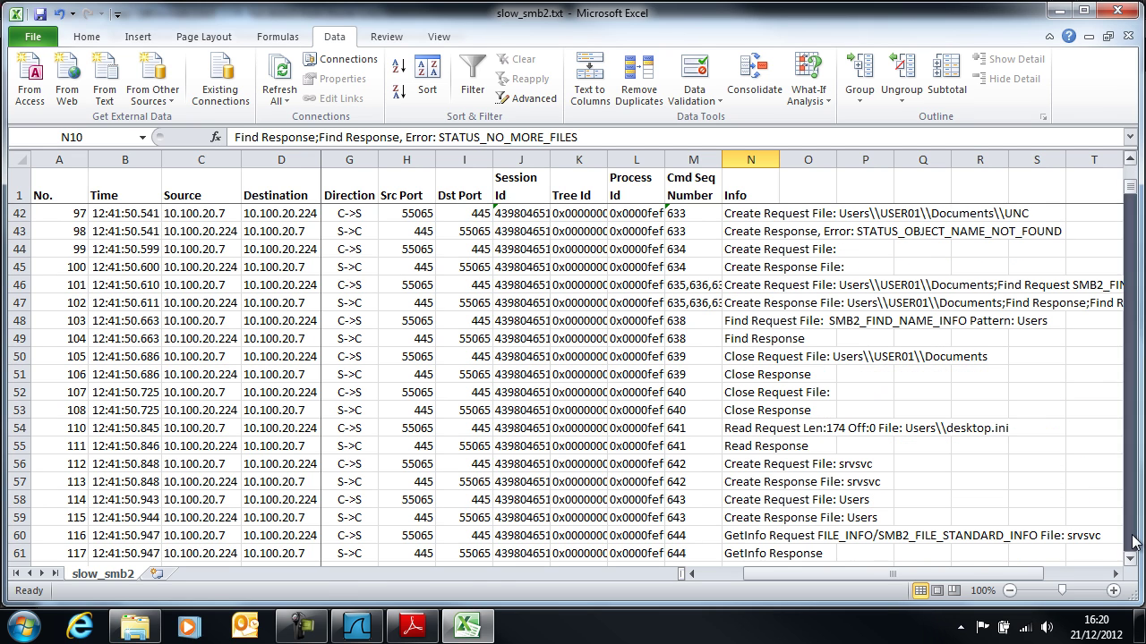
{"action": "left_click", "coordinate": [697, 286]}
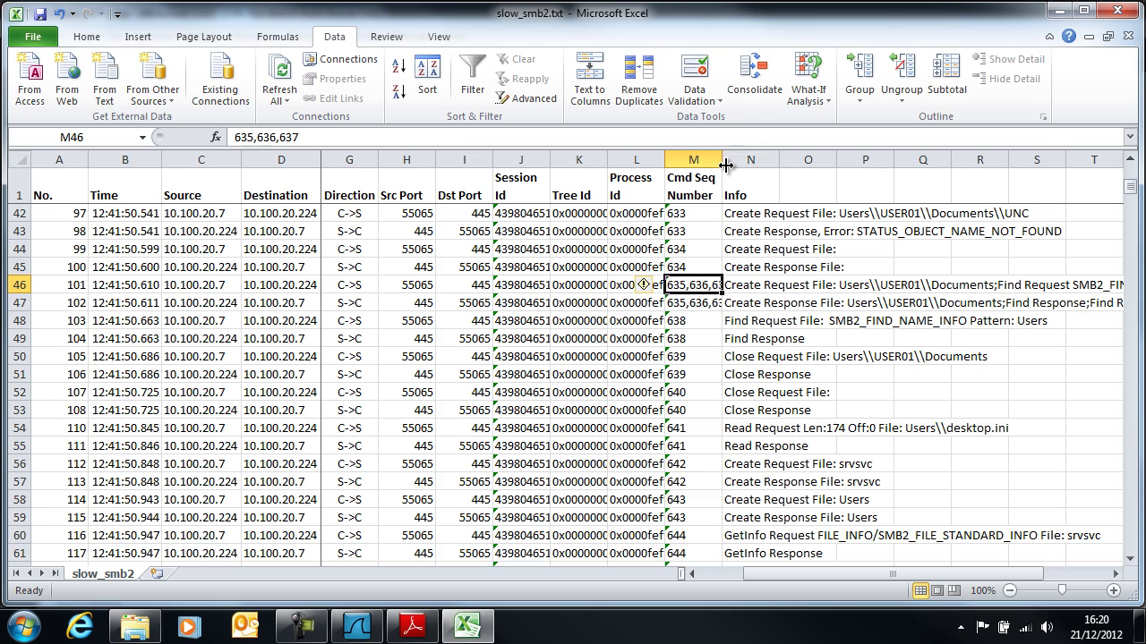
{"action": "left_click_drag", "start_coordinate": [722, 162], "coordinate": [748, 162]}
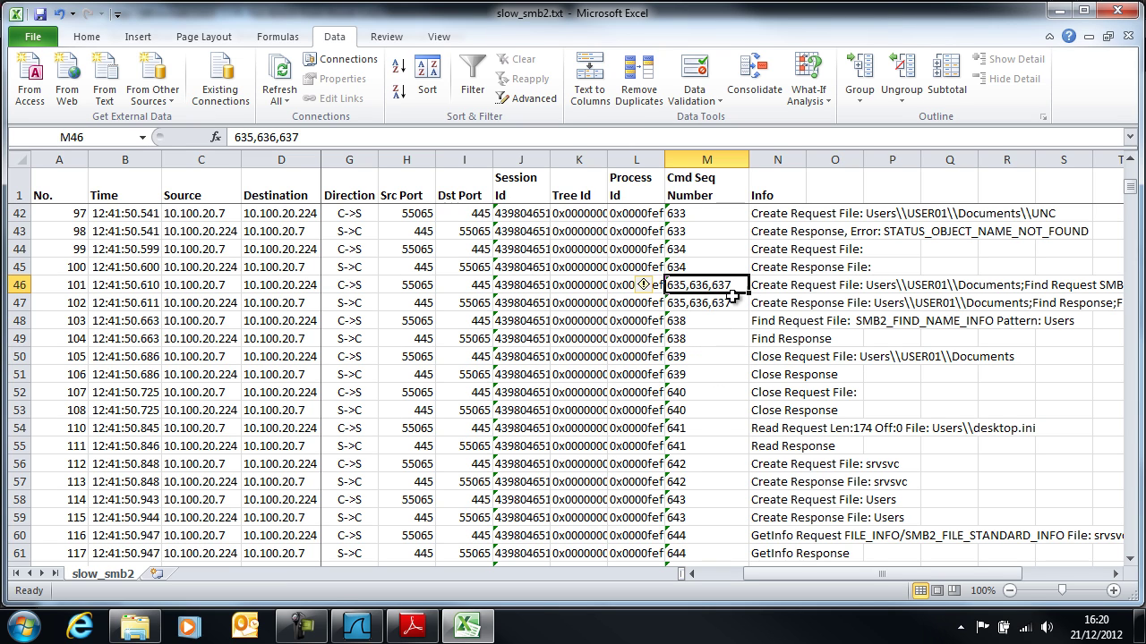
{"action": "left_click", "coordinate": [723, 305]}
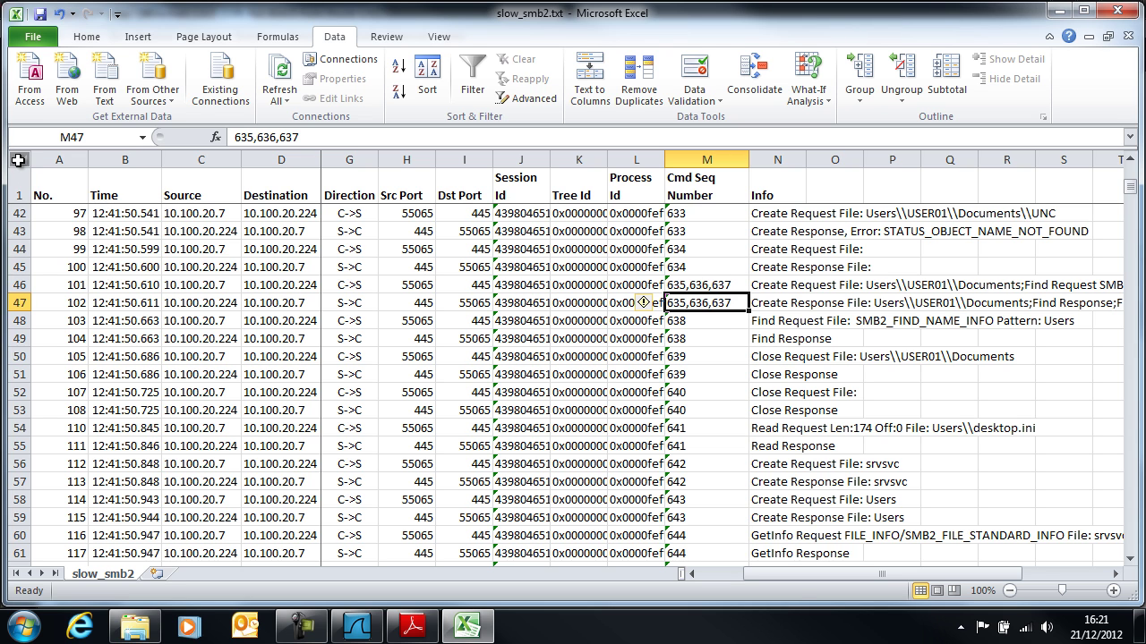
Set up a sort of the whole sheet by Client IP from A to Z and by Client TCP from smallest to largest.
{"action": "left_click", "coordinate": [18, 161]}
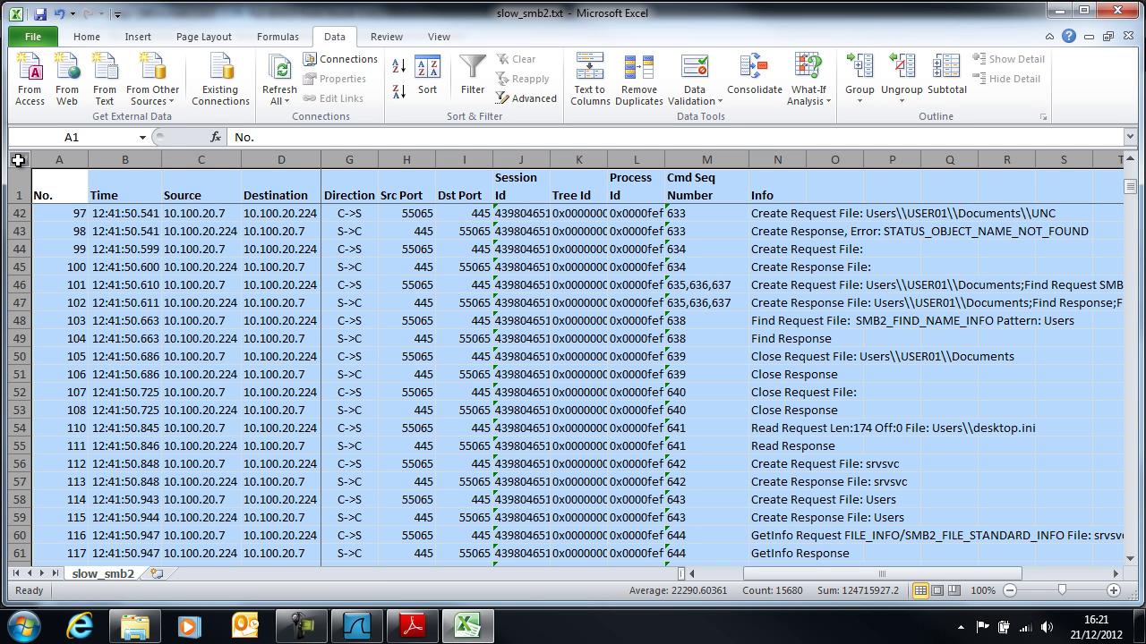
{"action": "left_click", "coordinate": [428, 77]}
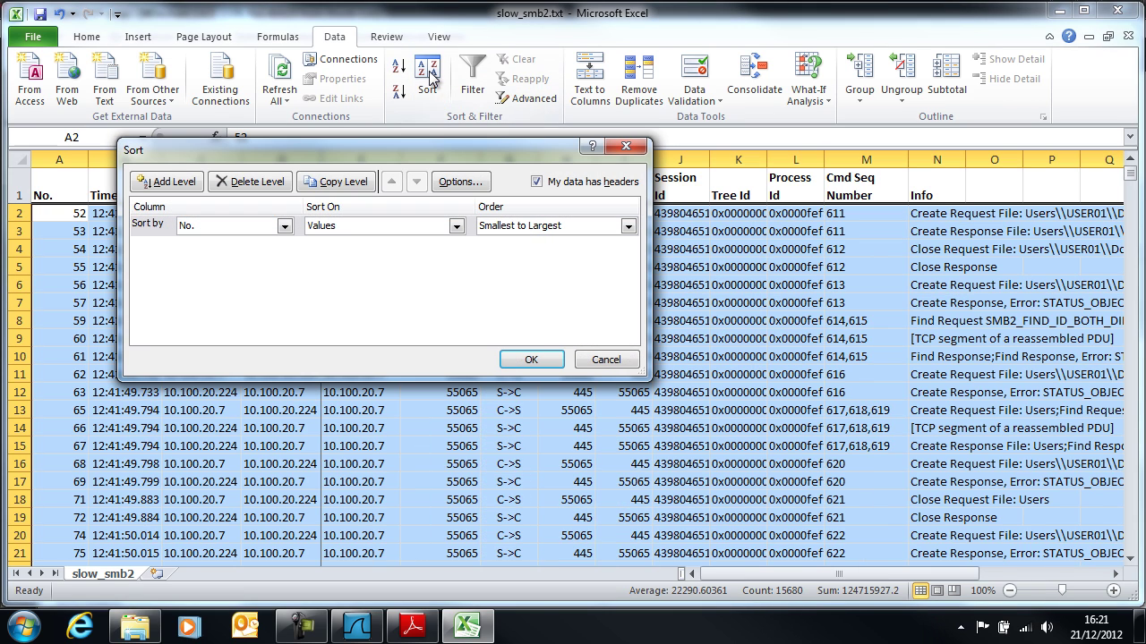
{"action": "left_click", "coordinate": [285, 228]}
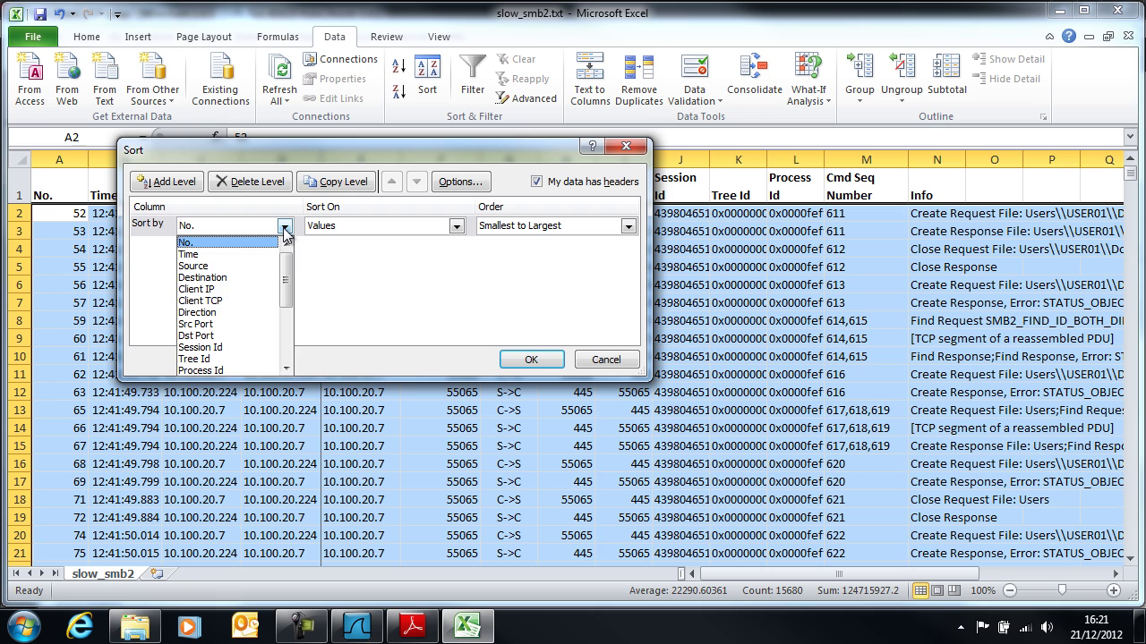
{"action": "left_click", "coordinate": [204, 289]}
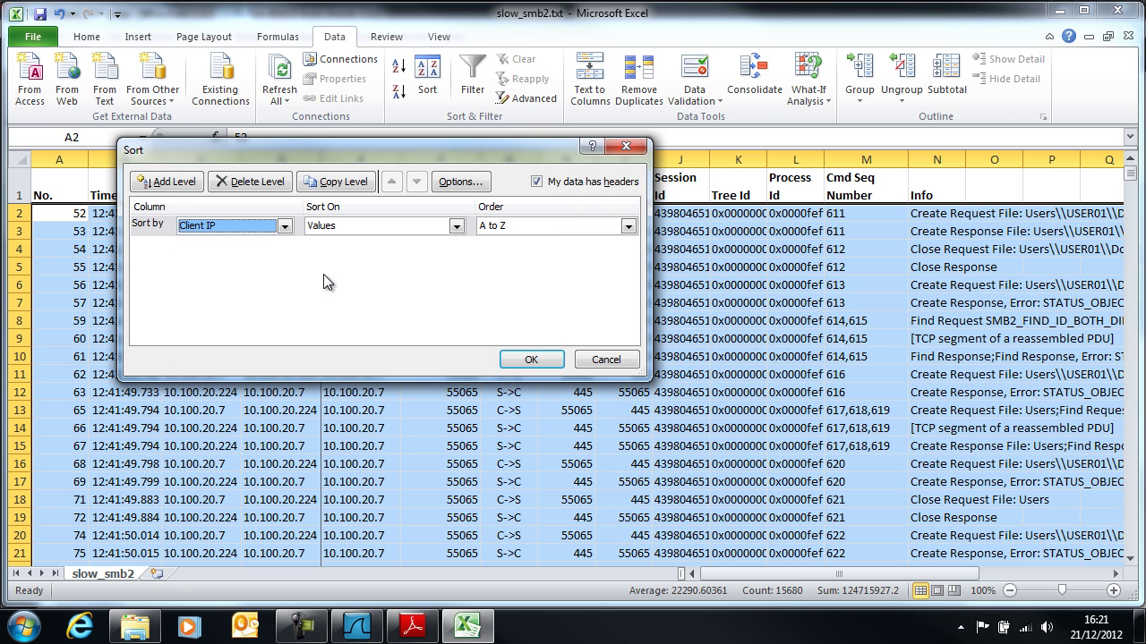
{"action": "left_click", "coordinate": [183, 183]}
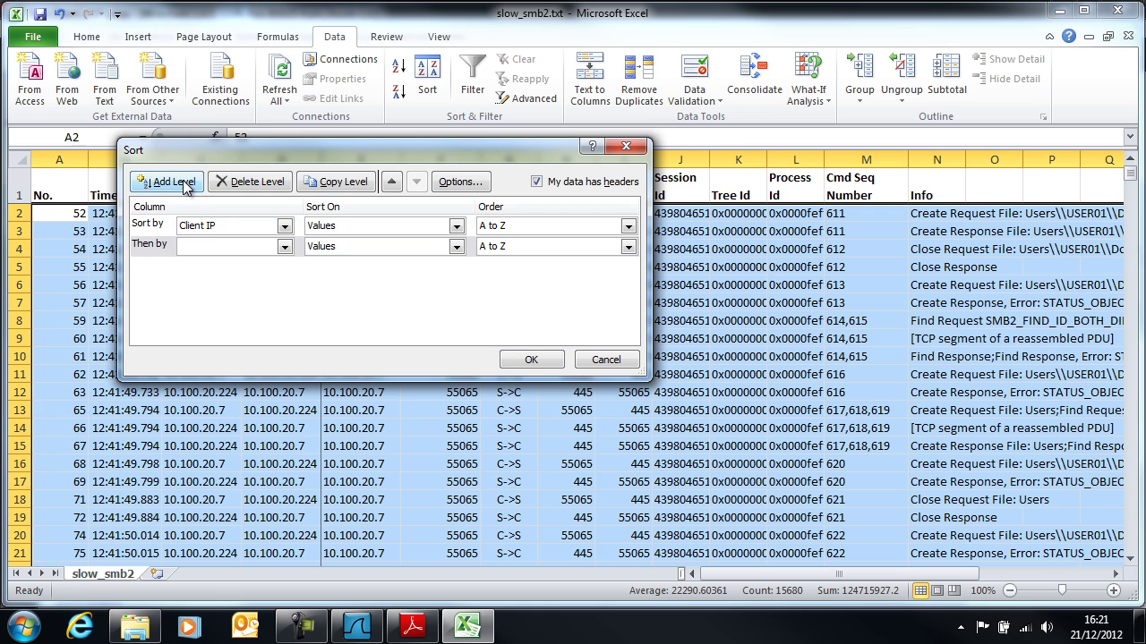
{"action": "left_click", "coordinate": [285, 247]}
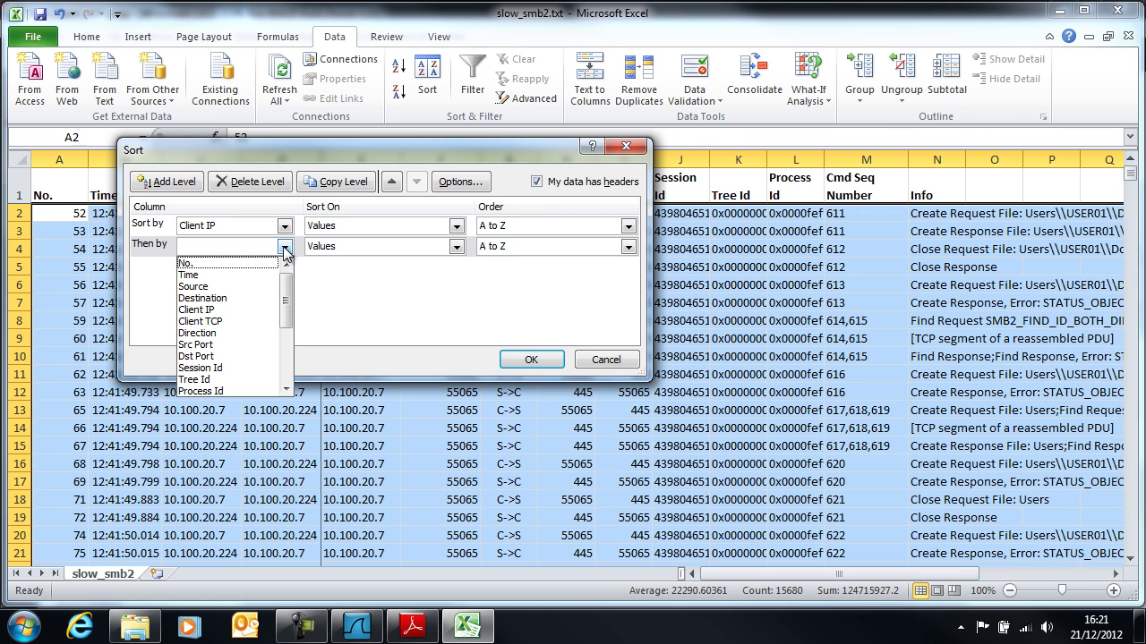
{"action": "left_click", "coordinate": [217, 321]}
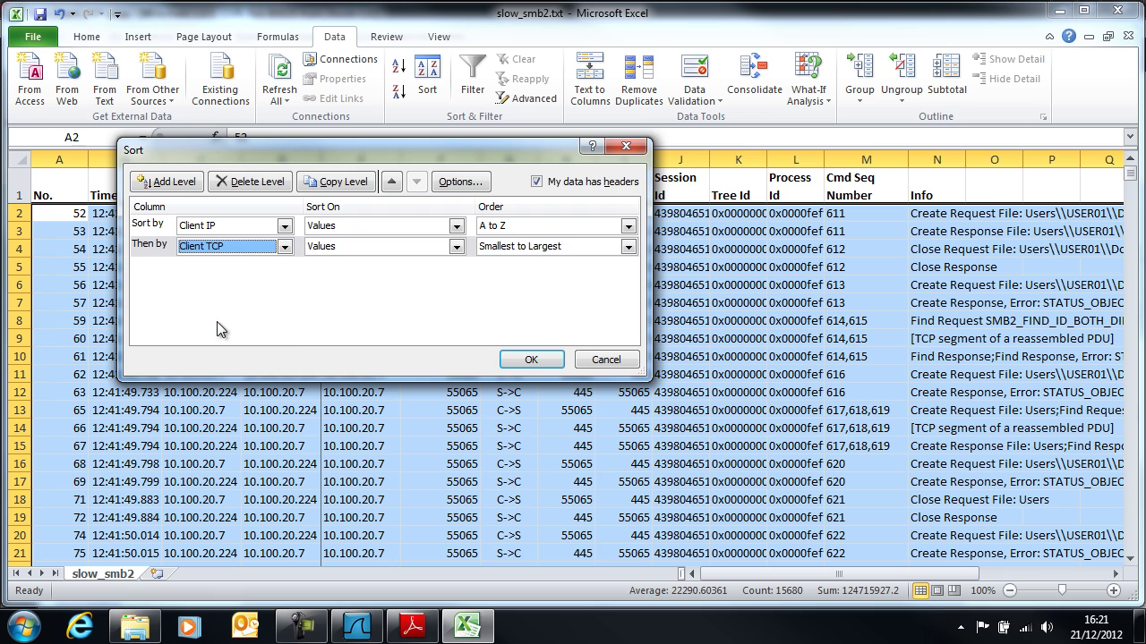
Add three further sort levels for Session Id, Tree Id and Process Id, each by values from A to Z.
{"action": "left_click", "coordinate": [183, 184]}
{"action": "left_click", "coordinate": [285, 268]}
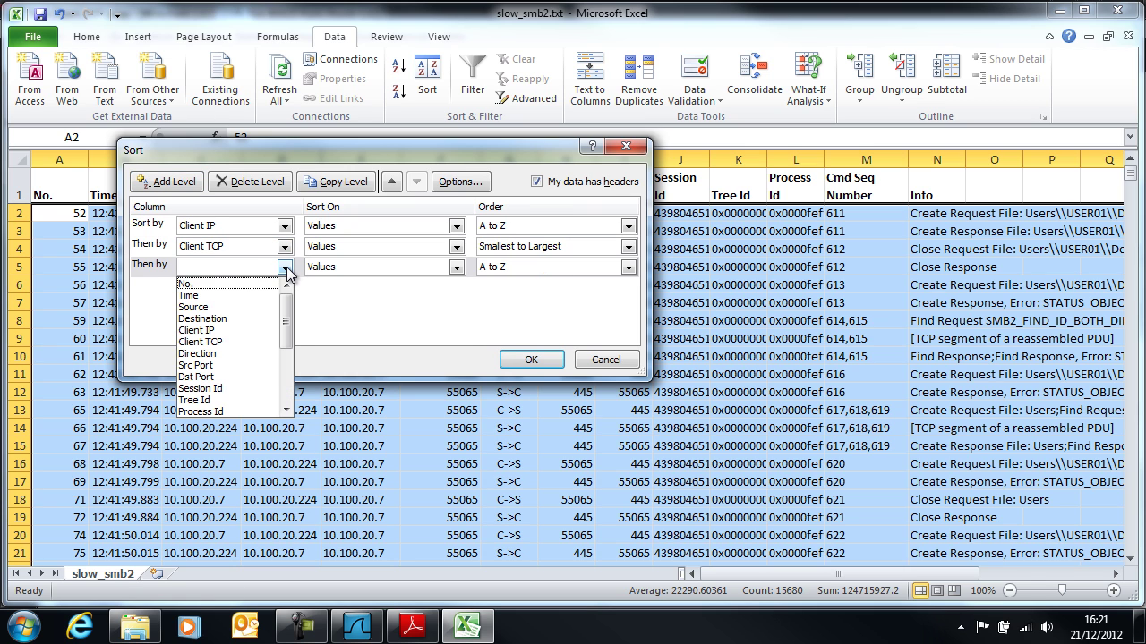
{"action": "left_click", "coordinate": [235, 389]}
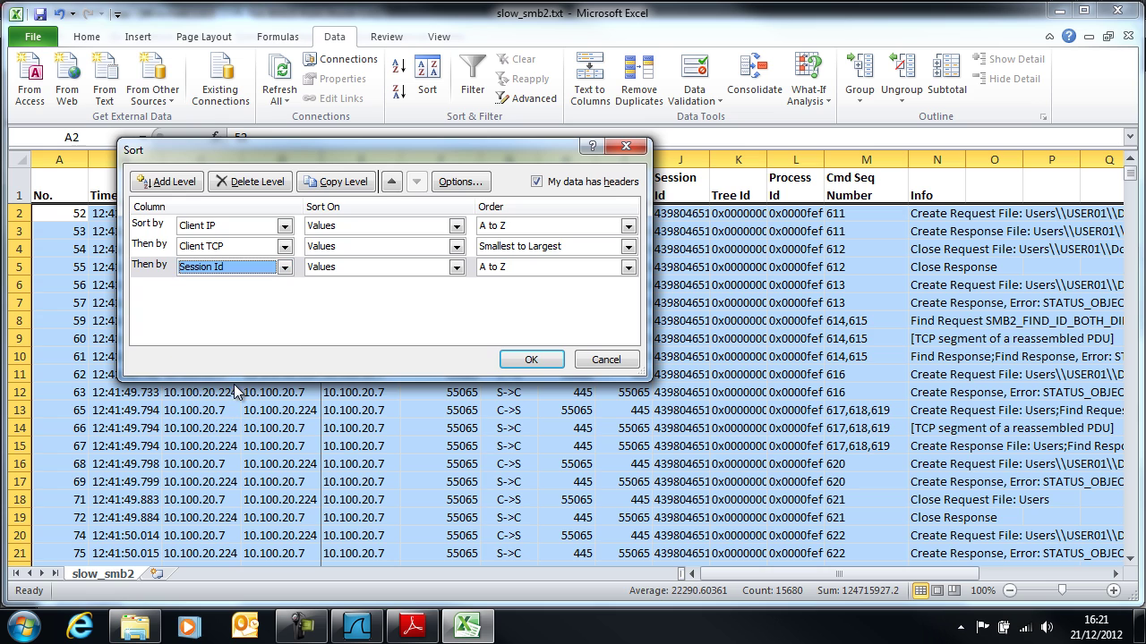
{"action": "left_click", "coordinate": [188, 188]}
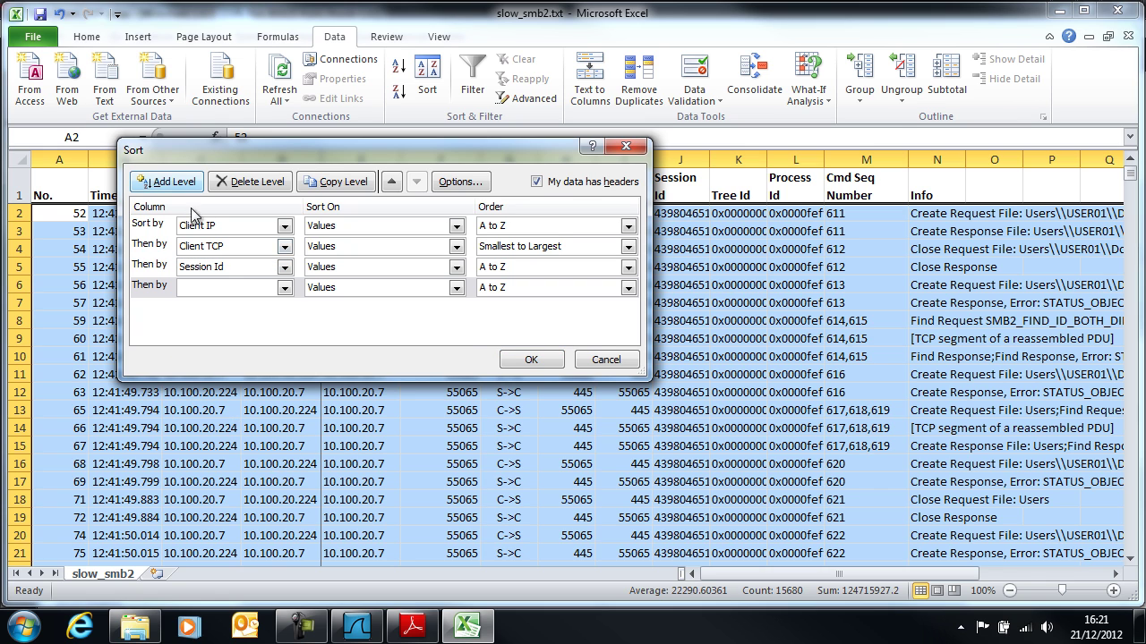
{"action": "left_click", "coordinate": [285, 288]}
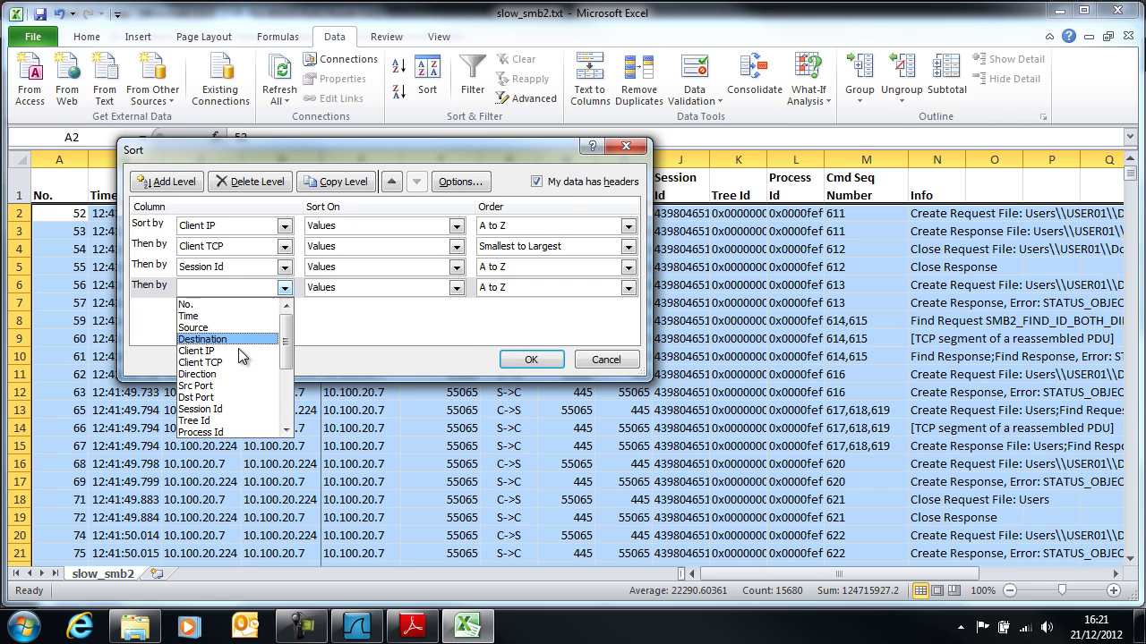
{"action": "left_click", "coordinate": [218, 421]}
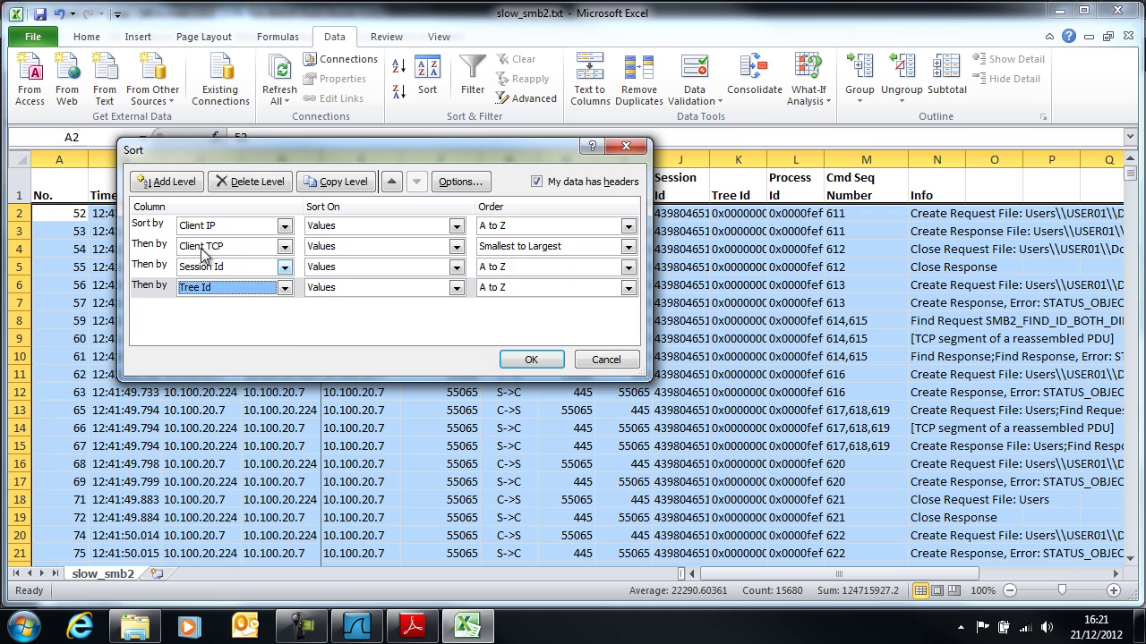
{"action": "left_click", "coordinate": [188, 188]}
{"action": "left_click", "coordinate": [285, 308]}
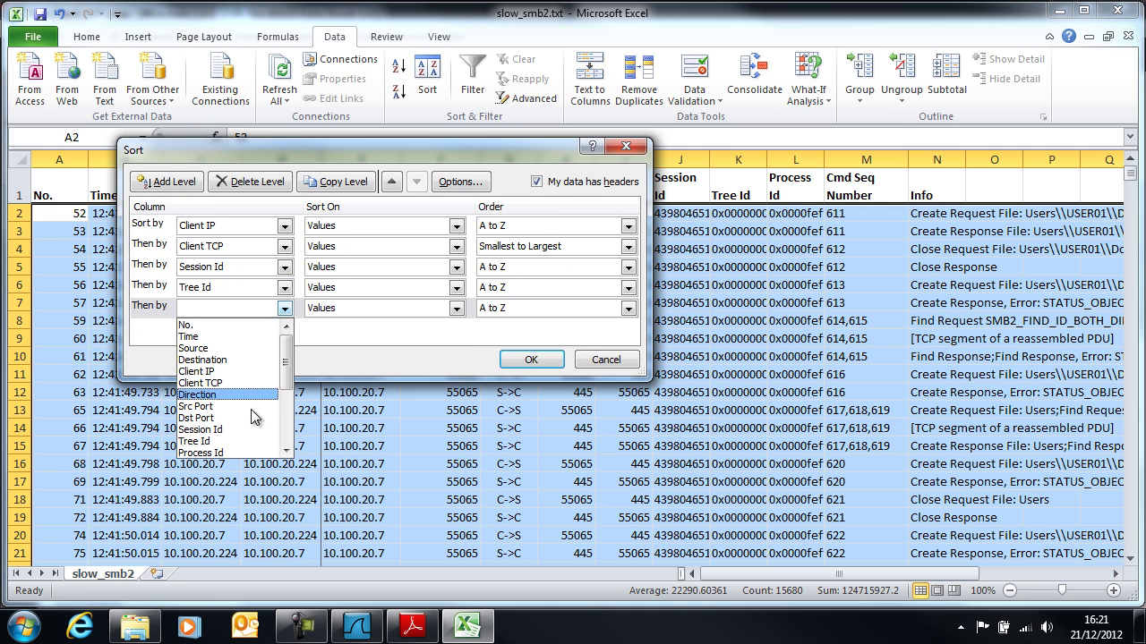
{"action": "left_click", "coordinate": [226, 452]}
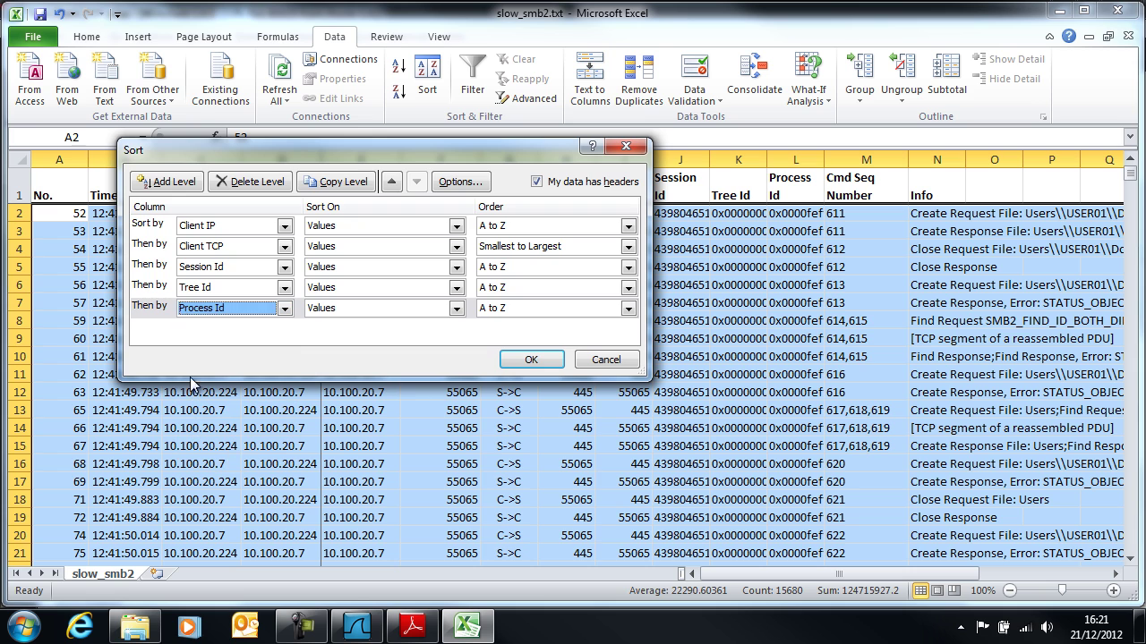
Add Cmd Seq Number as the last sort level, A to Z, and run the sort with numbers and numbers stored as text treated separately.
{"action": "left_click", "coordinate": [185, 184]}
{"action": "left_click", "coordinate": [285, 329]}
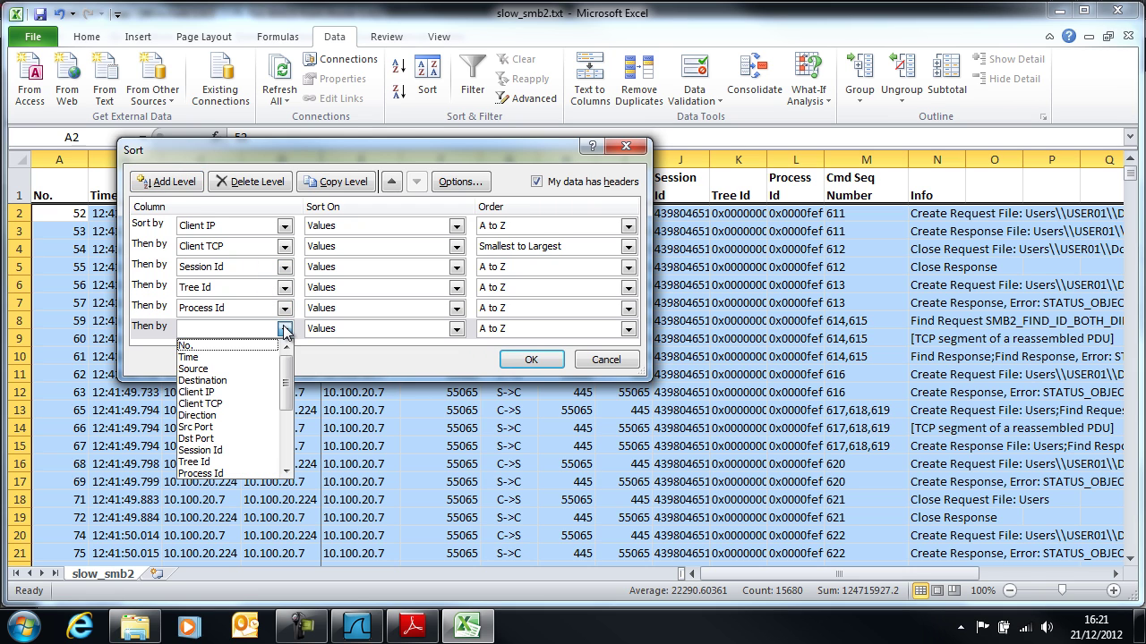
{"action": "left_click_drag", "start_coordinate": [285, 392], "coordinate": [286, 446]}
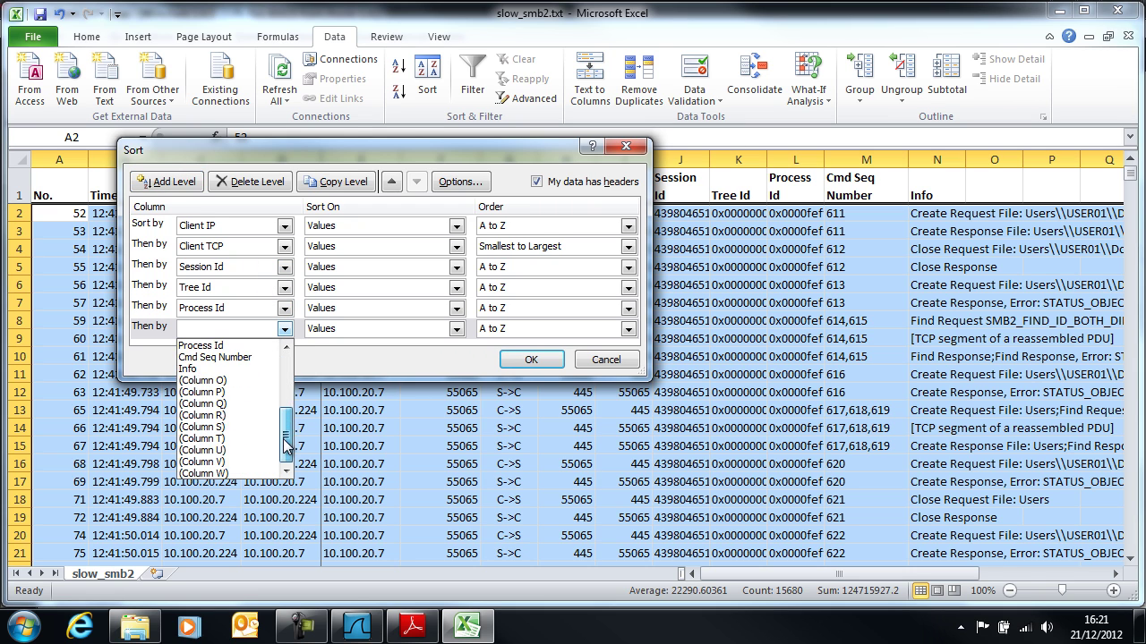
{"action": "left_click", "coordinate": [218, 358]}
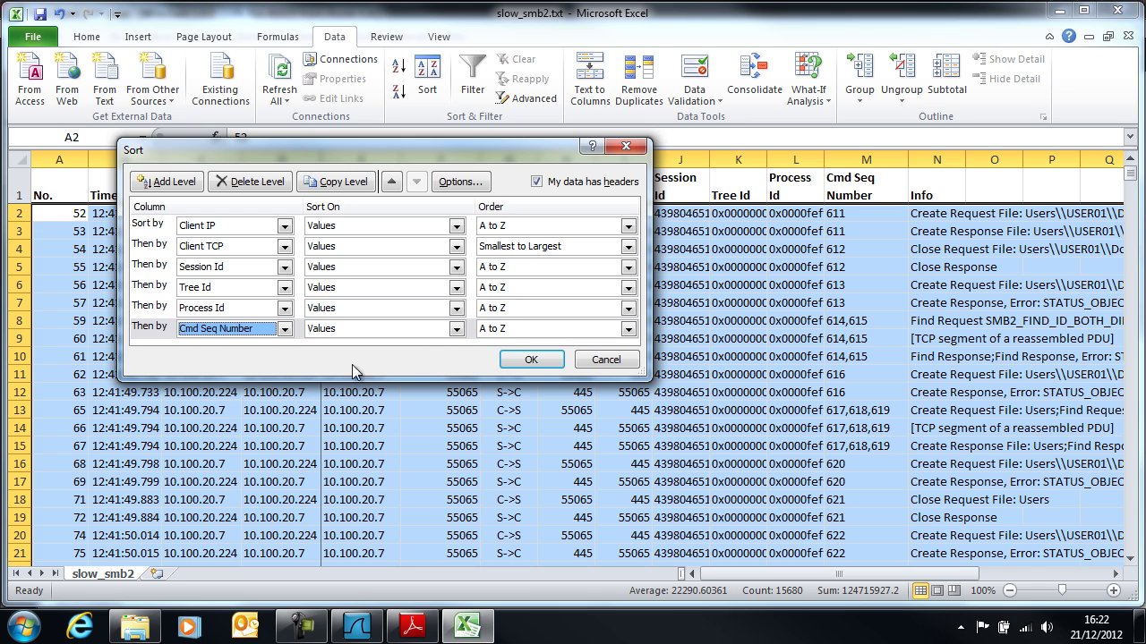
{"action": "left_click", "coordinate": [511, 358]}
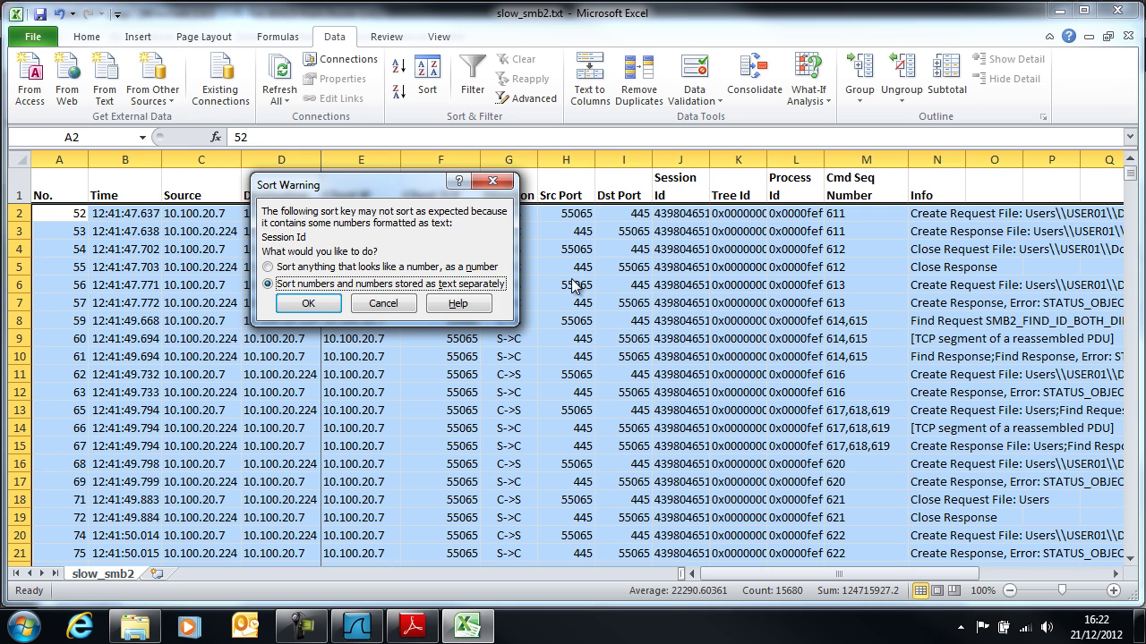
{"action": "left_click", "coordinate": [321, 305]}
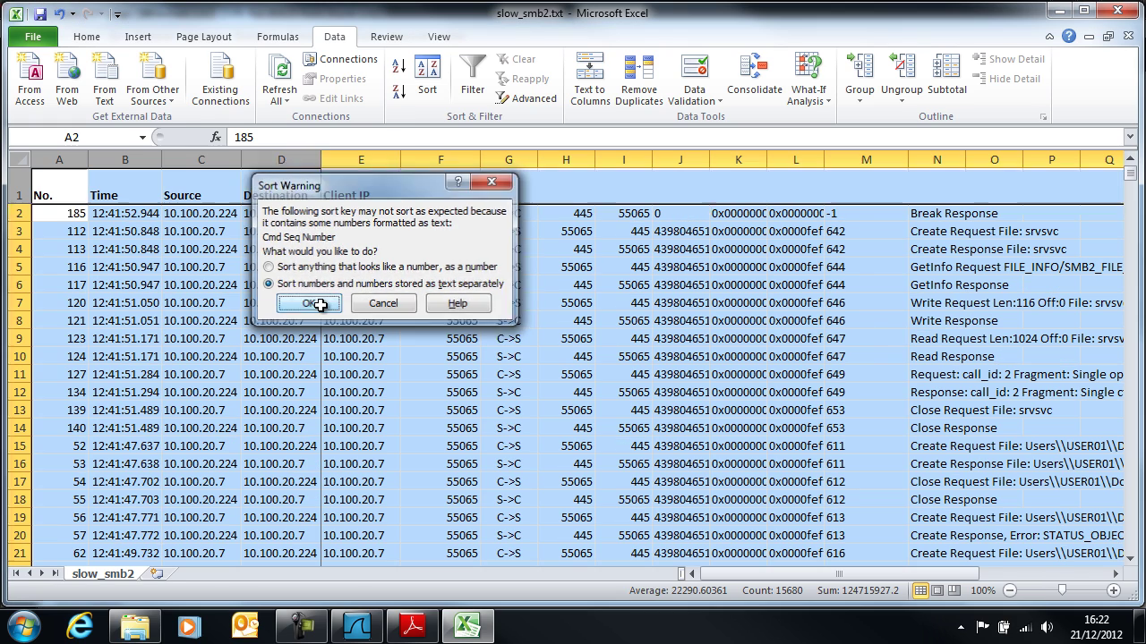
Inspect the Tree Id and Cmd Seq Number cells in the first sorted rows, down to M15.
{"action": "left_click", "coordinate": [761, 266]}
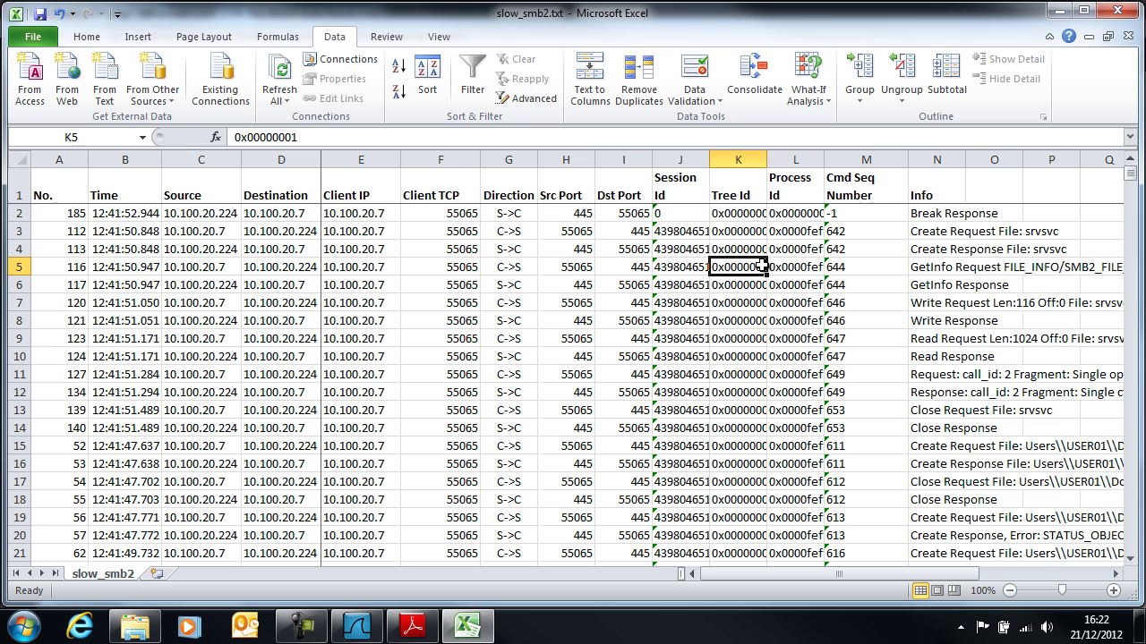
{"action": "left_click", "coordinate": [841, 216]}
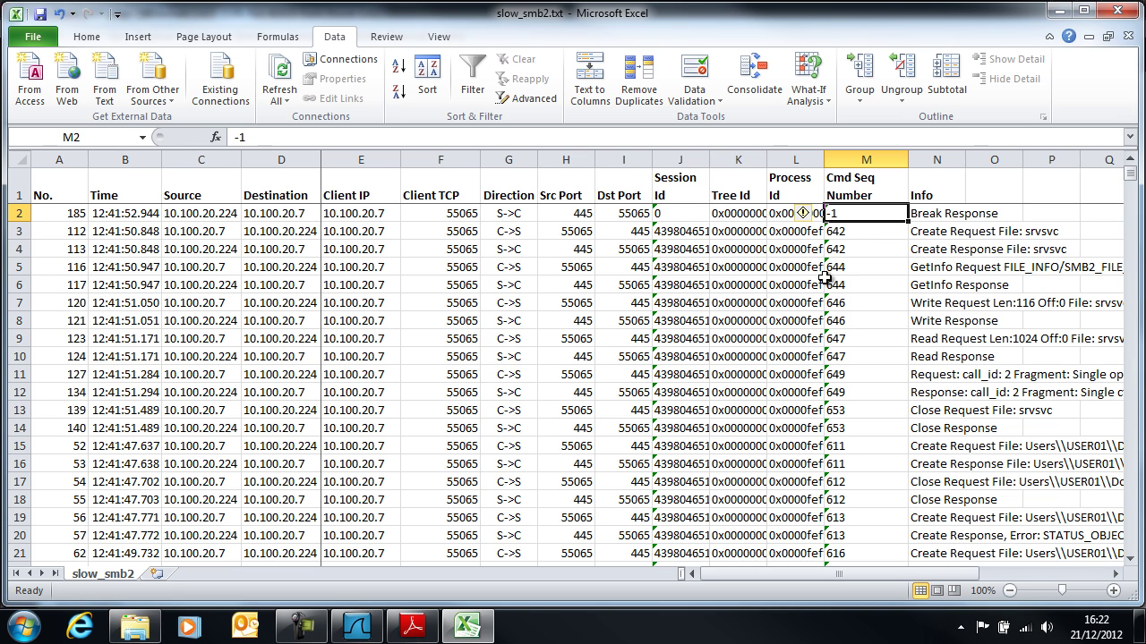
{"action": "left_click", "coordinate": [873, 304]}
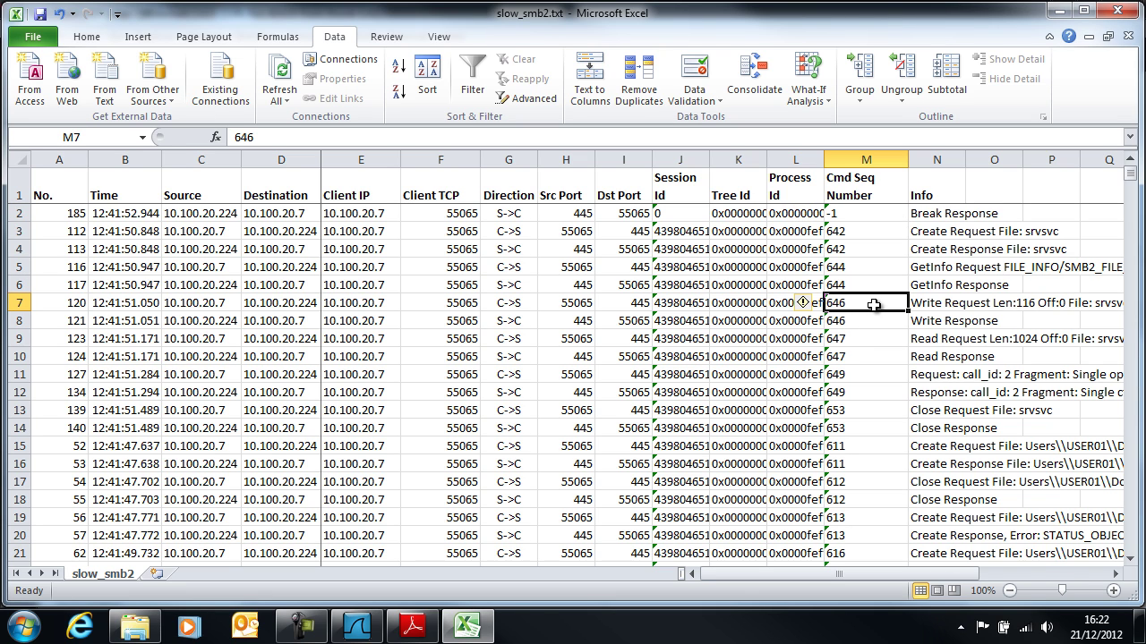
{"action": "left_click", "coordinate": [836, 338]}
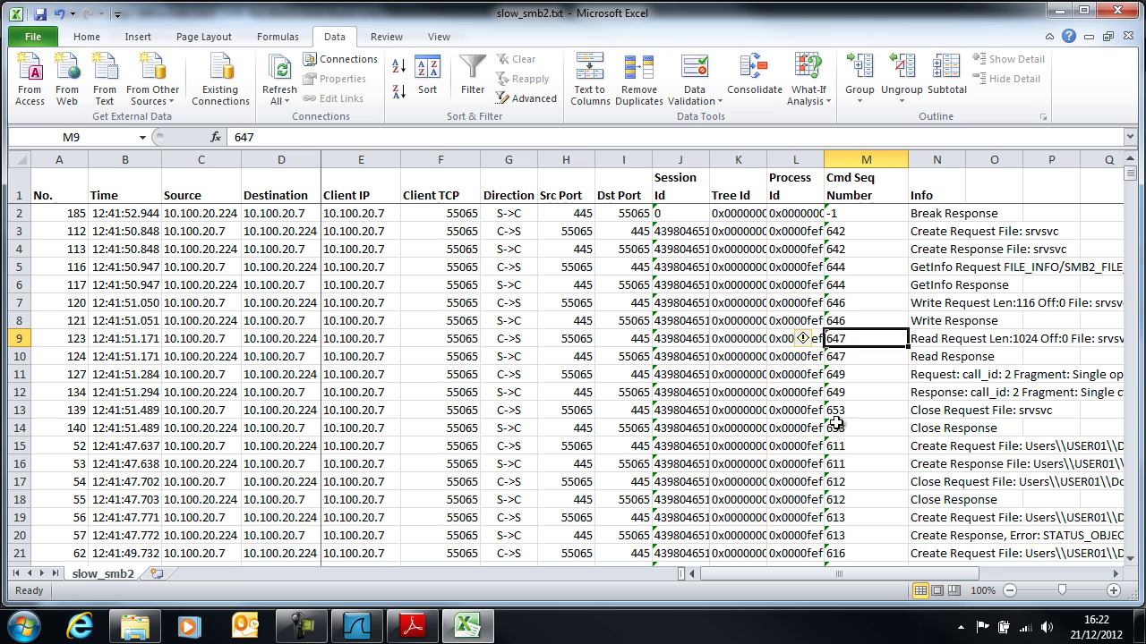
{"action": "key", "text": "Down"}
{"action": "key", "text": "Down"}
{"action": "key", "text": "Down"}
{"action": "key", "text": "Down"}
{"action": "key", "text": "Down"}
{"action": "key", "text": "Down"}
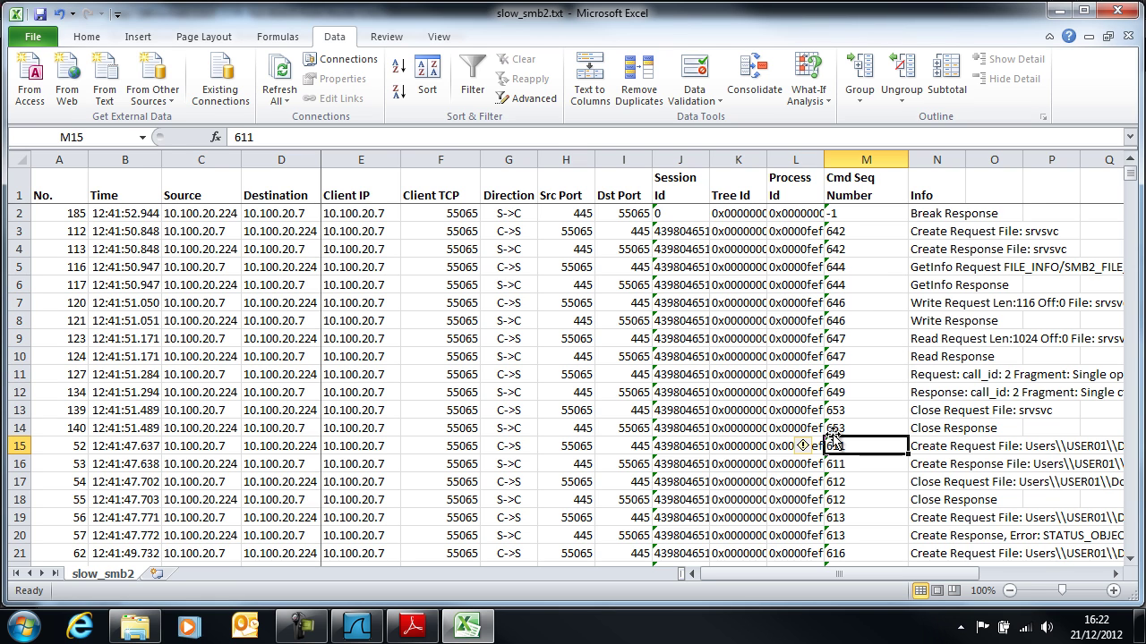
Page down the Cmd Seq Number column to examine how requests, TCP segments and responses are grouped, as far as row 995.
{"action": "key", "text": "Page_Down"}
{"action": "key", "text": "Page_Down"}
{"action": "key", "text": "Page_Down"}
{"action": "key", "text": "Page_Down"}
{"action": "key", "text": "Page_Down"}
{"action": "key", "text": "Page_Down"}
{"action": "key", "text": "Page_Down"}
{"action": "key", "text": "Page_Down"}
{"action": "key", "text": "Page_Down"}
{"action": "key", "text": "Page_Down"}
{"action": "key", "text": "Page_Down"}
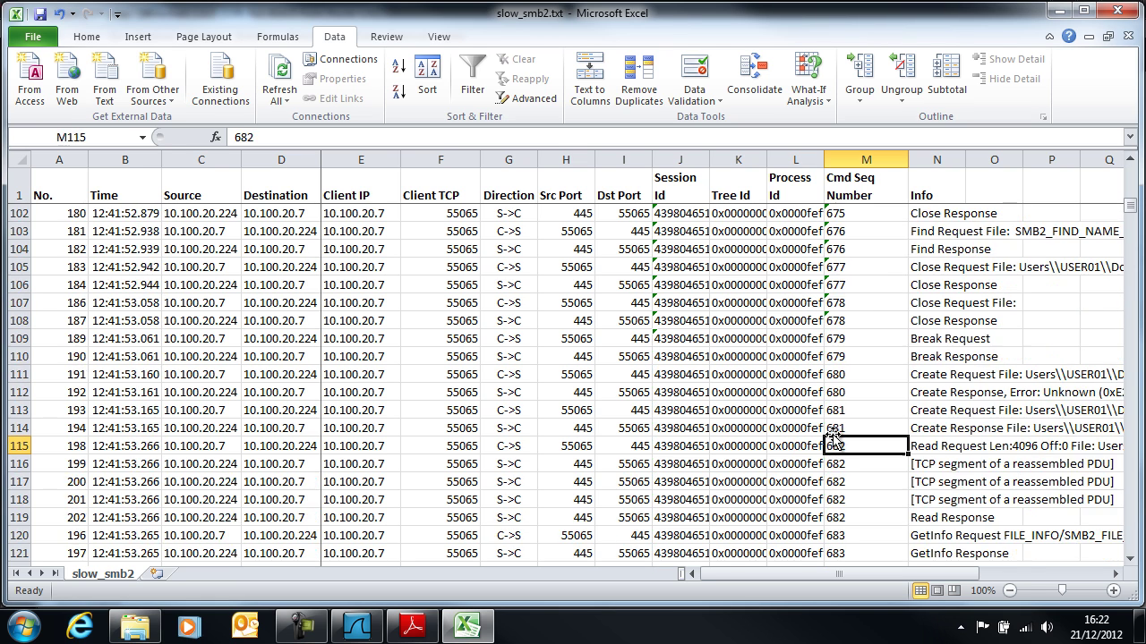
{"action": "key", "text": "Page_Down"}
{"action": "key", "text": "Page_Down"}
{"action": "key", "text": "Page_Down"}
{"action": "key", "text": "Page_Down"}
{"action": "key", "text": "Page_Down"}
{"action": "key", "text": "Page_Down"}
{"action": "key", "text": "Page_Down"}
{"action": "key", "text": "Page_Down"}
{"action": "key", "text": "Page_Down"}
{"action": "key", "text": "Page_Down"}
{"action": "key", "text": "Page_Down"}
{"action": "key", "text": "Page_Down"}
{"action": "key", "text": "Page_Down"}
{"action": "key", "text": "Page_Down"}
{"action": "key", "text": "Page_Down"}
{"action": "key", "text": "Page_Down"}
{"action": "key", "text": "Page_Down"}
{"action": "key", "text": "Page_Down"}
{"action": "key", "text": "Page_Down"}
{"action": "key", "text": "Page_Down"}
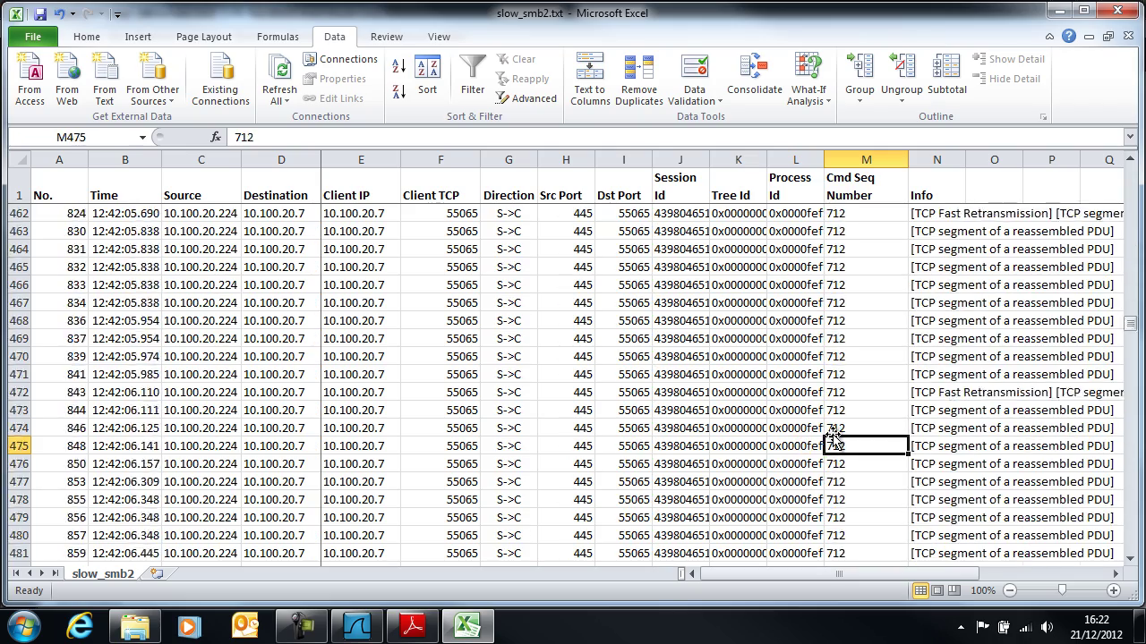
{"action": "key", "text": "Page_Down"}
{"action": "key", "text": "Page_Down"}
{"action": "key", "text": "Page_Down"}
{"action": "key", "text": "Page_Down"}
{"action": "key", "text": "Page_Down"}
{"action": "key", "text": "Page_Down"}
{"action": "key", "text": "Page_Down"}
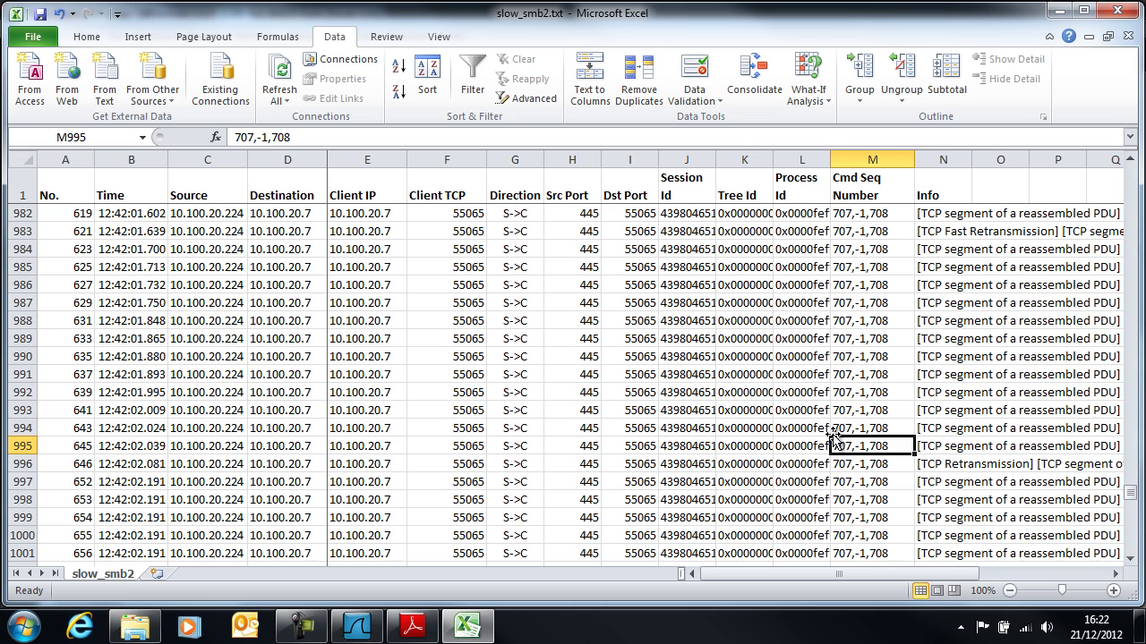
Go back up the Cmd Seq Number column to examine where the 707,-1,708 entries begin, around M975.
{"action": "key", "text": "Up"}
{"action": "key", "text": "Up"}
{"action": "key", "text": "Up"}
{"action": "key", "text": "Up"}
{"action": "key", "text": "Up"}
{"action": "key", "text": "Up"}
{"action": "key", "text": "Up"}
{"action": "key", "text": "Up"}
{"action": "key", "text": "Up"}
{"action": "key", "text": "Up"}
{"action": "key", "text": "Up"}
{"action": "key", "text": "Up"}
{"action": "key", "text": "Up"}
{"action": "key", "text": "Up"}
{"action": "key", "text": "Up"}
{"action": "key", "text": "Up"}
{"action": "key", "text": "Up"}
{"action": "key", "text": "Up"}
{"action": "key", "text": "Up"}
{"action": "key", "text": "Up"}
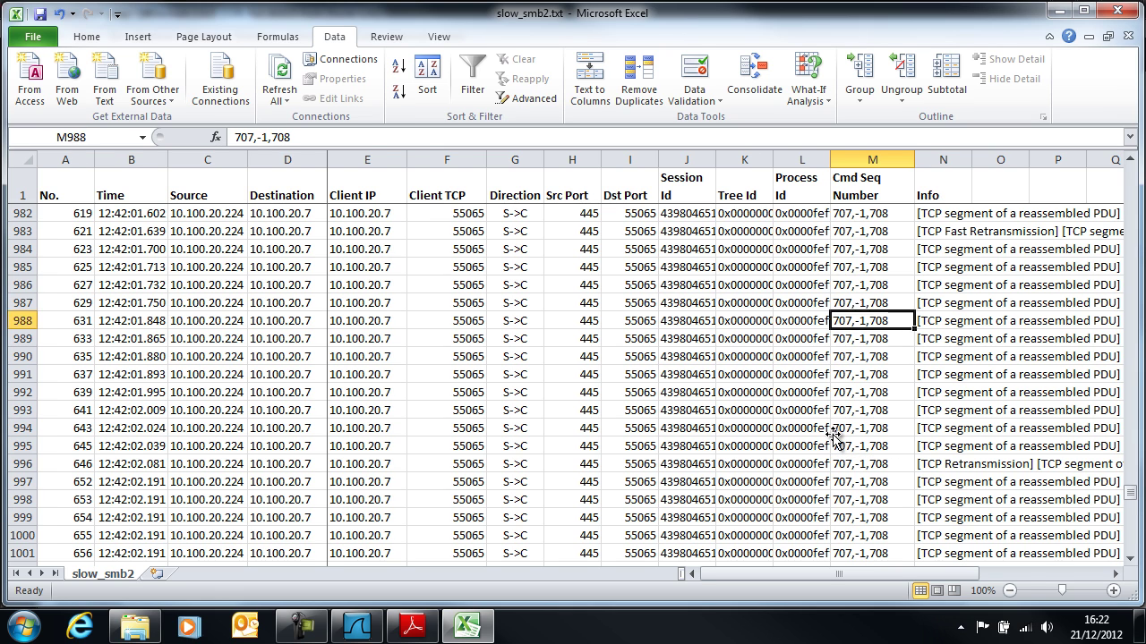
{"action": "key", "text": "Down"}
{"action": "key", "text": "Down"}
{"action": "key", "text": "Down"}
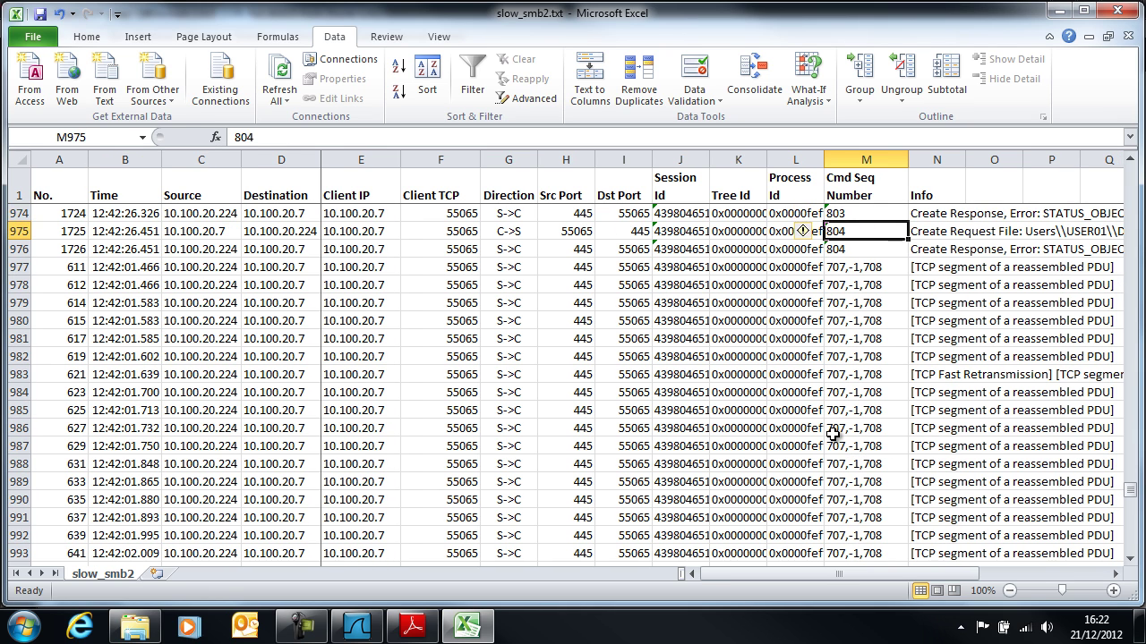
Follow the Cmd Seq Number column down through the 707,-1,708 TCP segment rows to their Read Response, as far as M1029.
{"action": "key", "text": "Down"}
{"action": "key", "text": "Down"}
{"action": "key", "text": "Down"}
{"action": "key", "text": "Down"}
{"action": "key", "text": "Down"}
{"action": "key", "text": "Down"}
{"action": "key", "text": "Down"}
{"action": "key", "text": "Down"}
{"action": "key", "text": "Down"}
{"action": "key", "text": "Down"}
{"action": "key", "text": "Down"}
{"action": "key", "text": "Down"}
{"action": "key", "text": "Down"}
{"action": "key", "text": "Down"}
{"action": "key", "text": "Down"}
{"action": "key", "text": "Down"}
{"action": "key", "text": "Down"}
{"action": "key", "text": "Down"}
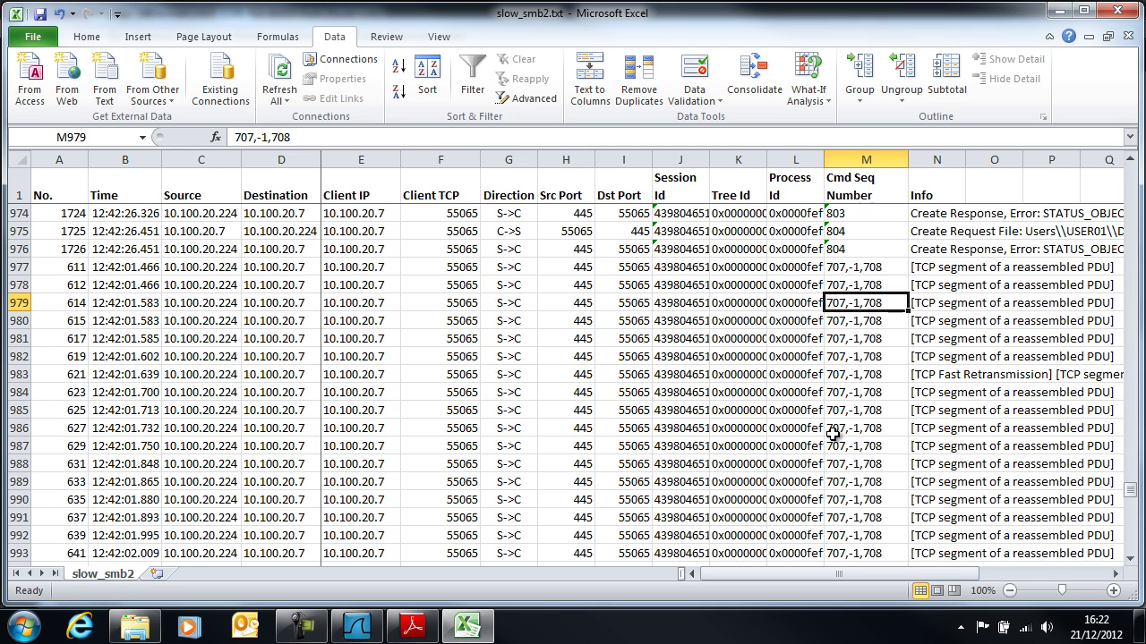
{"action": "key", "text": "Down"}
{"action": "key", "text": "Down"}
{"action": "key", "text": "Down"}
{"action": "key", "text": "Down"}
{"action": "key", "text": "Down"}
{"action": "key", "text": "Down"}
{"action": "key", "text": "Down"}
{"action": "key", "text": "Down"}
{"action": "key", "text": "Down"}
{"action": "key", "text": "Down"}
{"action": "key", "text": "Down"}
{"action": "key", "text": "Down"}
{"action": "key", "text": "Down"}
{"action": "key", "text": "Down"}
{"action": "key", "text": "Down"}
{"action": "key", "text": "Down"}
{"action": "key", "text": "Down"}
{"action": "key", "text": "Down"}
{"action": "key", "text": "Down"}
{"action": "key", "text": "Down"}
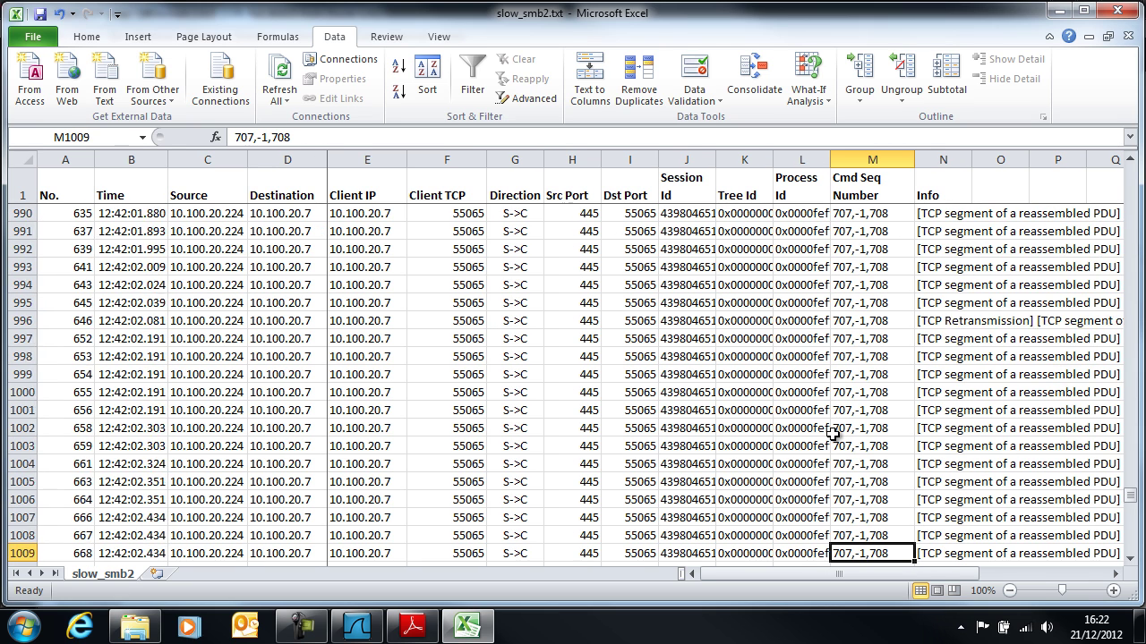
{"action": "key", "text": "Down"}
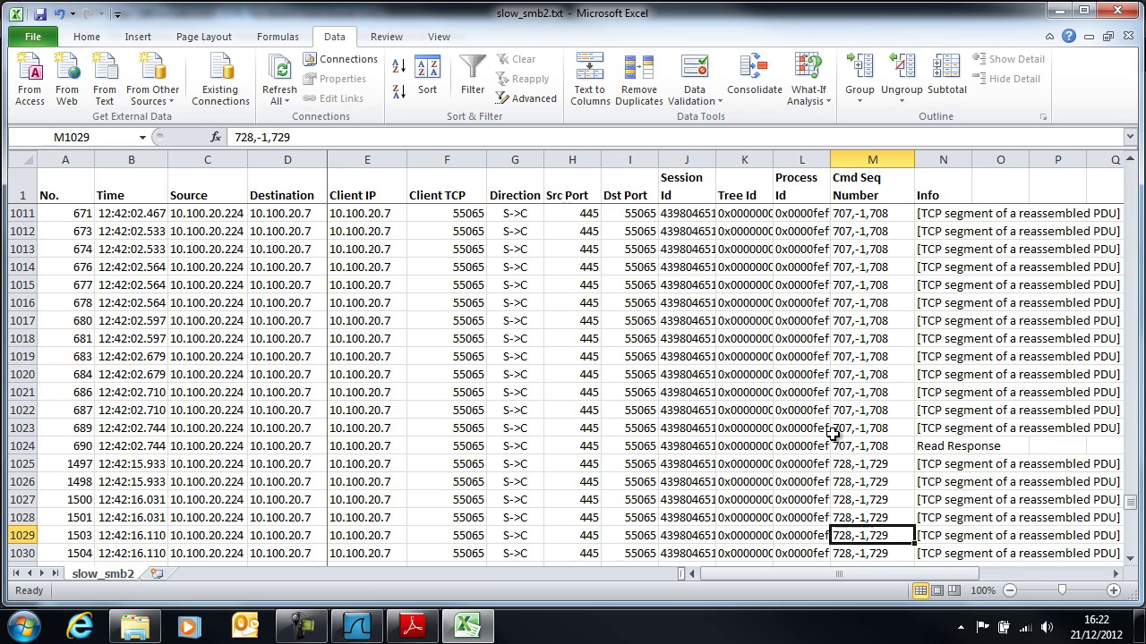
Examine the boundary between the 707,-1,708 rows and the 728,-1,729 rows, ending on M1025.
{"action": "key", "text": "Up"}
{"action": "key", "text": "Up"}
{"action": "key", "text": "Up"}
{"action": "key", "text": "Up"}
{"action": "key", "text": "Up"}
{"action": "key", "text": "Up"}
{"action": "key", "text": "Up"}
{"action": "key", "text": "Down"}
{"action": "key", "text": "Down"}
{"action": "key", "text": "Down"}
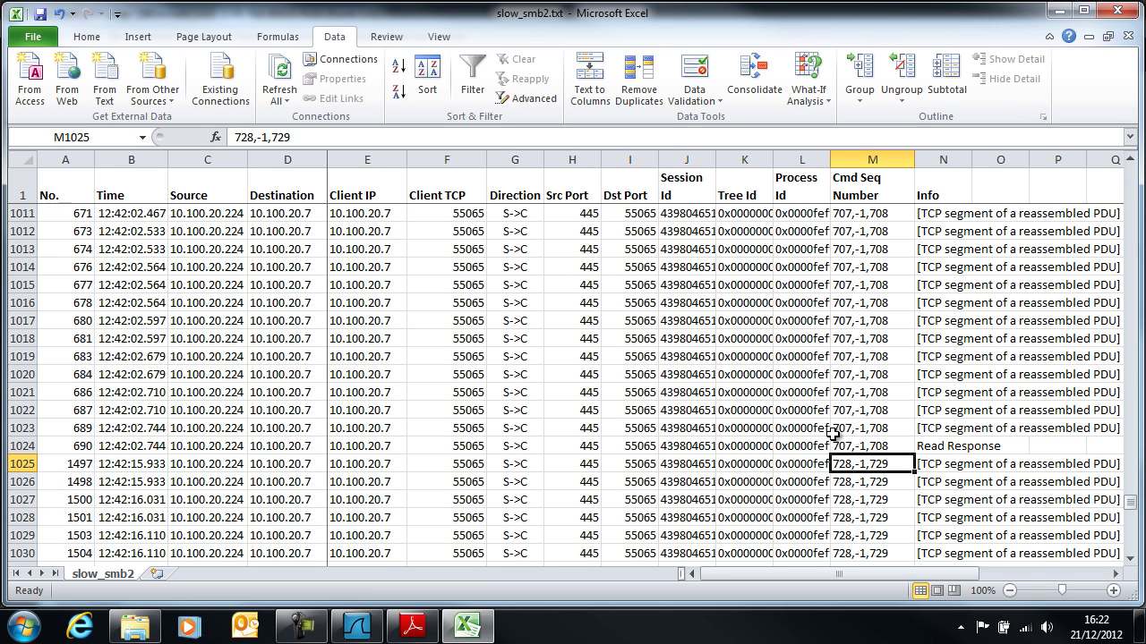
Return up the Cmd Seq Number column to M966 to examine the single sequence numbers preceding the 707,-1,708 rows.
{"action": "key", "text": "Up"}
{"action": "key", "text": "Up"}
{"action": "key", "text": "Up"}
{"action": "key", "text": "Up"}
{"action": "key", "text": "Up"}
{"action": "key", "text": "Up"}
{"action": "key", "text": "Up"}
{"action": "key", "text": "Up"}
{"action": "key", "text": "Up"}
{"action": "key", "text": "Up"}
{"action": "key", "text": "Up"}
{"action": "key", "text": "Up"}
{"action": "key", "text": "Up"}
{"action": "key", "text": "Up"}
{"action": "key", "text": "Up"}
{"action": "key", "text": "Up"}
{"action": "key", "text": "Up"}
{"action": "key", "text": "Up"}
{"action": "key", "text": "Up"}
{"action": "key", "text": "Up"}
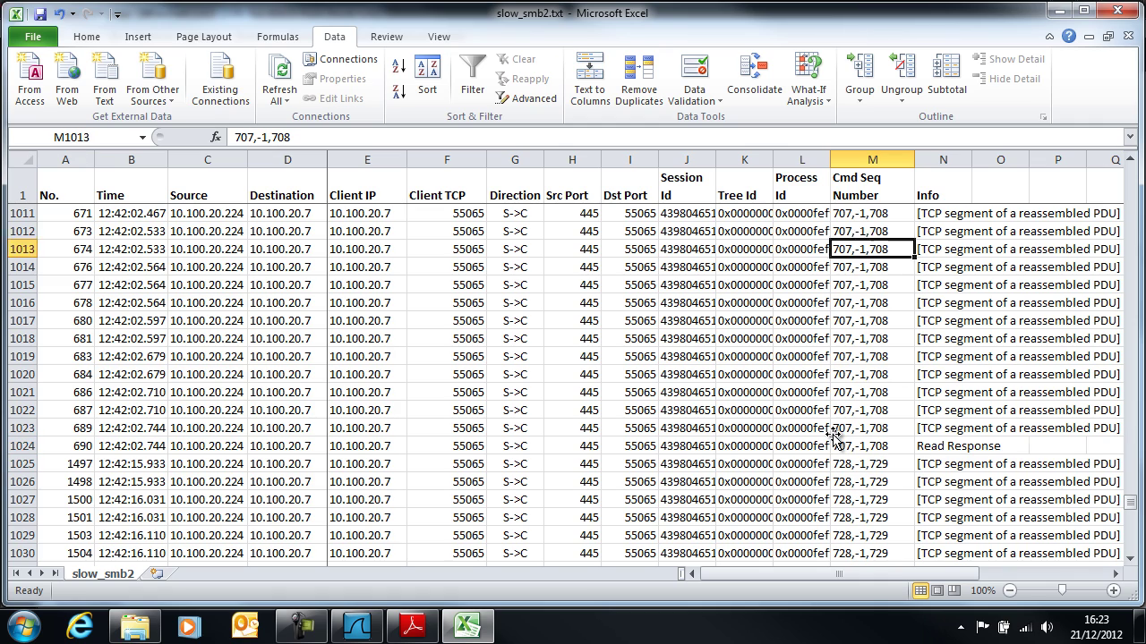
{"action": "key", "text": "Up"}
{"action": "key", "text": "Up"}
{"action": "key", "text": "Up"}
{"action": "key", "text": "Up"}
{"action": "key", "text": "Up"}
{"action": "key", "text": "Up"}
{"action": "key", "text": "Up"}
{"action": "key", "text": "Up"}
{"action": "key", "text": "Up"}
{"action": "key", "text": "Up"}
{"action": "key", "text": "Up"}
{"action": "key", "text": "Up"}
{"action": "key", "text": "Up"}
{"action": "key", "text": "Up"}
{"action": "key", "text": "Up"}
{"action": "key", "text": "Up"}
{"action": "key", "text": "Up"}
{"action": "key", "text": "Up"}
{"action": "key", "text": "Up"}
{"action": "key", "text": "Up"}
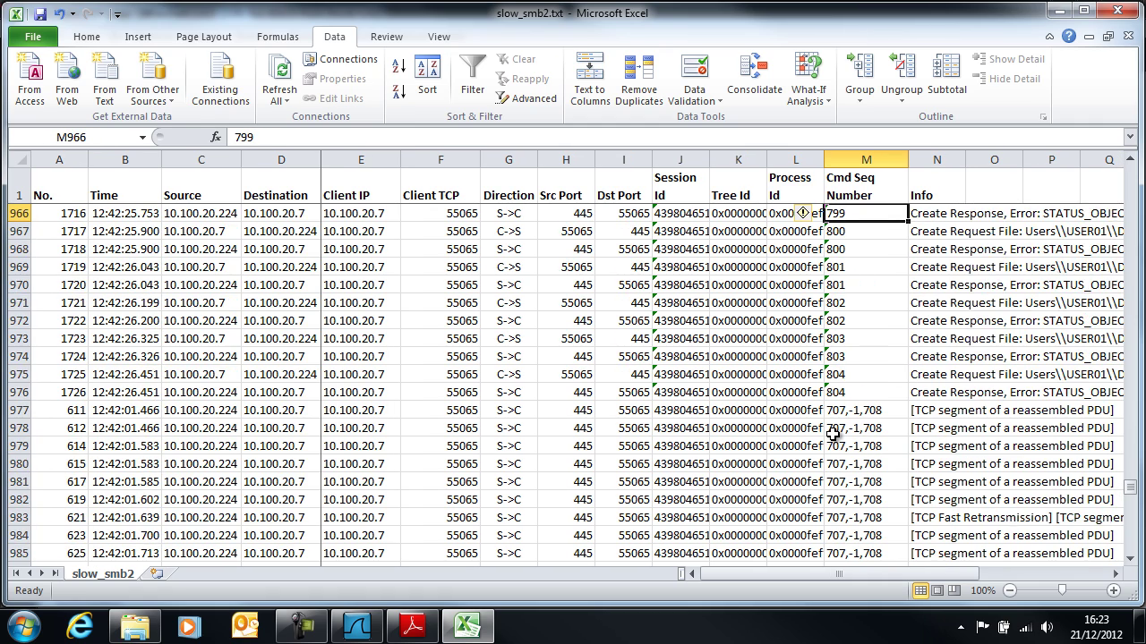